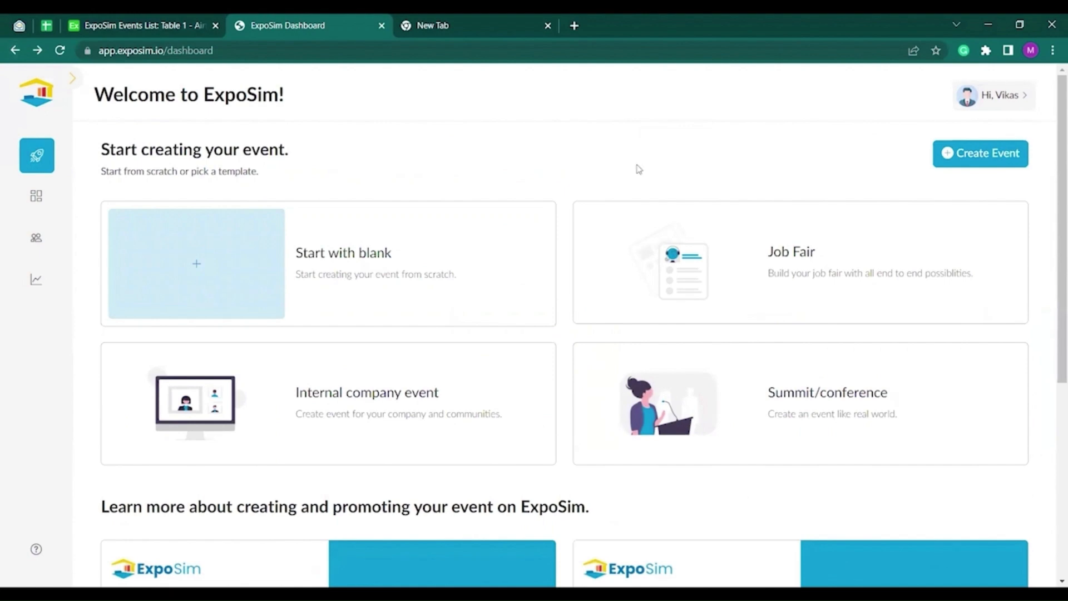
Start a blank event with link bsesummit2023 and company name ExpoSim.
{"action": "left_click", "coordinate": [963, 159]}
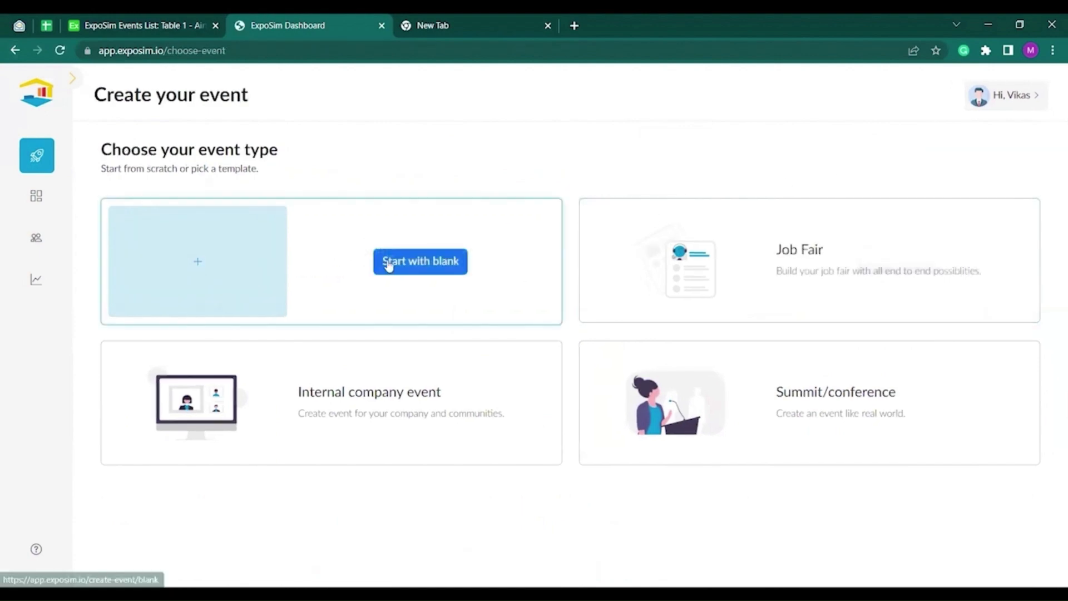
{"action": "left_click", "coordinate": [391, 265]}
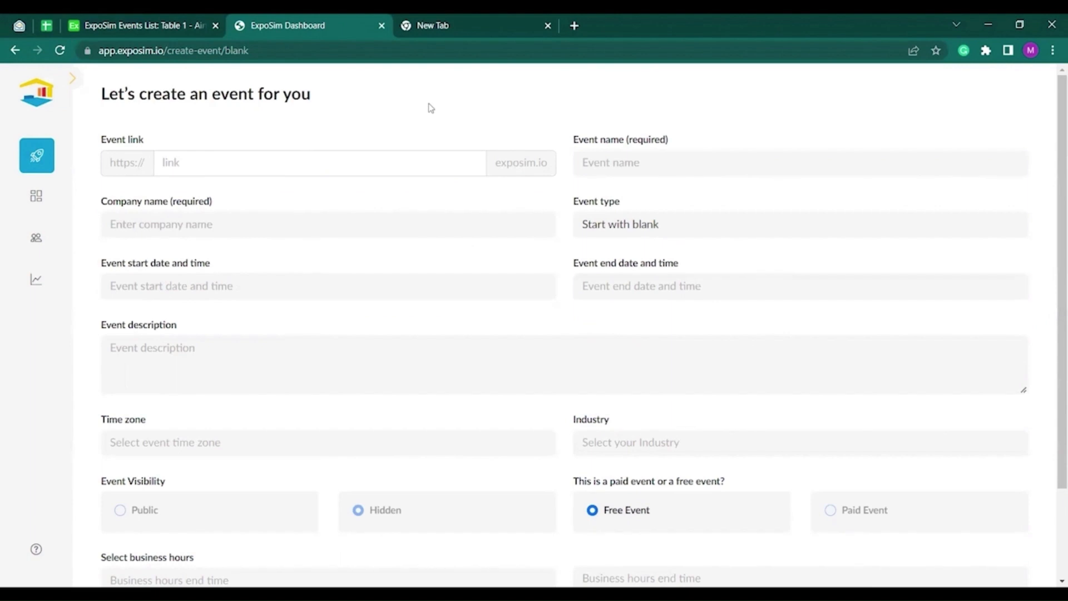
{"action": "left_click", "coordinate": [277, 165]}
{"action": "type", "text": "bses"}
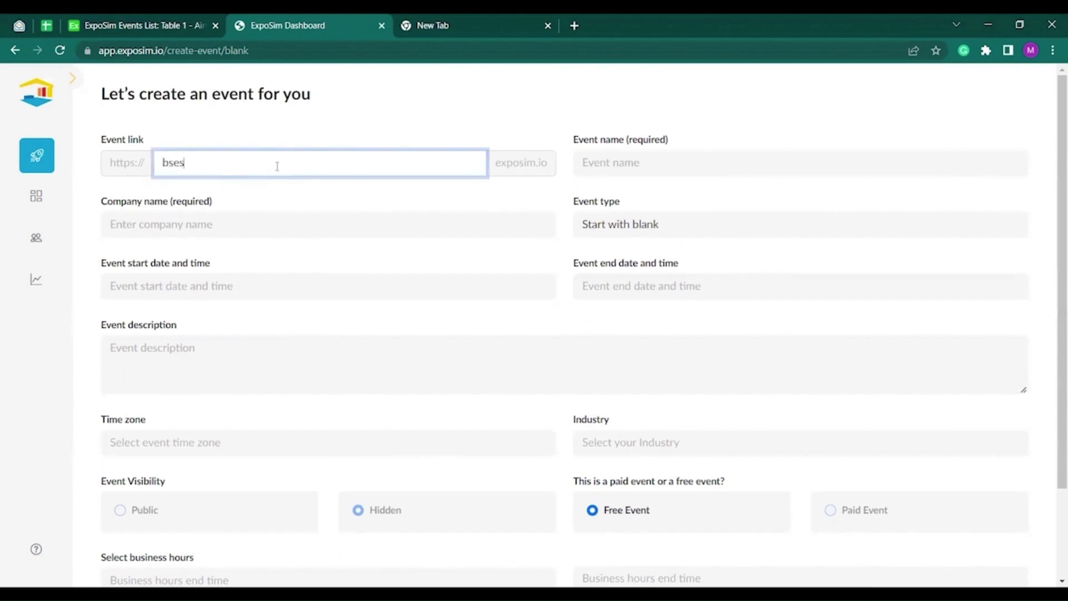
{"action": "type", "text": "ummit2023"}
{"action": "left_click", "coordinate": [207, 230]}
{"action": "type", "text": "ExpoSim"}
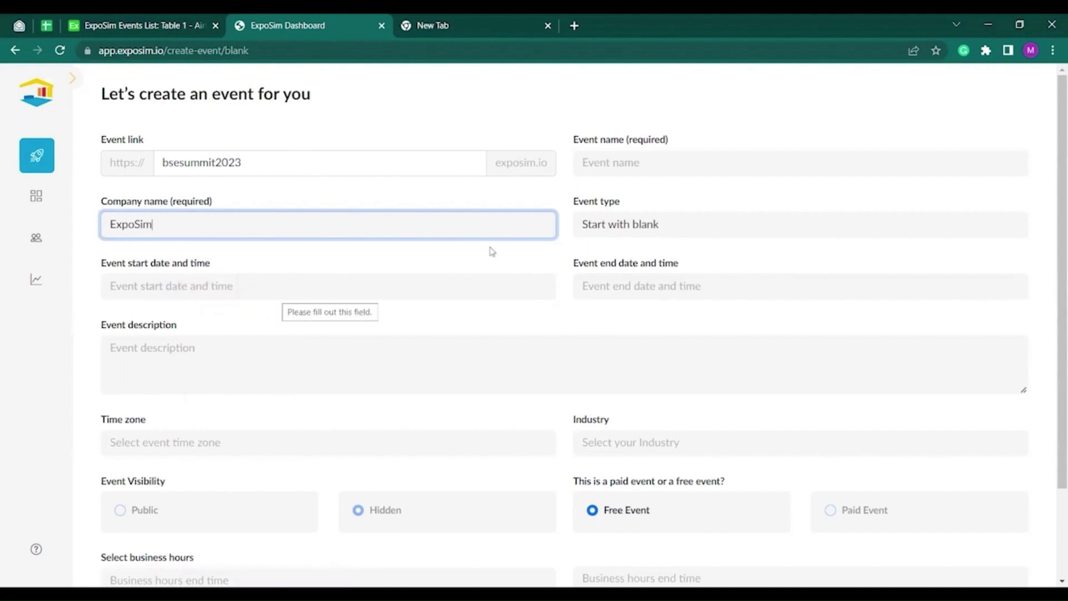
Name the event BSE Summit 2023 and keep the event type Start with blank.
{"action": "left_click", "coordinate": [644, 160]}
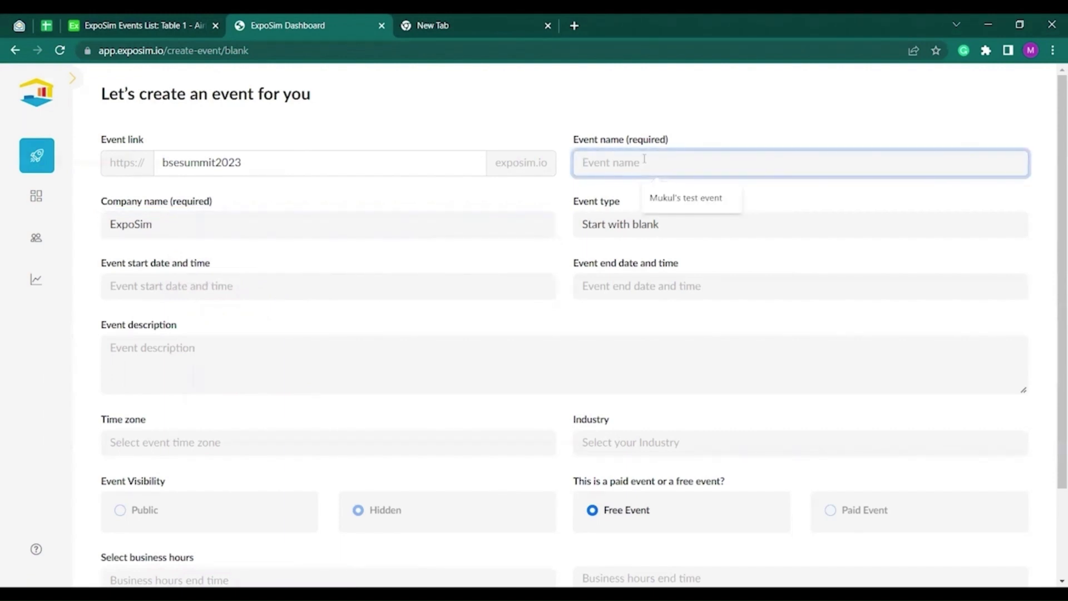
{"action": "type", "text": "BSE Su"}
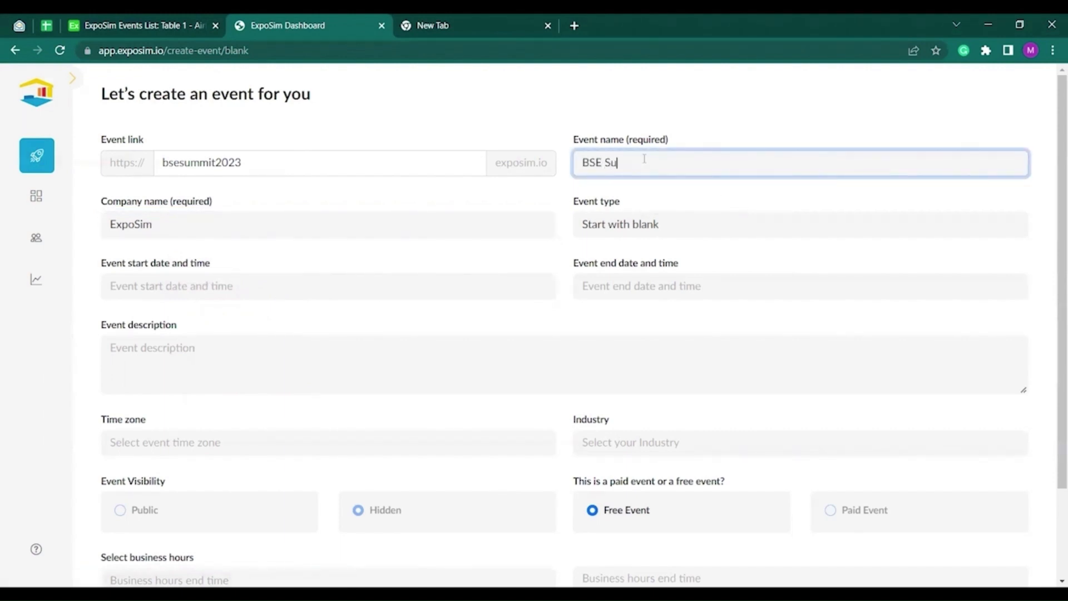
{"action": "type", "text": "mmit 2023"}
{"action": "left_click", "coordinate": [672, 229]}
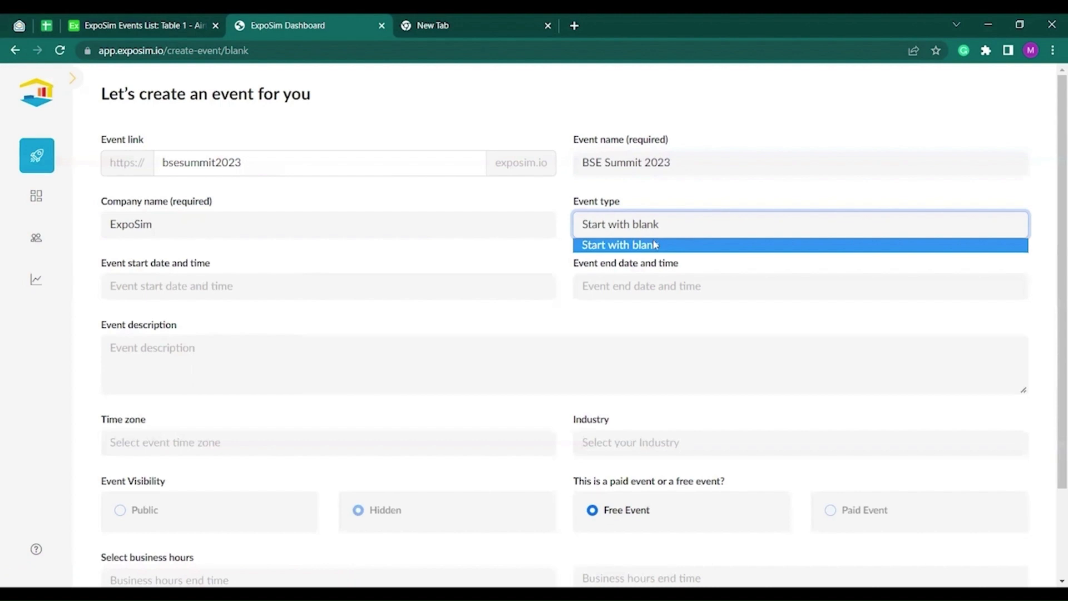
{"action": "left_click", "coordinate": [656, 245]}
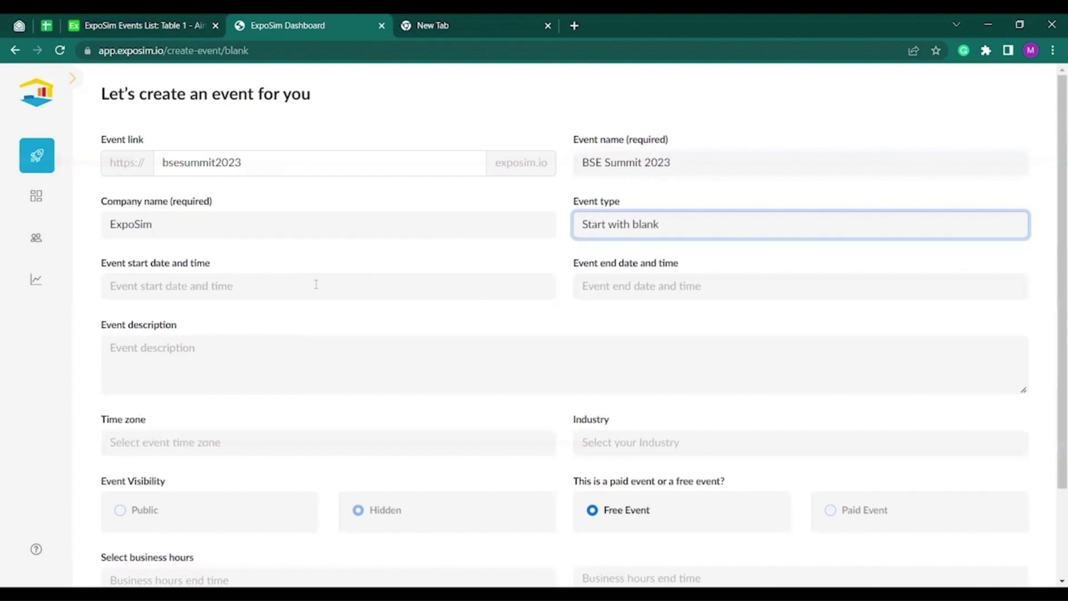
{"action": "left_click", "coordinate": [215, 287]}
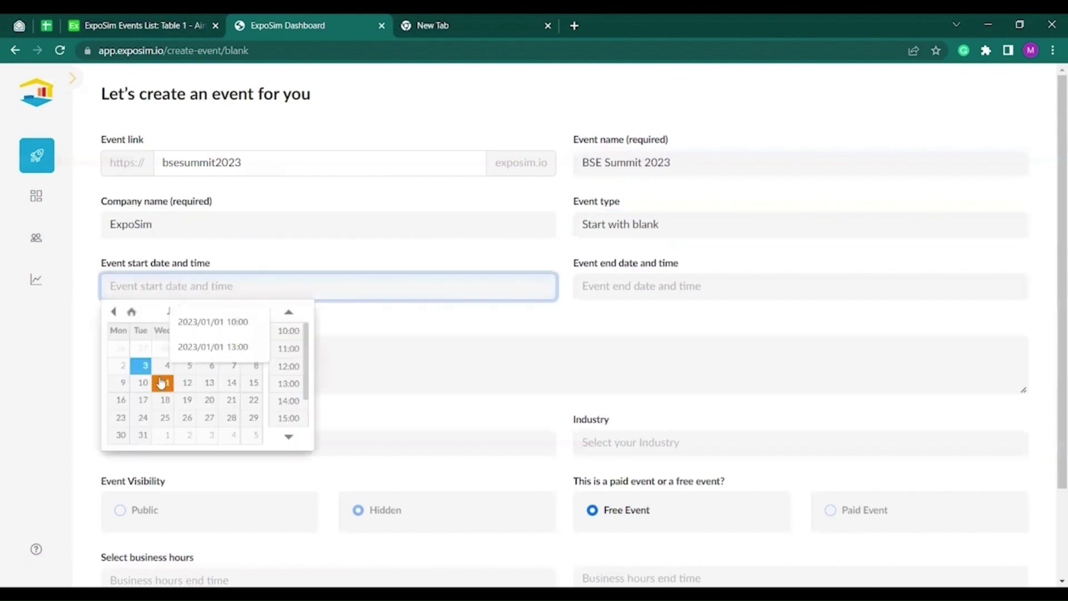
Set the start to January 5 at 10:00 and the end to January 7 at 16:00.
{"action": "left_click", "coordinate": [189, 372]}
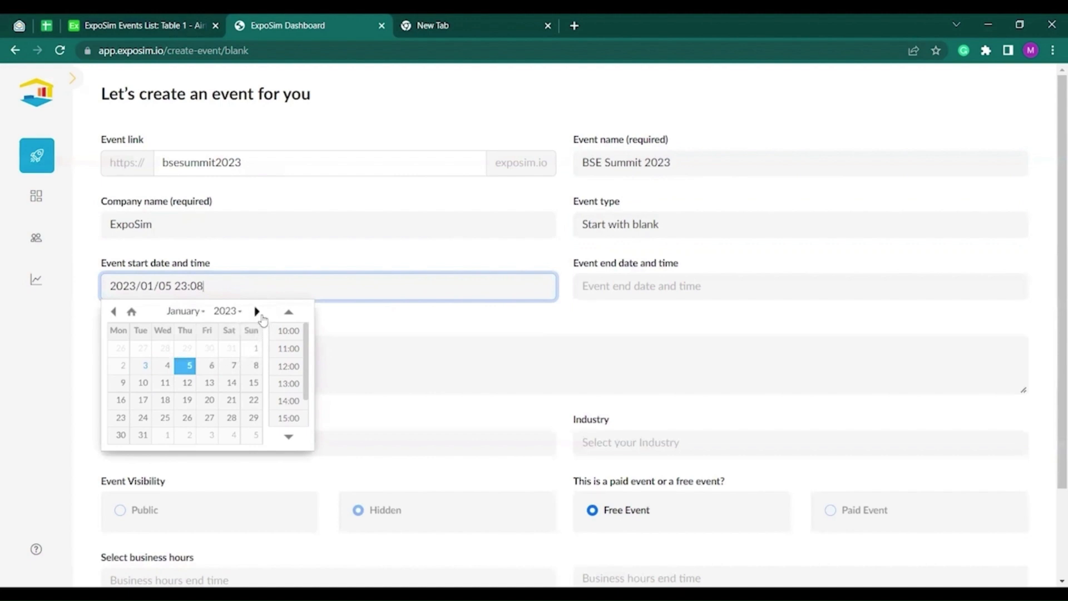
{"action": "left_click", "coordinate": [288, 332]}
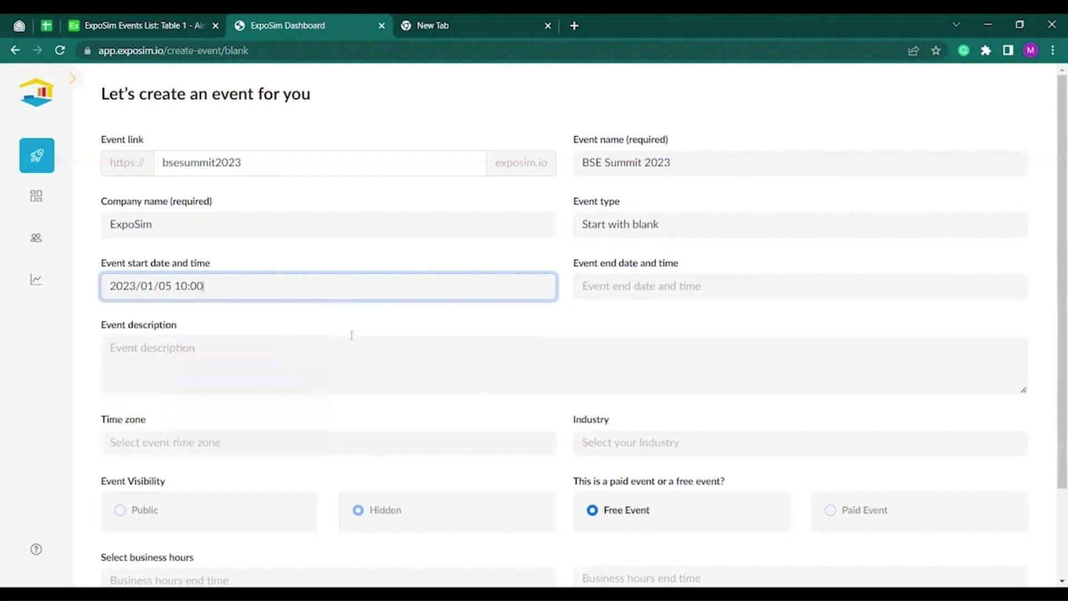
{"action": "left_click", "coordinate": [648, 287]}
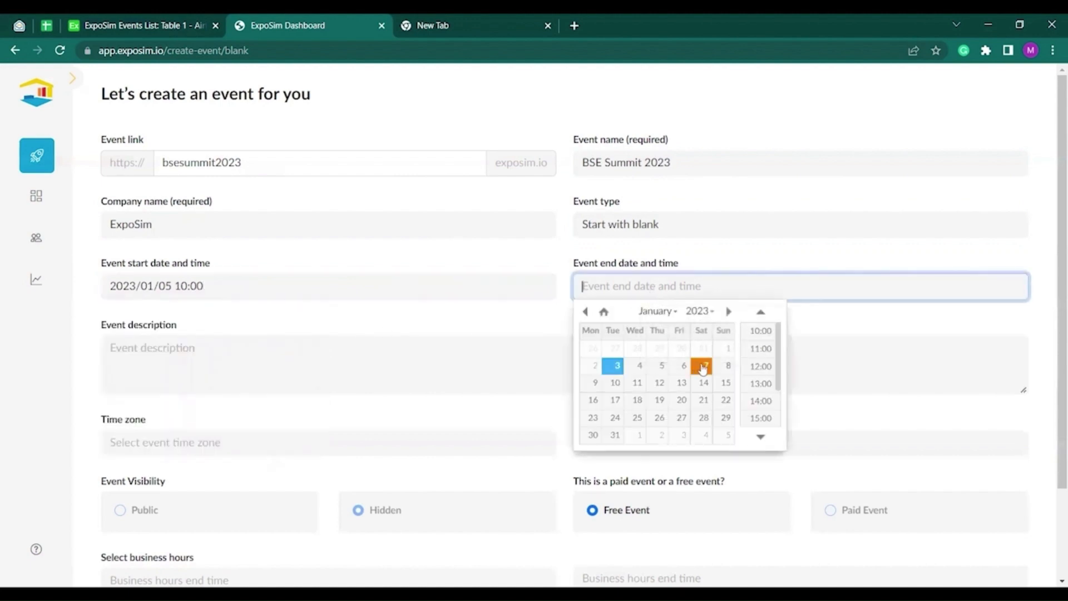
{"action": "left_click", "coordinate": [706, 365]}
{"action": "scroll", "coordinate": [760, 401], "scroll_direction": "down", "scroll_amount": 1}
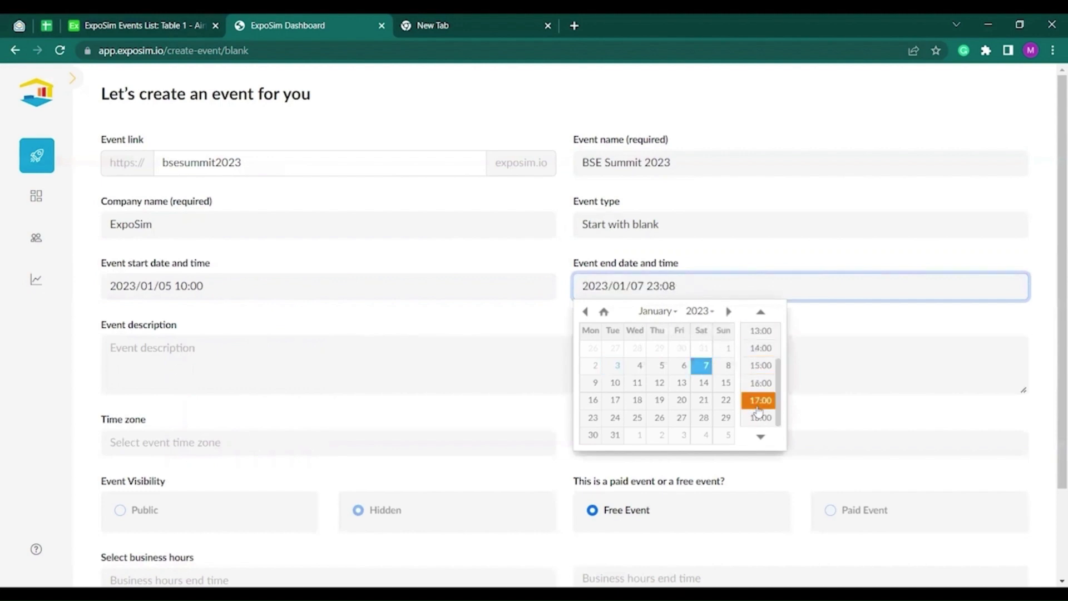
{"action": "left_click", "coordinate": [760, 383]}
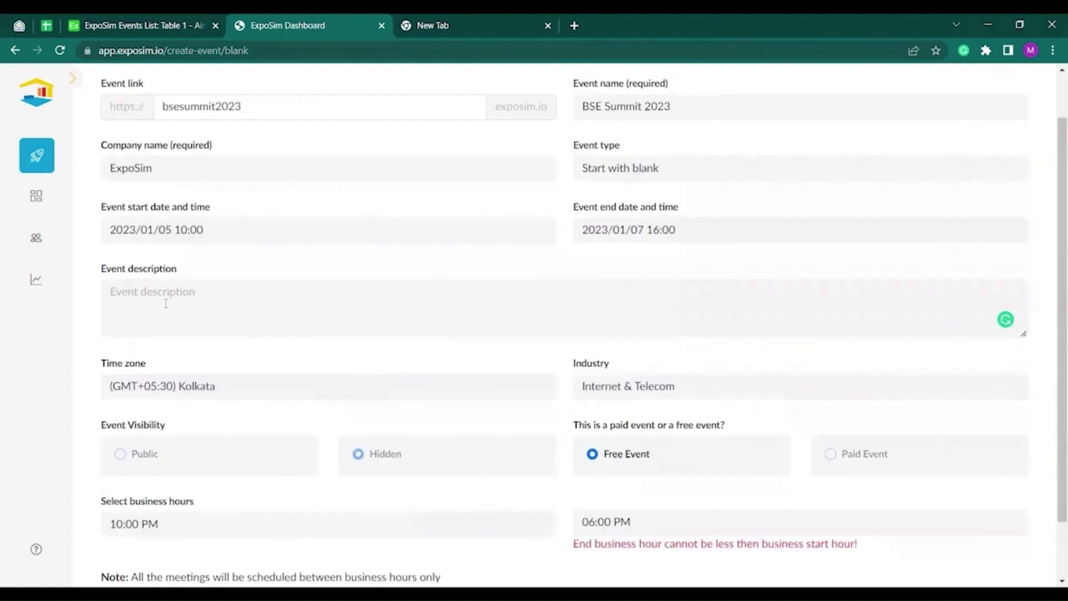
Enter the event description 'BSE Virtual: Summit 2023'.
{"action": "left_click", "coordinate": [170, 297]}
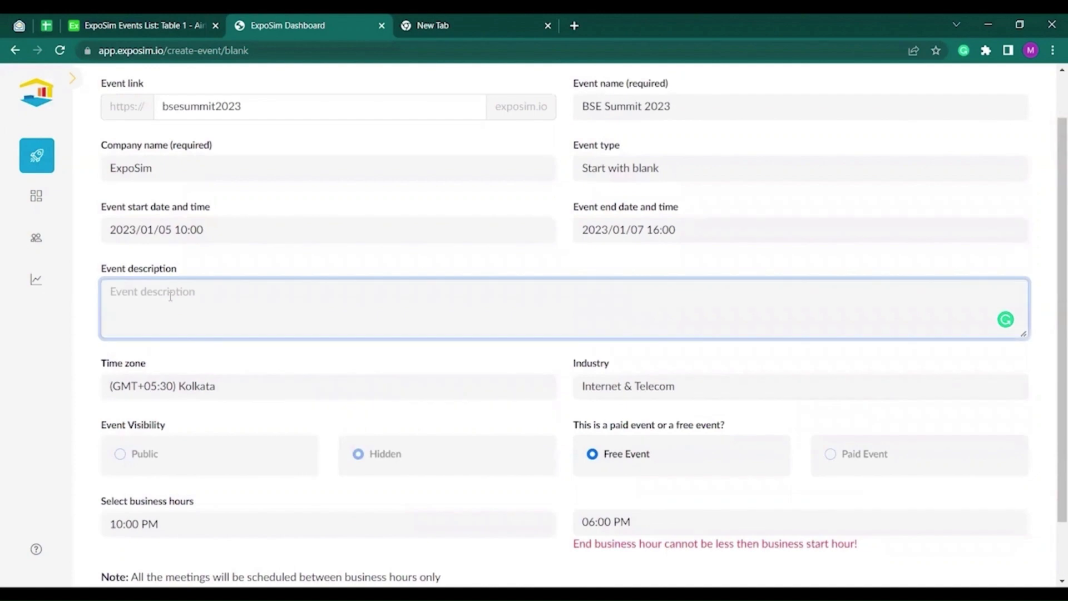
{"action": "type", "text": "BSE "}
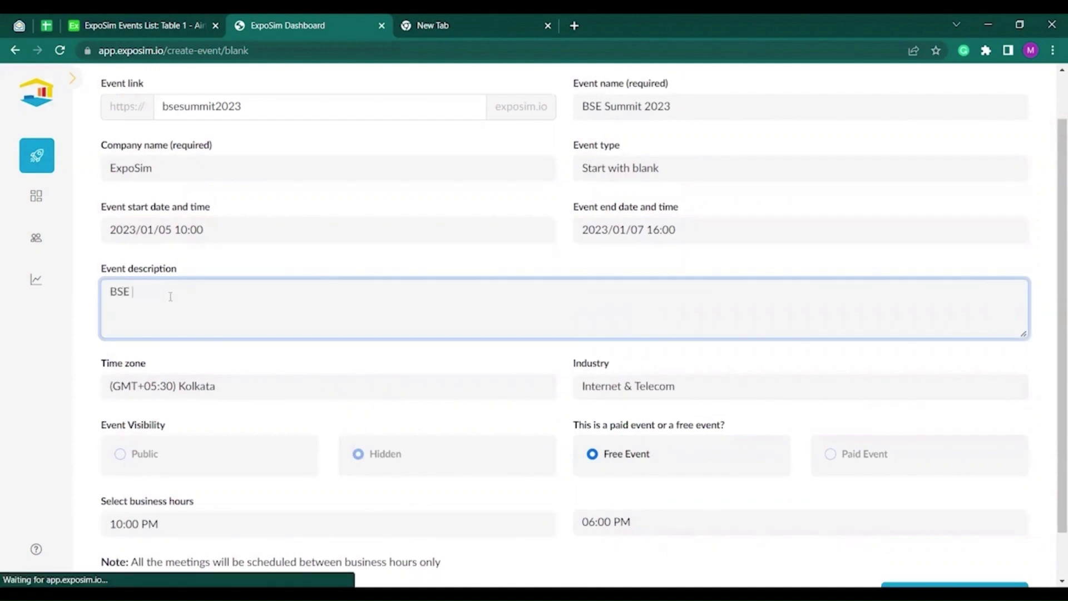
{"action": "type", "text": "Virtual: Su"}
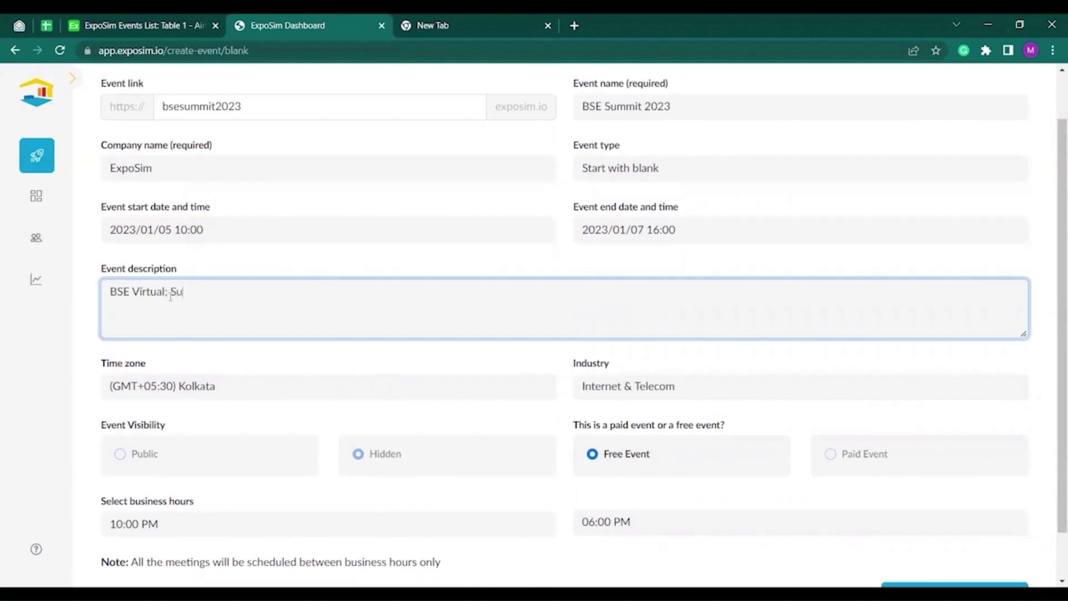
{"action": "type", "text": "mmit 2023"}
{"action": "scroll", "coordinate": [462, 390], "scroll_direction": "down", "scroll_amount": 1}
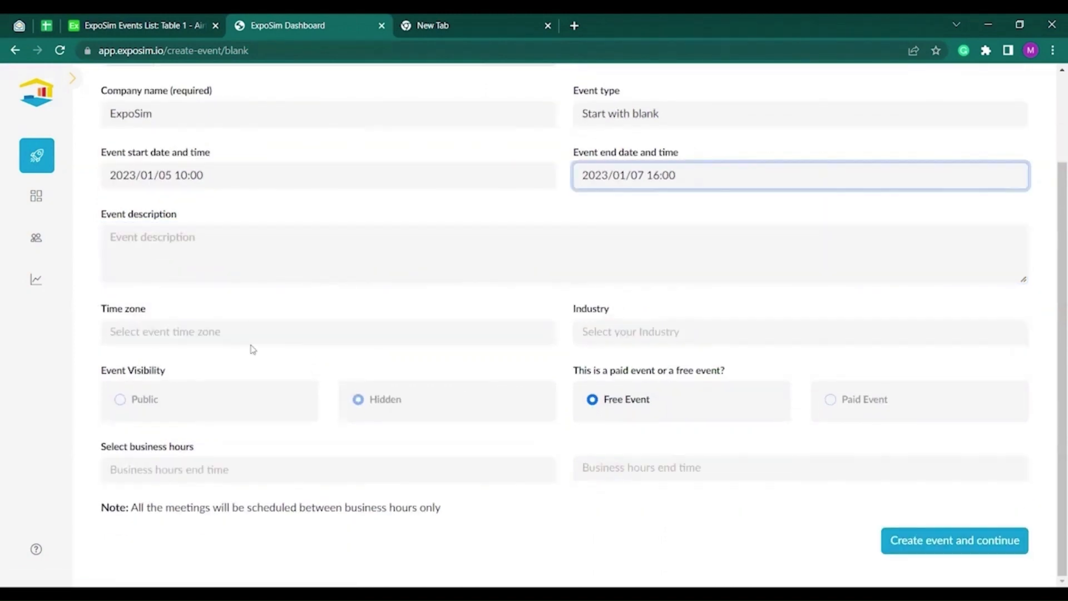
Set the time zone to (GMT+05:30) Kolkata and the industry to Internet & Telecom.
{"action": "left_click", "coordinate": [277, 336]}
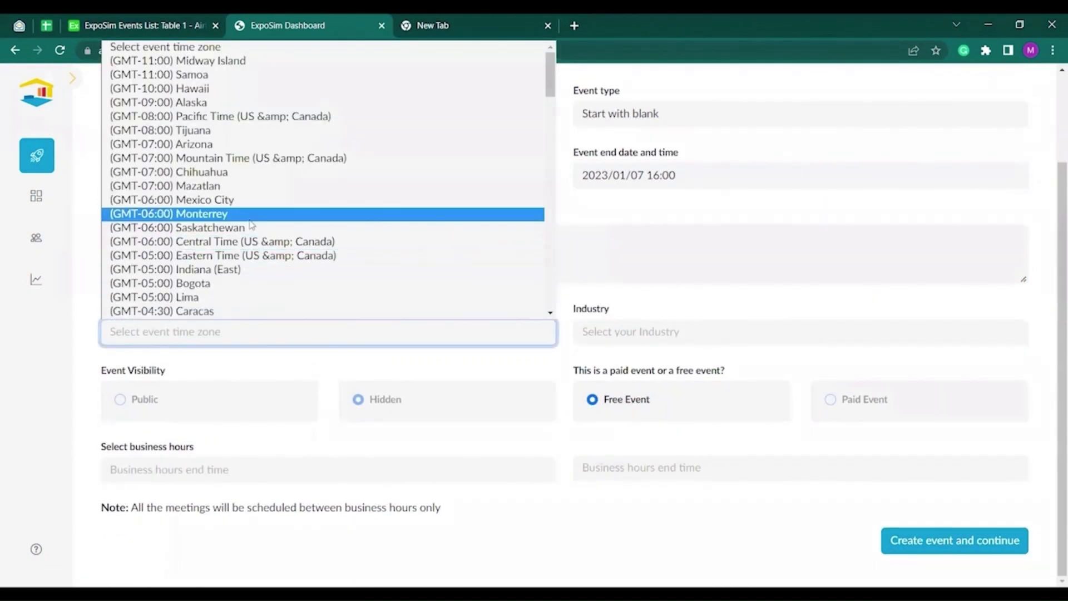
{"action": "scroll", "coordinate": [222, 217], "scroll_direction": "down", "scroll_amount": 15}
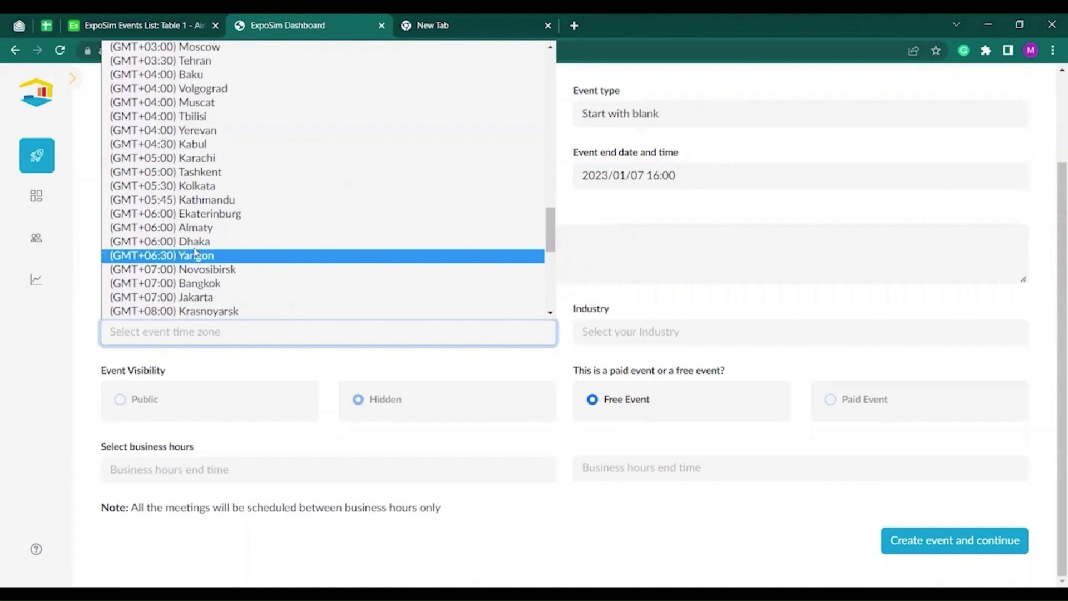
{"action": "left_click", "coordinate": [202, 189]}
{"action": "left_click", "coordinate": [604, 332]}
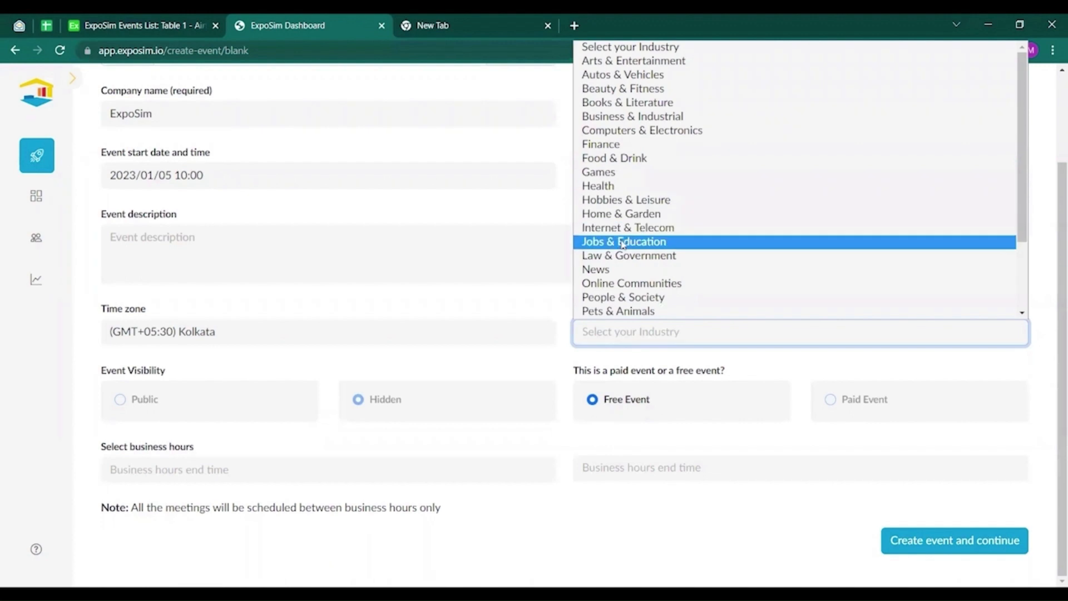
{"action": "left_click", "coordinate": [638, 234]}
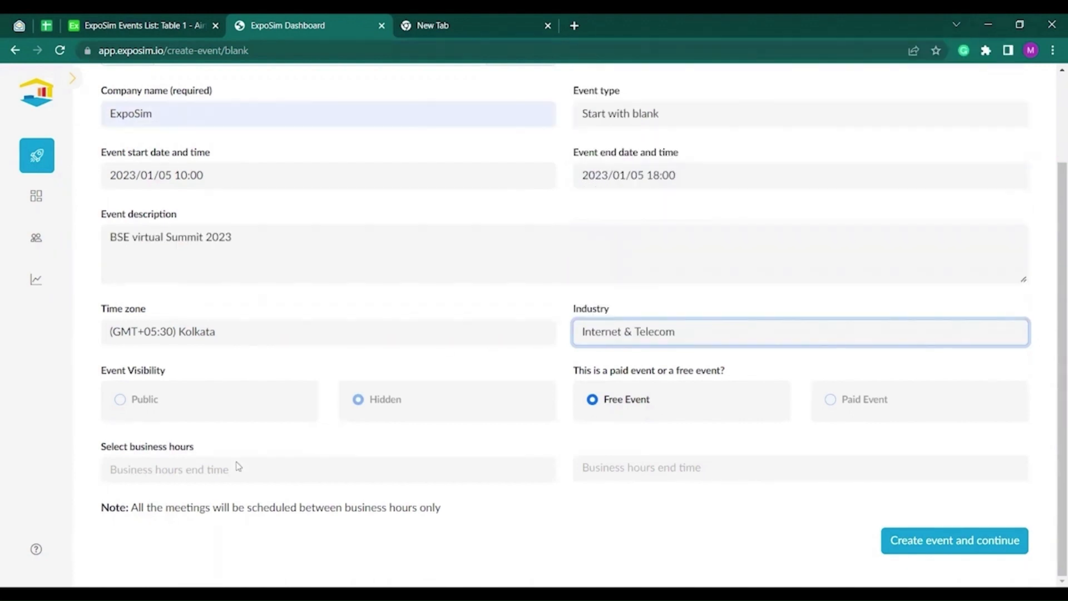
Set business hours from 11:00 AM to 05:30 PM and create the event.
{"action": "left_click", "coordinate": [203, 469]}
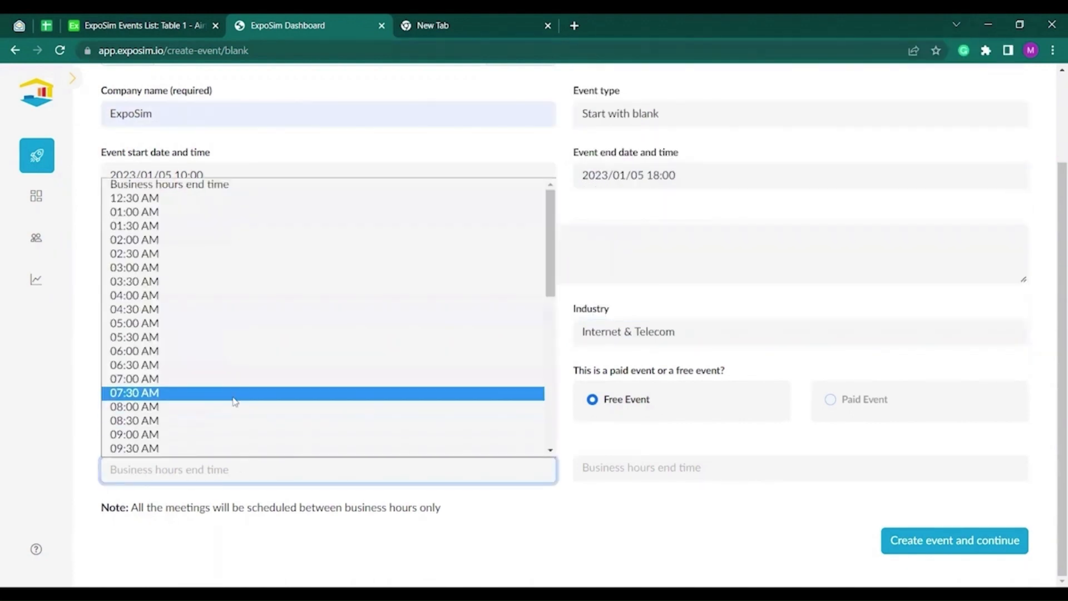
{"action": "scroll", "coordinate": [235, 400], "scroll_direction": "down", "scroll_amount": 4}
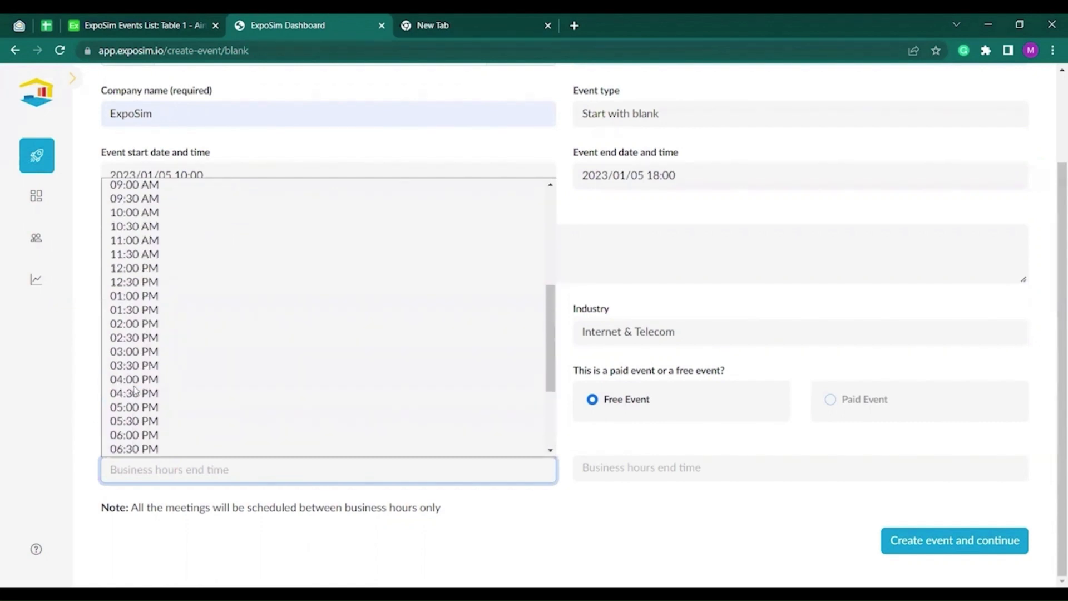
{"action": "left_click", "coordinate": [234, 239]}
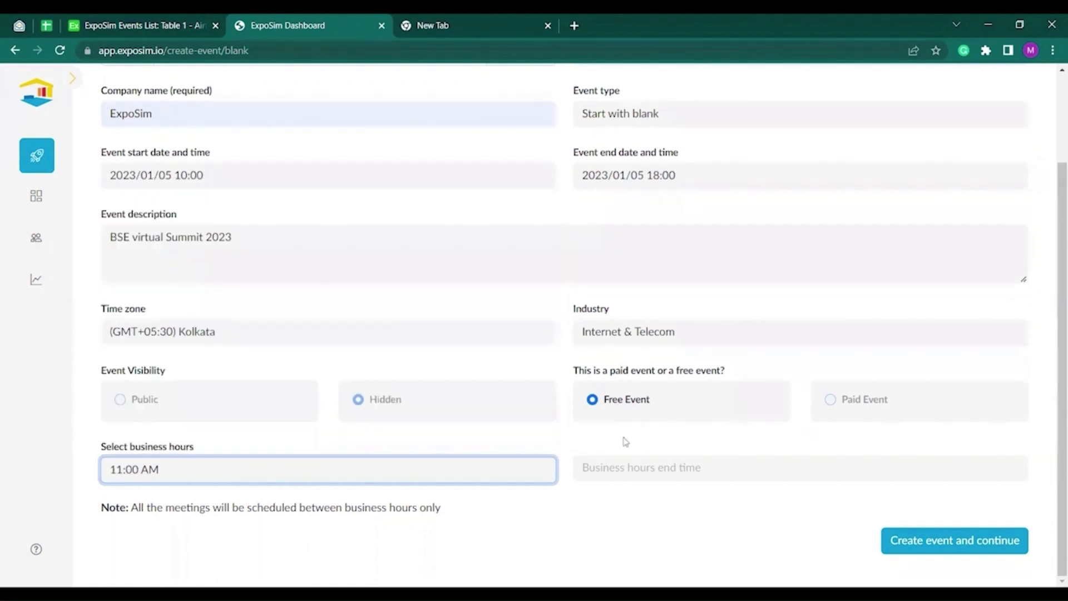
{"action": "left_click", "coordinate": [636, 466]}
{"action": "scroll", "coordinate": [612, 289], "scroll_direction": "down", "scroll_amount": 3}
{"action": "scroll", "coordinate": [614, 412], "scroll_direction": "down", "scroll_amount": 3}
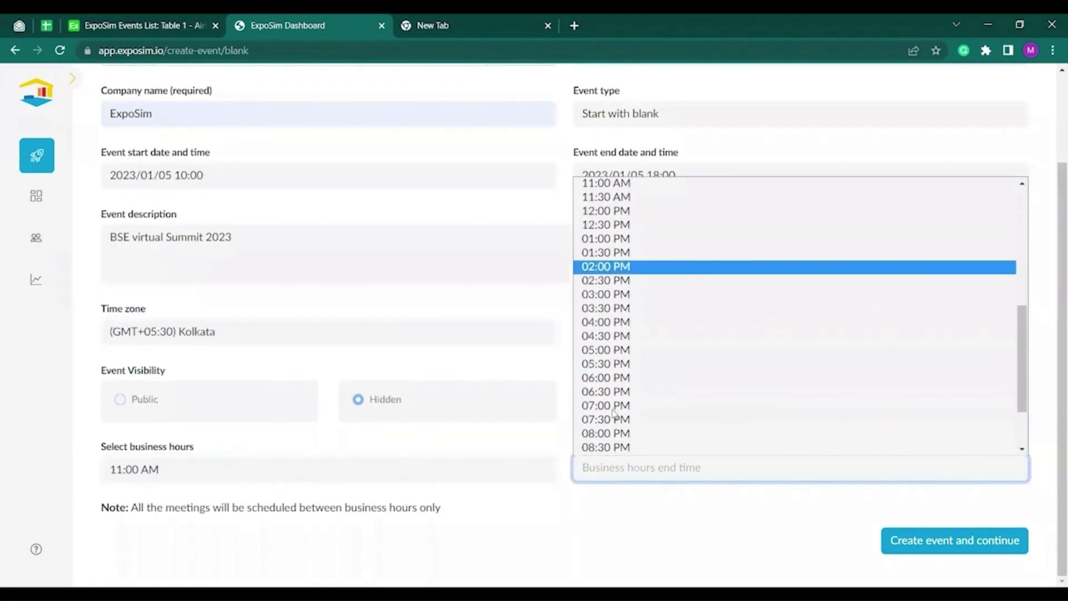
{"action": "left_click", "coordinate": [614, 364]}
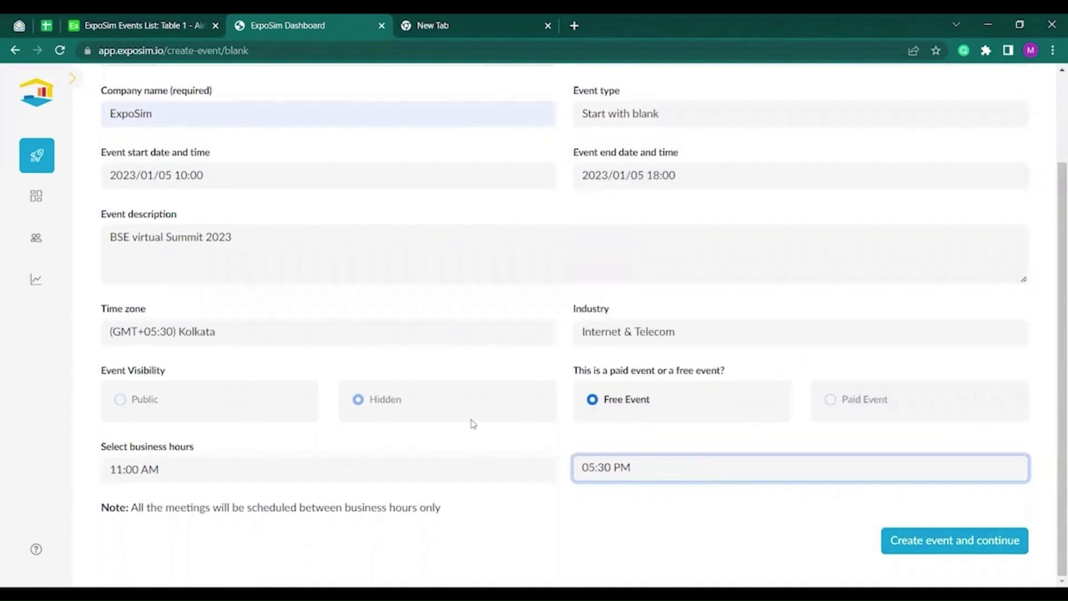
{"action": "left_click", "coordinate": [899, 543]}
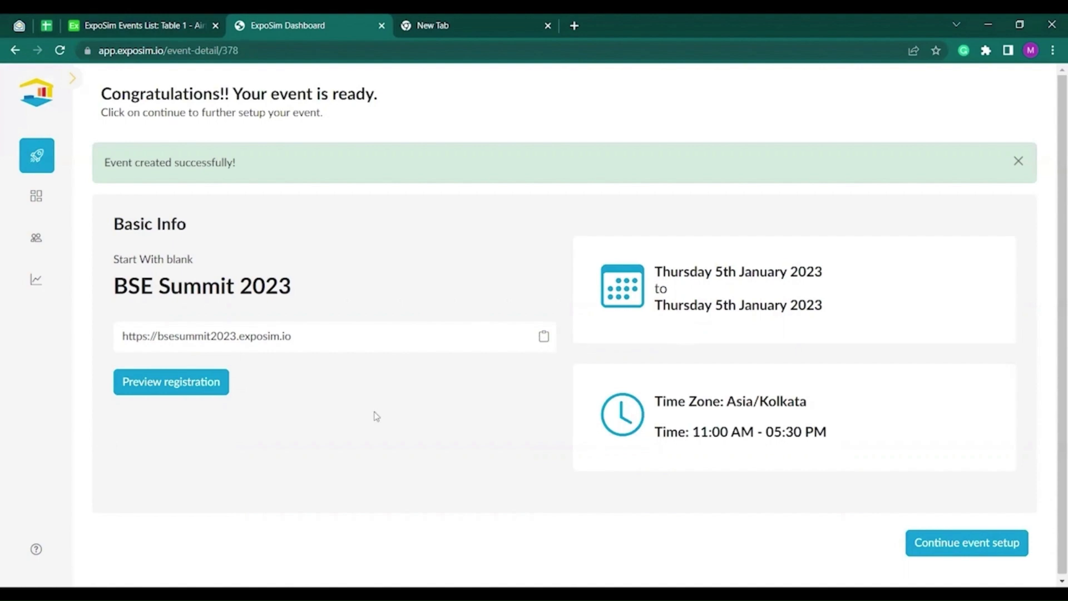
Preview the BSE Summit 2023 registration page in a new tab.
{"action": "left_click", "coordinate": [183, 384]}
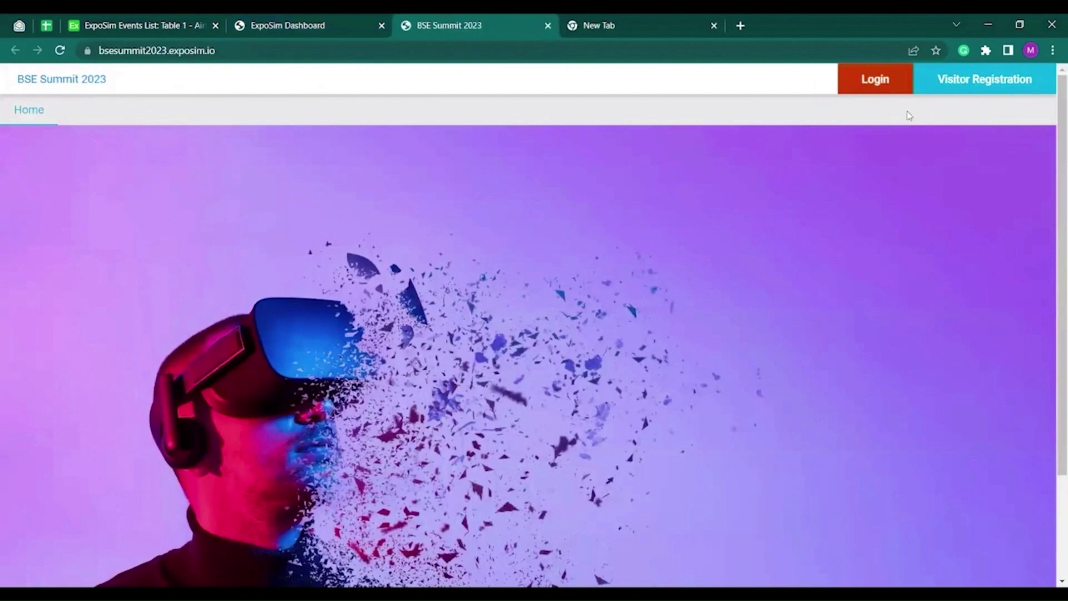
Log into the BSE Summit 2023 event with the saved email, then return to the ExpoSim dashboard tab.
{"action": "left_click", "coordinate": [953, 81]}
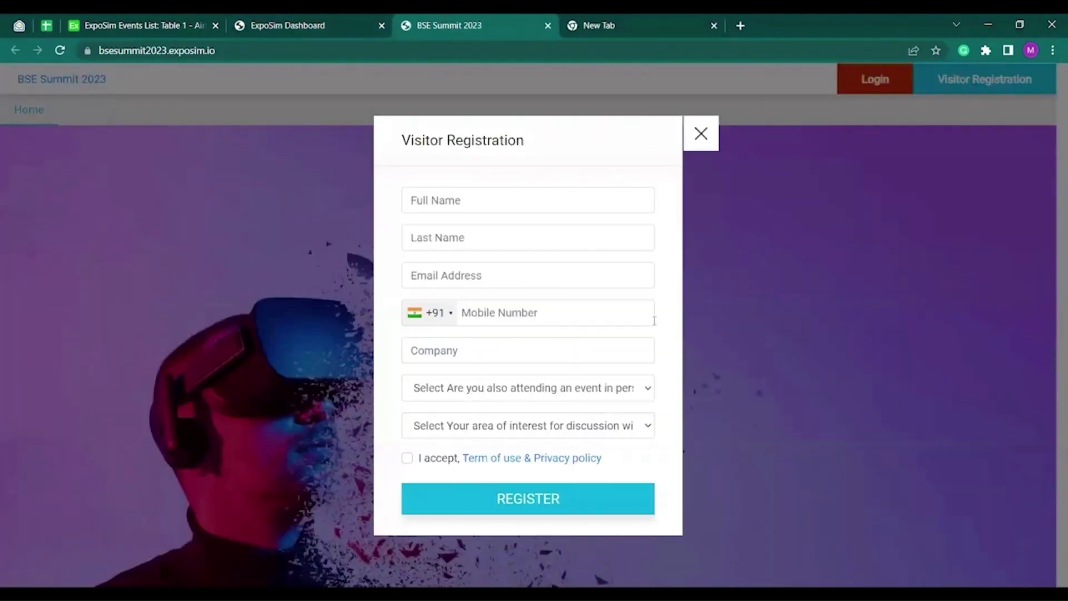
{"action": "left_click", "coordinate": [702, 136]}
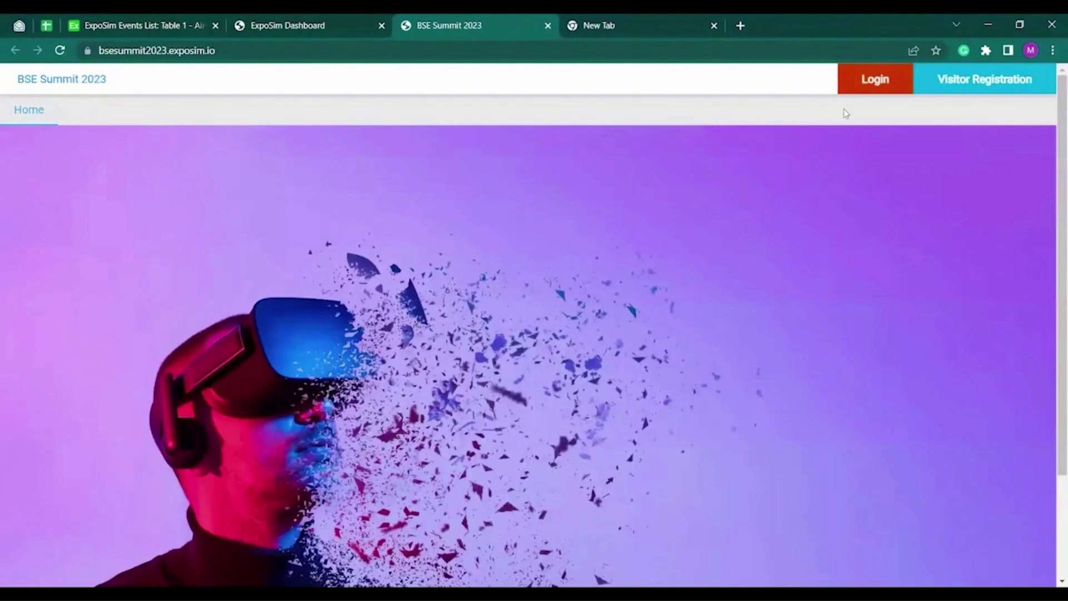
{"action": "left_click", "coordinate": [863, 84]}
{"action": "left_click", "coordinate": [701, 262]}
{"action": "left_click", "coordinate": [873, 87]}
{"action": "left_click", "coordinate": [622, 328]}
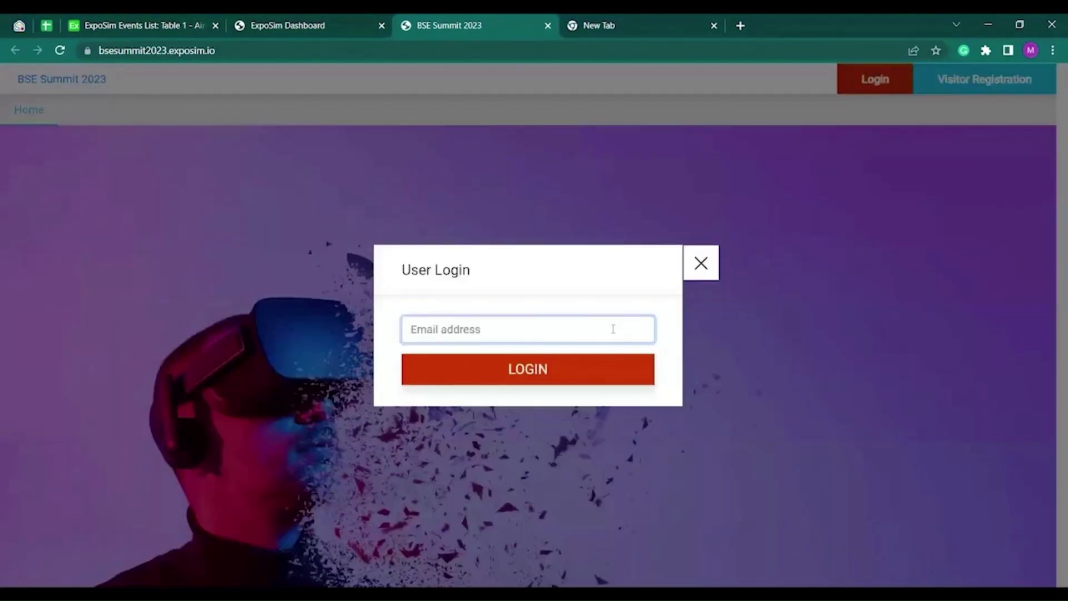
{"action": "left_click", "coordinate": [613, 329]}
{"action": "key", "text": "Up"}
{"action": "key", "text": "Return"}
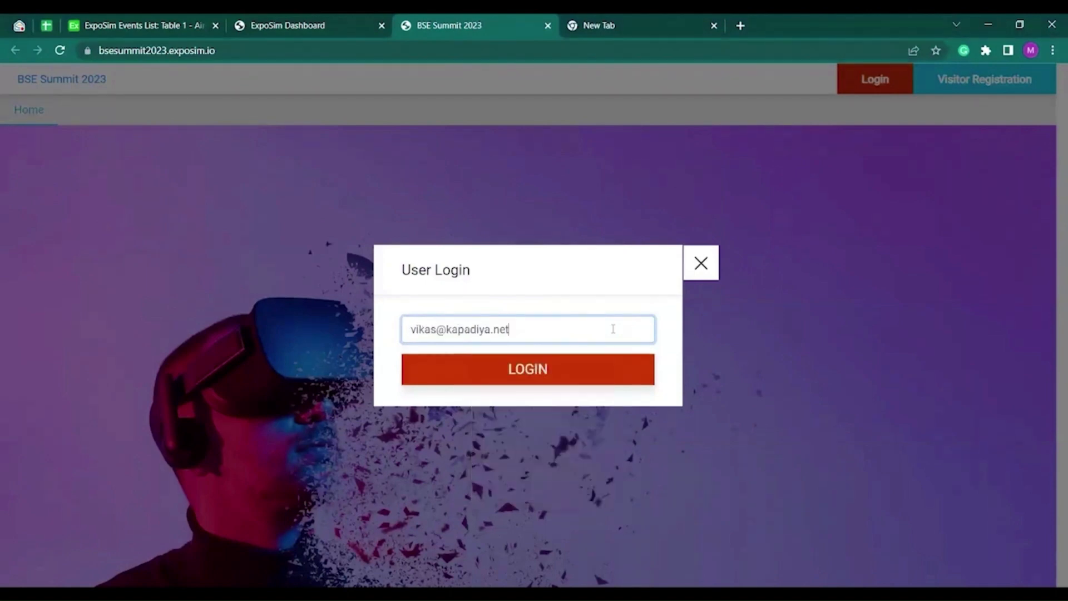
{"action": "left_click", "coordinate": [559, 367]}
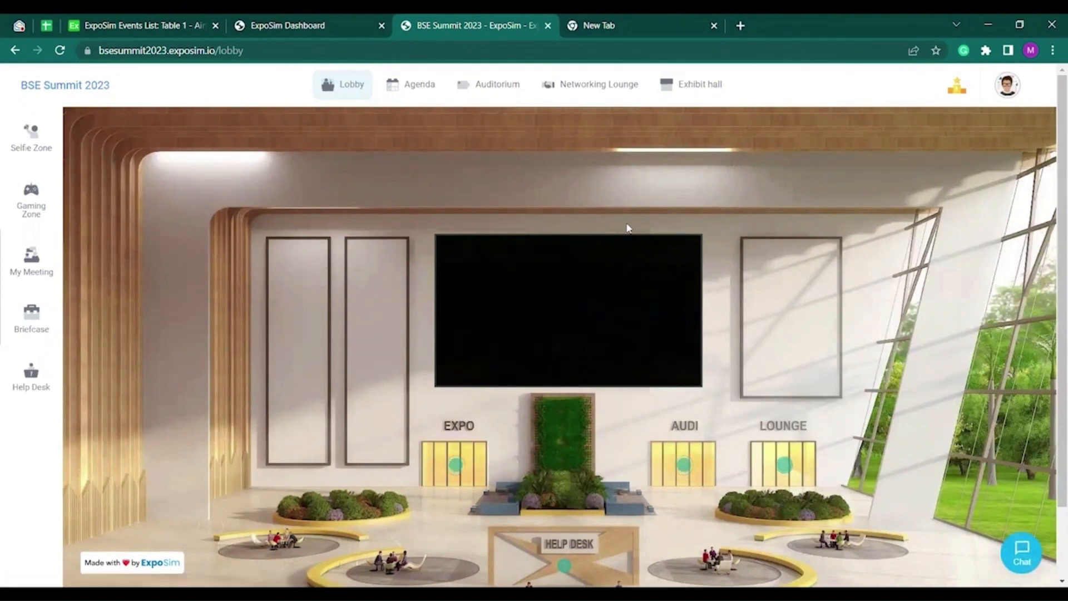
{"action": "left_click", "coordinate": [329, 24]}
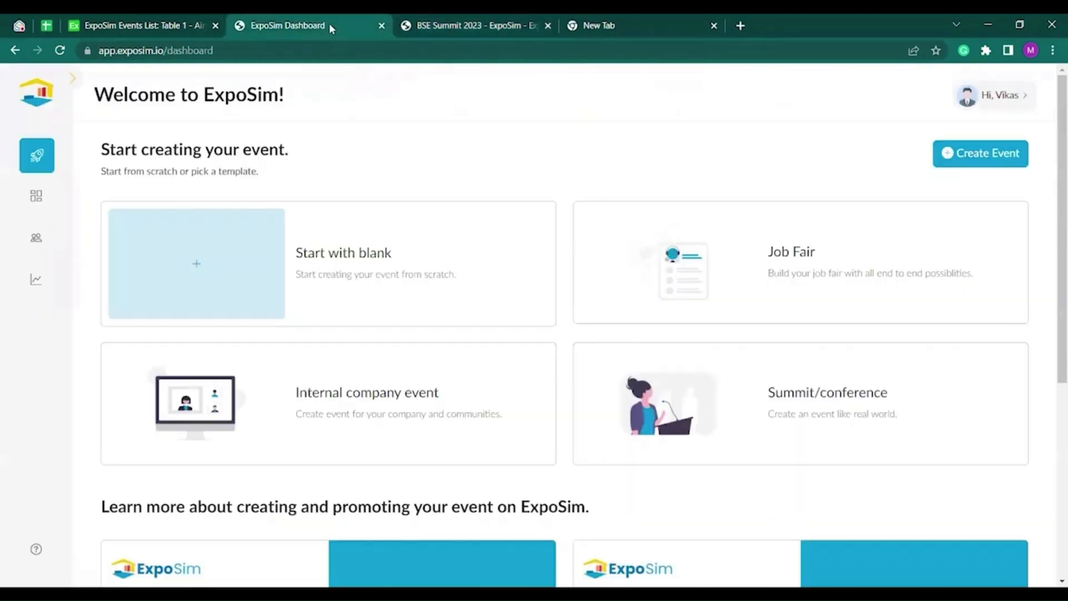
Open BSE Summit 2023 for editing from the My Events list.
{"action": "left_click", "coordinate": [52, 199]}
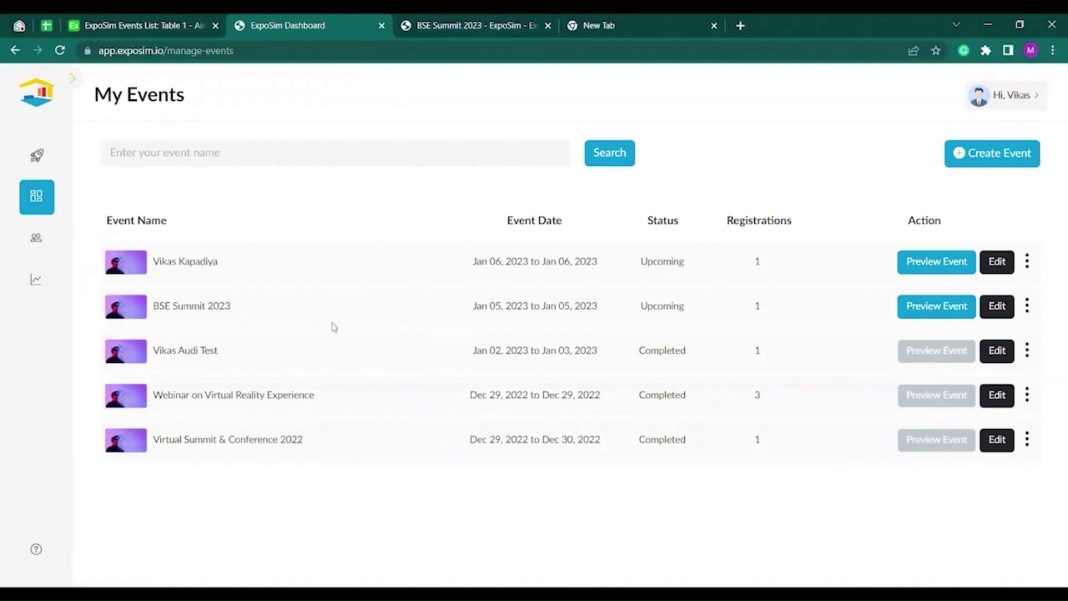
{"action": "left_click", "coordinate": [1001, 305]}
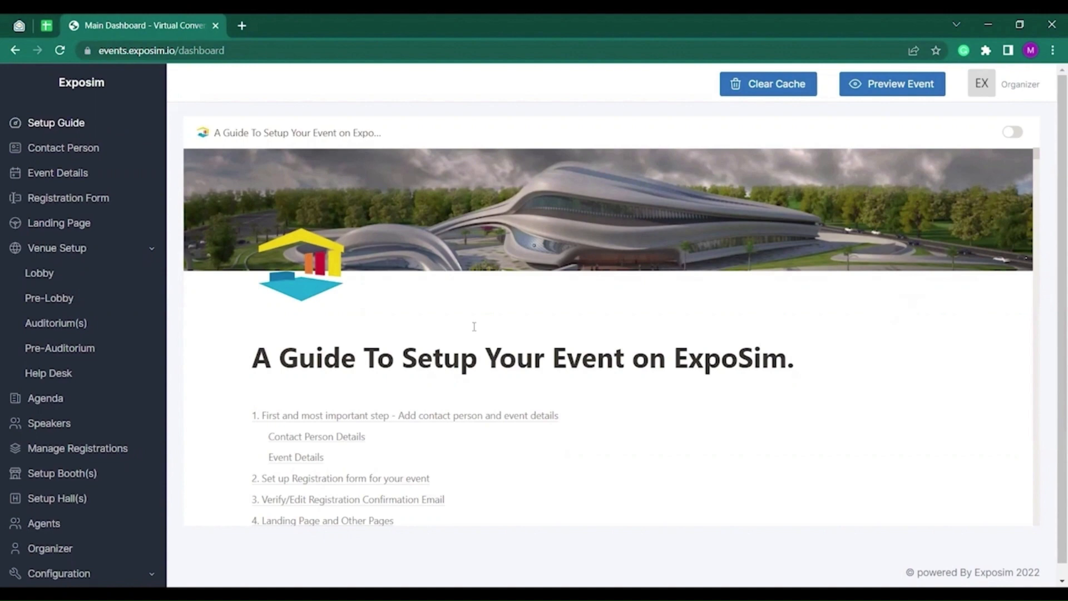
Scroll through the Setup Guide and go to the Contact Person form.
{"action": "scroll", "coordinate": [553, 391], "scroll_direction": "down", "scroll_amount": 8}
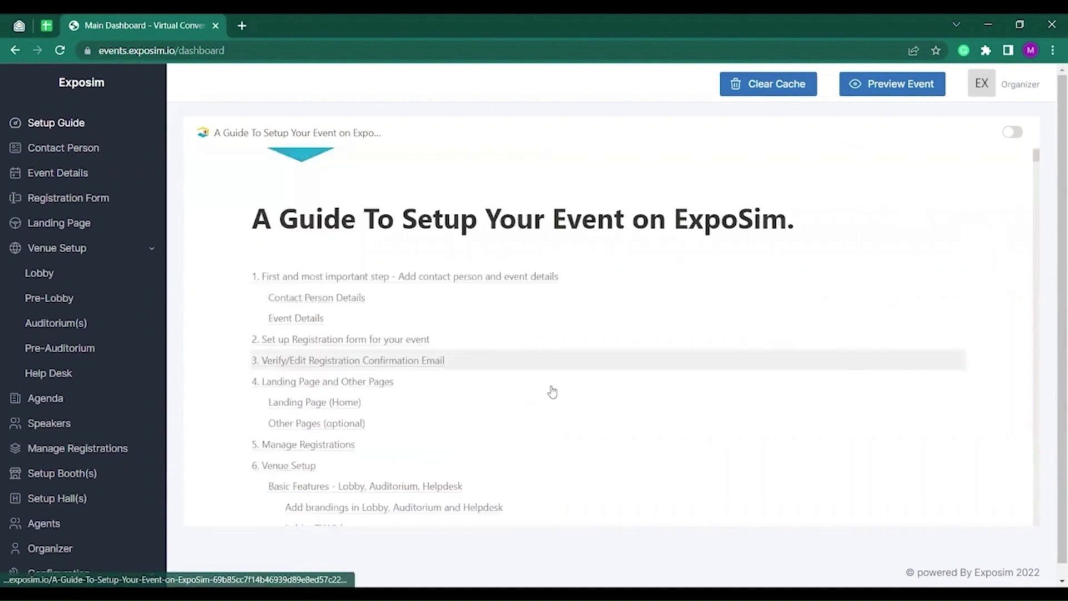
{"action": "scroll", "coordinate": [564, 393], "scroll_direction": "down", "scroll_amount": 3}
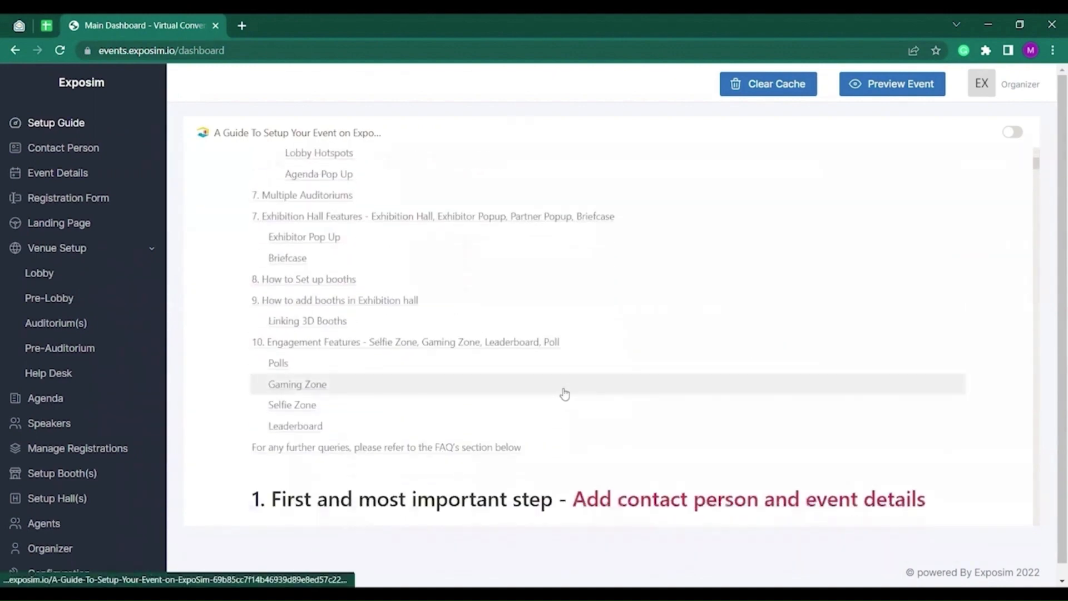
{"action": "left_click", "coordinate": [84, 156]}
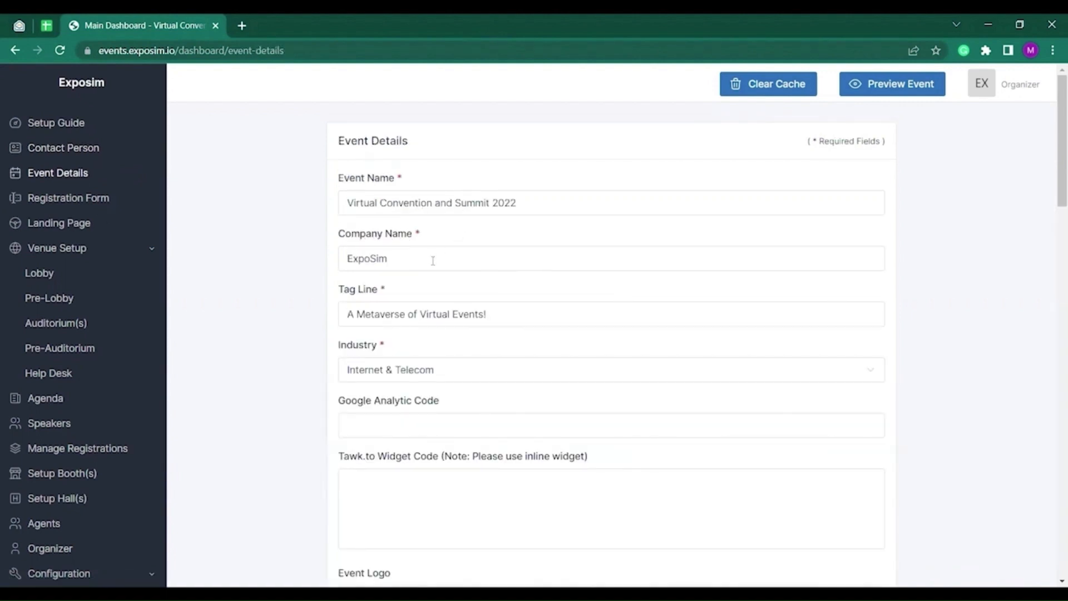
Keep Internet & Telecom as the industry and upload demo logo.png as the event logo.
{"action": "scroll", "coordinate": [463, 323], "scroll_direction": "down", "scroll_amount": 1}
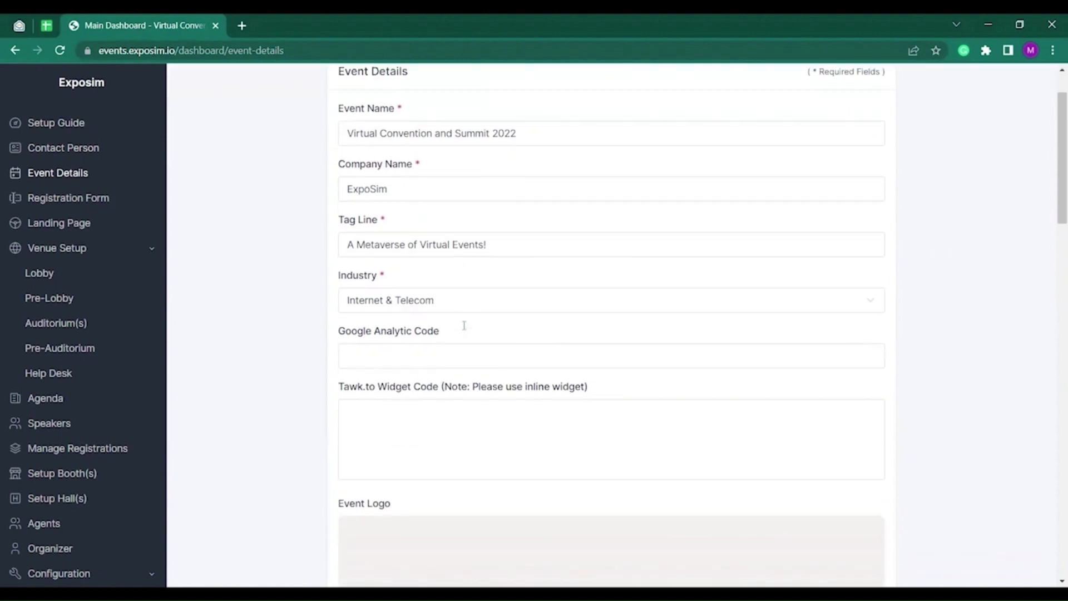
{"action": "left_click", "coordinate": [434, 301]}
{"action": "left_click", "coordinate": [368, 395]}
{"action": "scroll", "coordinate": [481, 393], "scroll_direction": "down", "scroll_amount": 3}
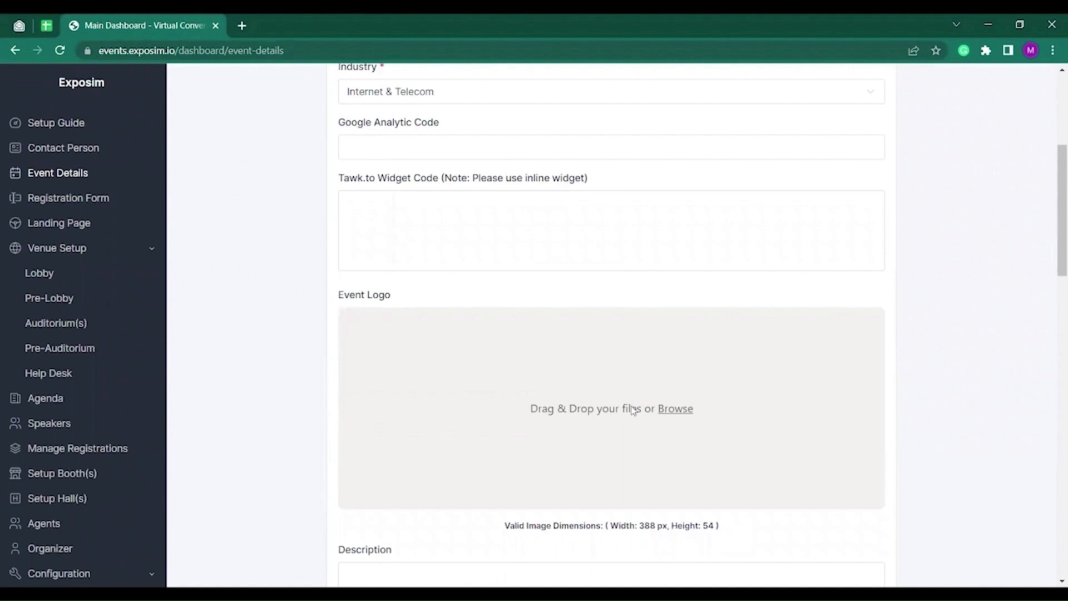
{"action": "left_click", "coordinate": [633, 410]}
{"action": "left_click", "coordinate": [461, 244]}
{"action": "left_click", "coordinate": [461, 133]}
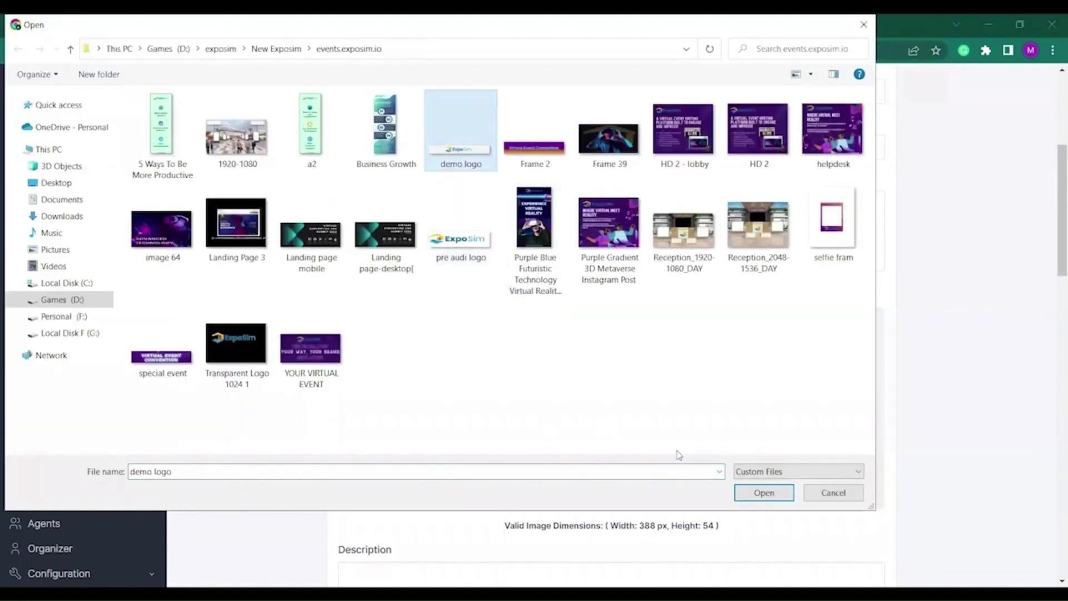
{"action": "left_click", "coordinate": [775, 493]}
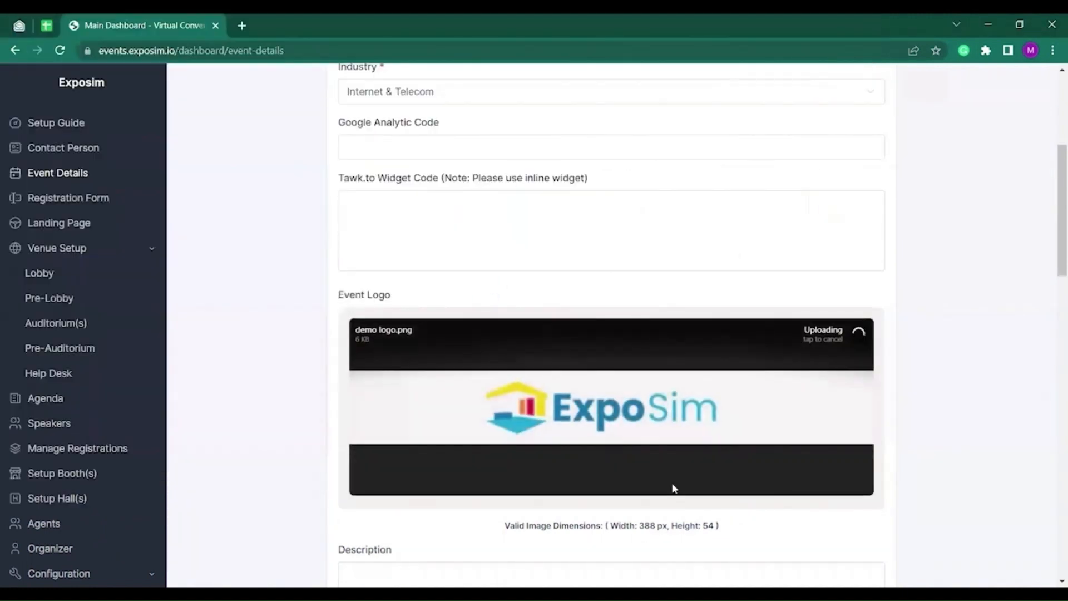
Paste the paragraph about ExpoSim into the event description.
{"action": "scroll", "coordinate": [674, 488], "scroll_direction": "down", "scroll_amount": 1}
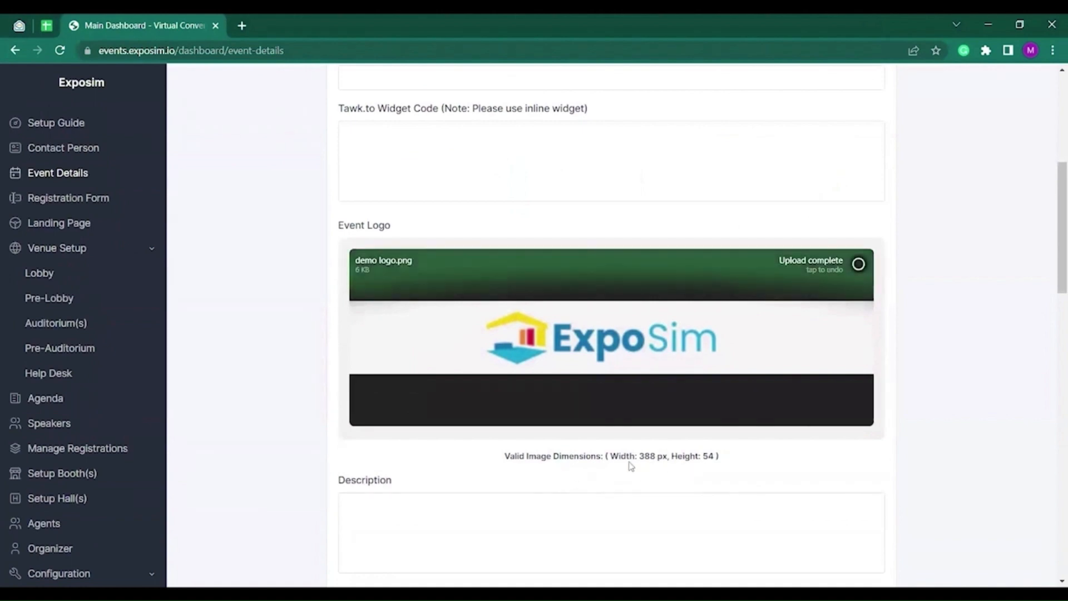
{"action": "scroll", "coordinate": [659, 466], "scroll_direction": "down", "scroll_amount": 1}
{"action": "scroll", "coordinate": [498, 454], "scroll_direction": "down", "scroll_amount": 2}
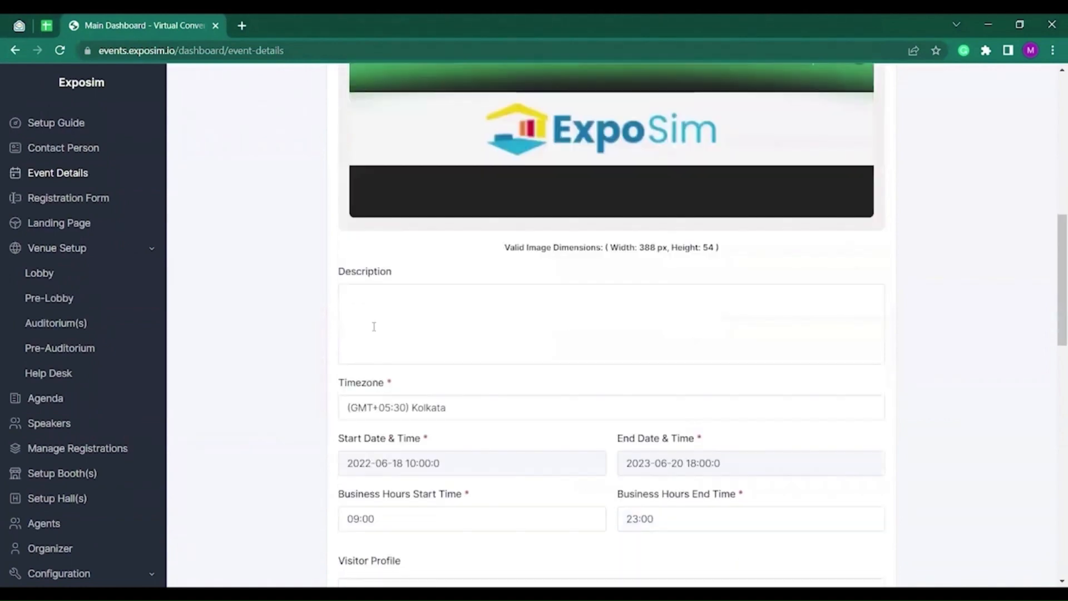
{"action": "key", "text": "ctrl+v"}
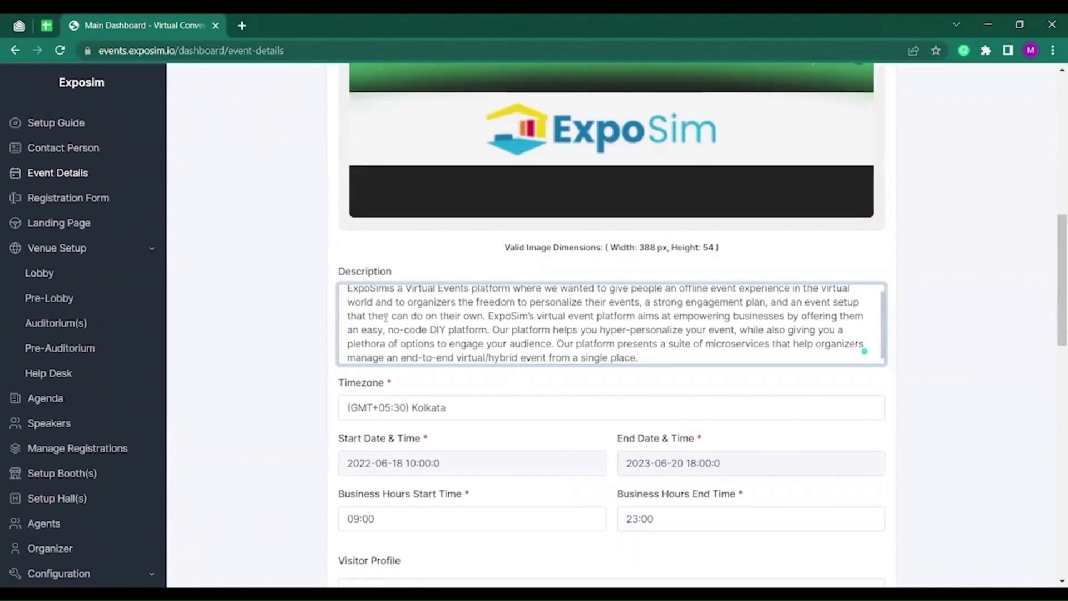
{"action": "left_click", "coordinate": [369, 425]}
Check the timezone stays Kolkata and the start date is unchanged.
{"action": "scroll", "coordinate": [445, 389], "scroll_direction": "down", "scroll_amount": 1}
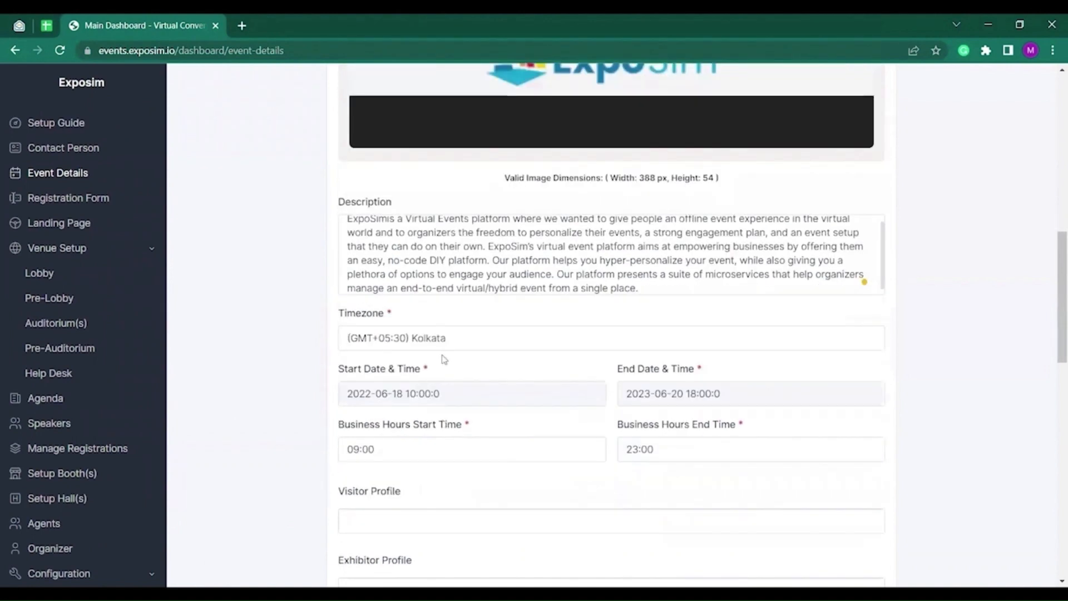
{"action": "left_click", "coordinate": [479, 348]}
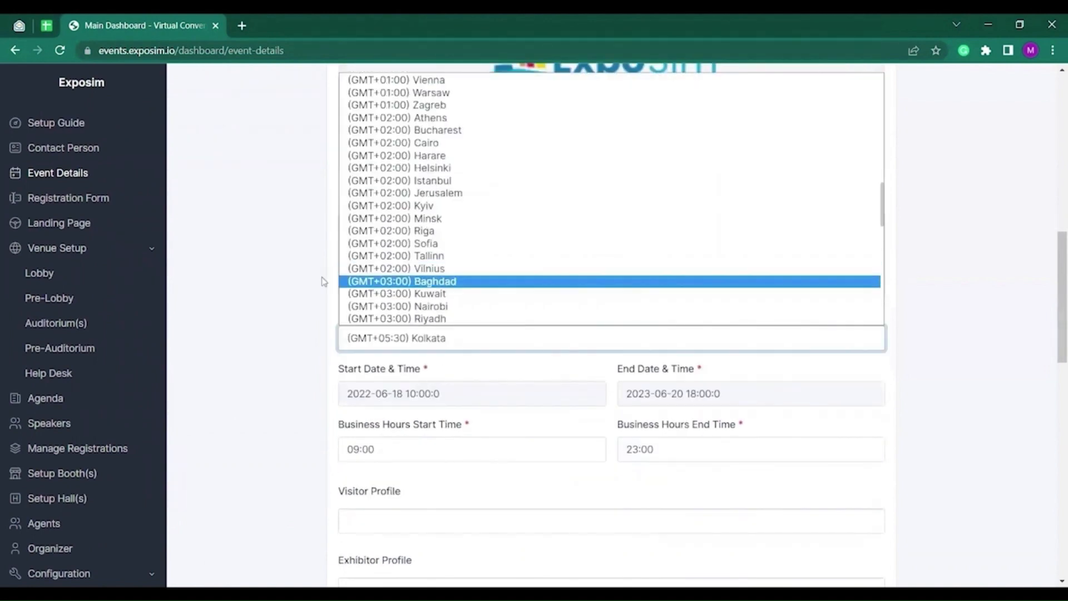
{"action": "left_click", "coordinate": [419, 394]}
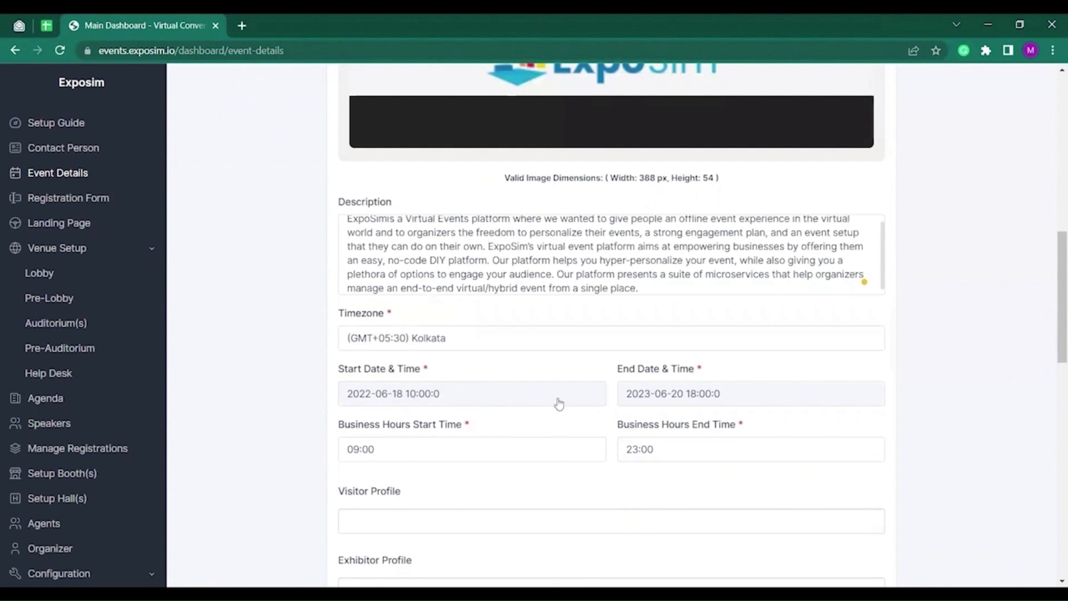
{"action": "left_click", "coordinate": [470, 396]}
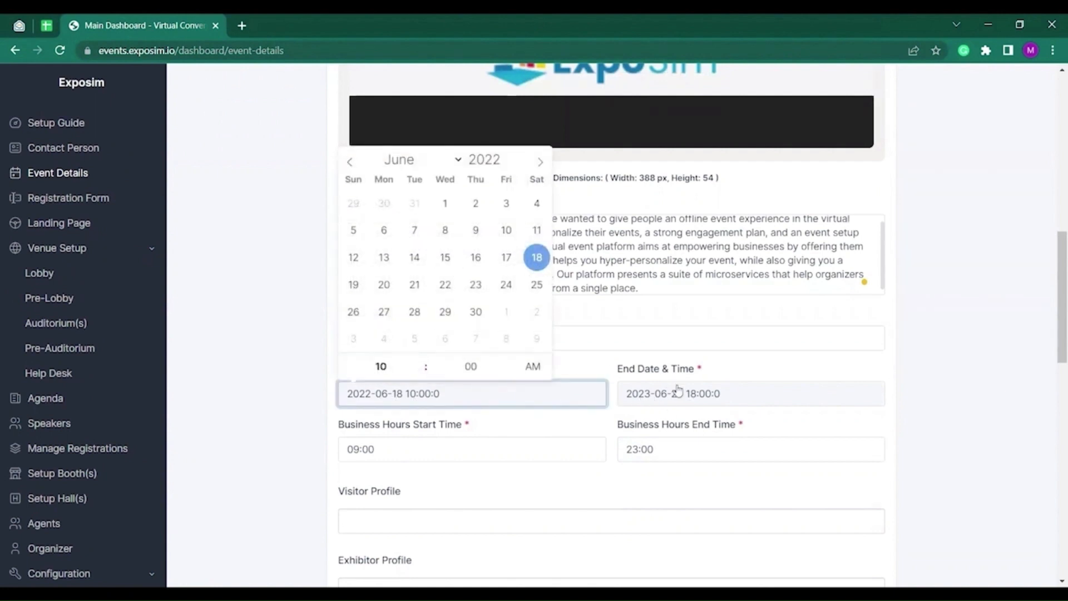
{"action": "left_click", "coordinate": [291, 375]}
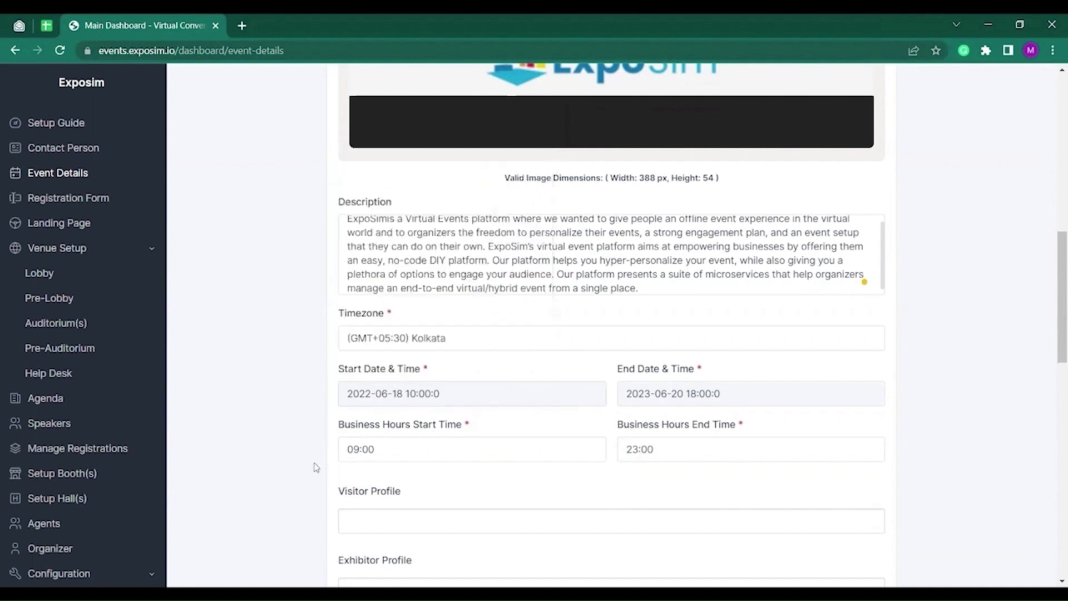
{"action": "scroll", "coordinate": [316, 467], "scroll_direction": "down", "scroll_amount": 1}
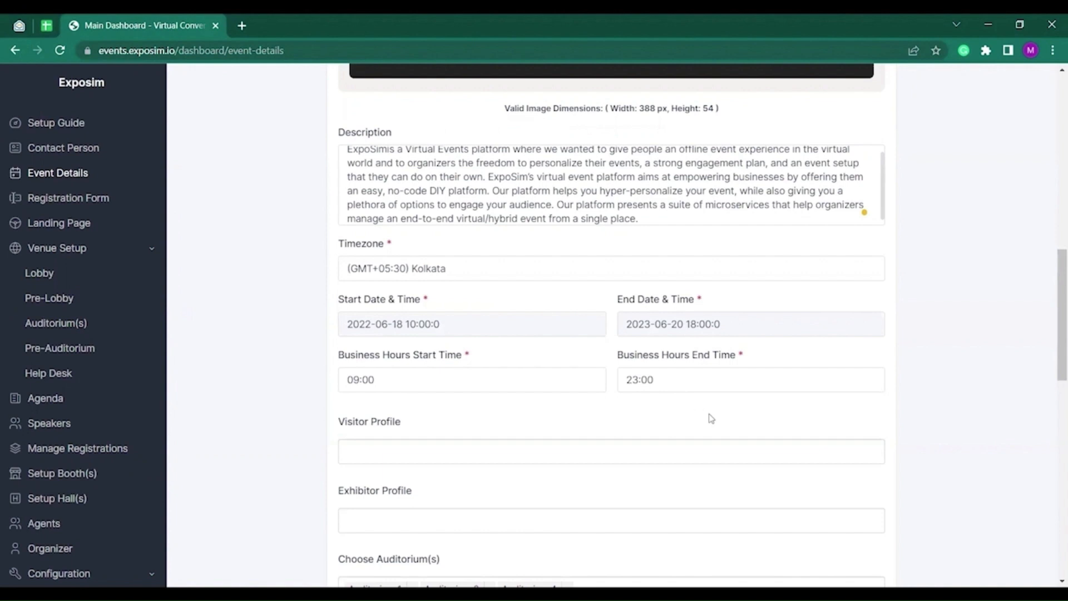
{"action": "scroll", "coordinate": [440, 448], "scroll_direction": "down", "scroll_amount": 2}
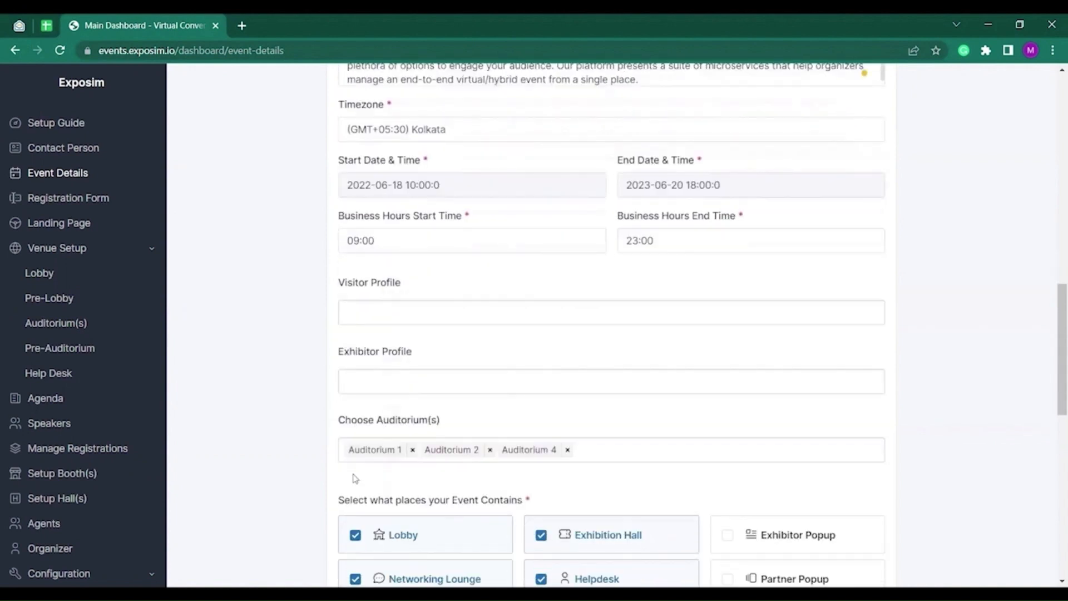
Add Auditorium 6 and Auditorium 7 to the event's auditoriums.
{"action": "left_click", "coordinate": [590, 450]}
{"action": "scroll", "coordinate": [493, 482], "scroll_direction": "down", "scroll_amount": 2}
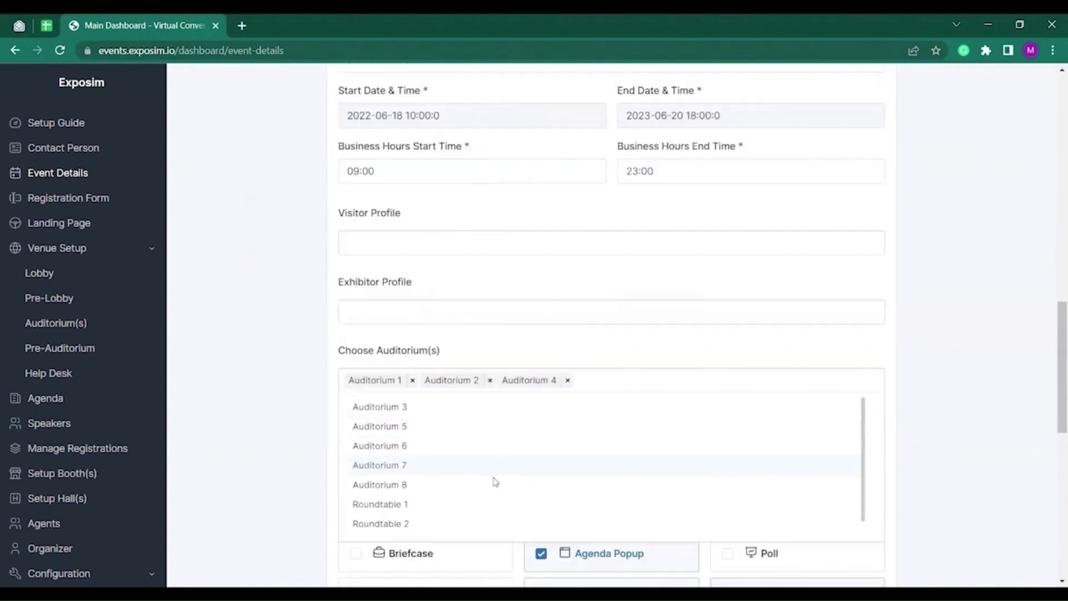
{"action": "left_click", "coordinate": [428, 432]}
{"action": "left_click", "coordinate": [418, 446]}
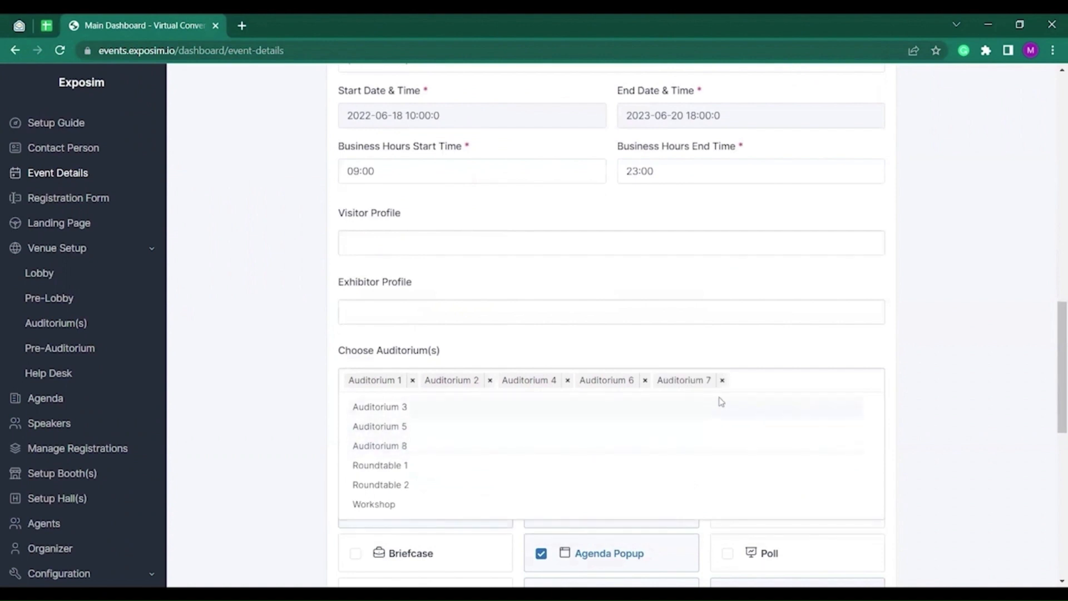
{"action": "left_click", "coordinate": [227, 370]}
Enable Exhibitor Popup and Show Hand Raise, keep Exhibition Hall on, and submit the details.
{"action": "scroll", "coordinate": [291, 422], "scroll_direction": "down", "scroll_amount": 3}
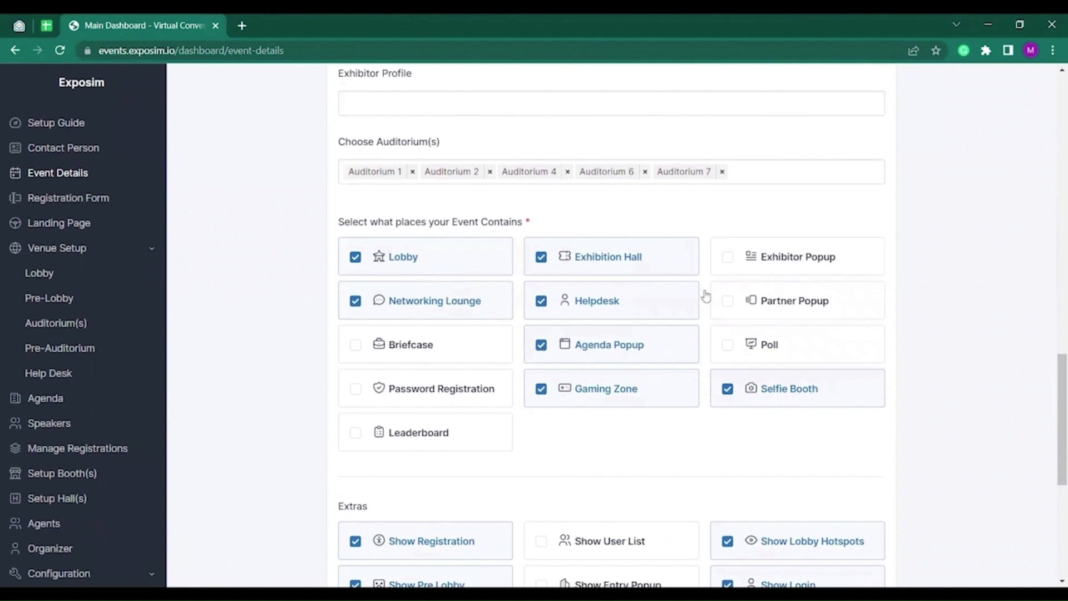
{"action": "left_click", "coordinate": [766, 256]}
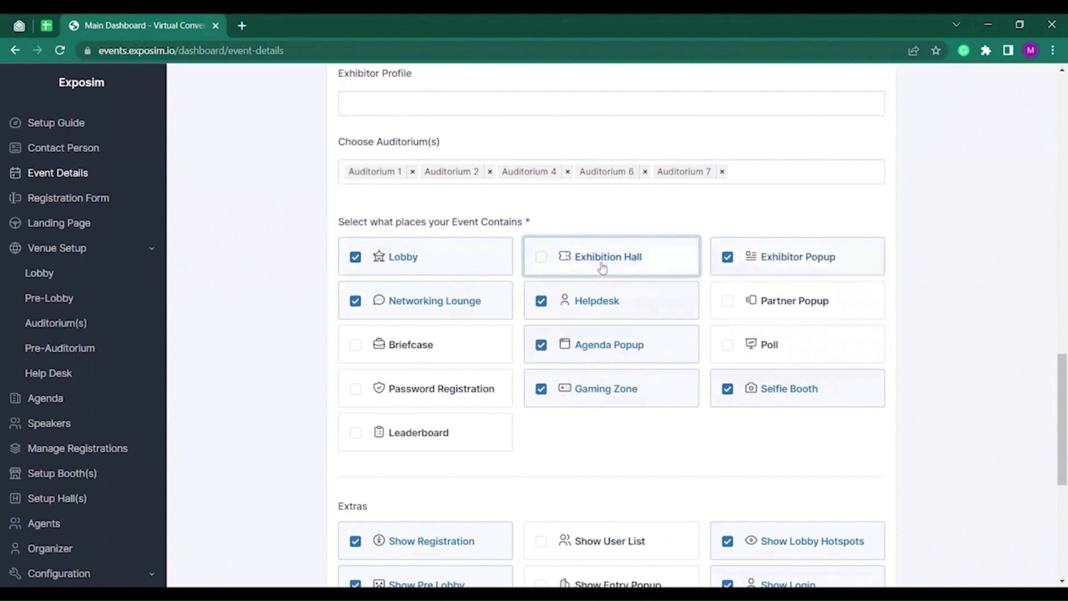
{"action": "left_click", "coordinate": [602, 268]}
{"action": "left_click", "coordinate": [602, 267]}
{"action": "scroll", "coordinate": [465, 296], "scroll_direction": "down", "scroll_amount": 3}
{"action": "scroll", "coordinate": [716, 291], "scroll_direction": "up", "scroll_amount": 1}
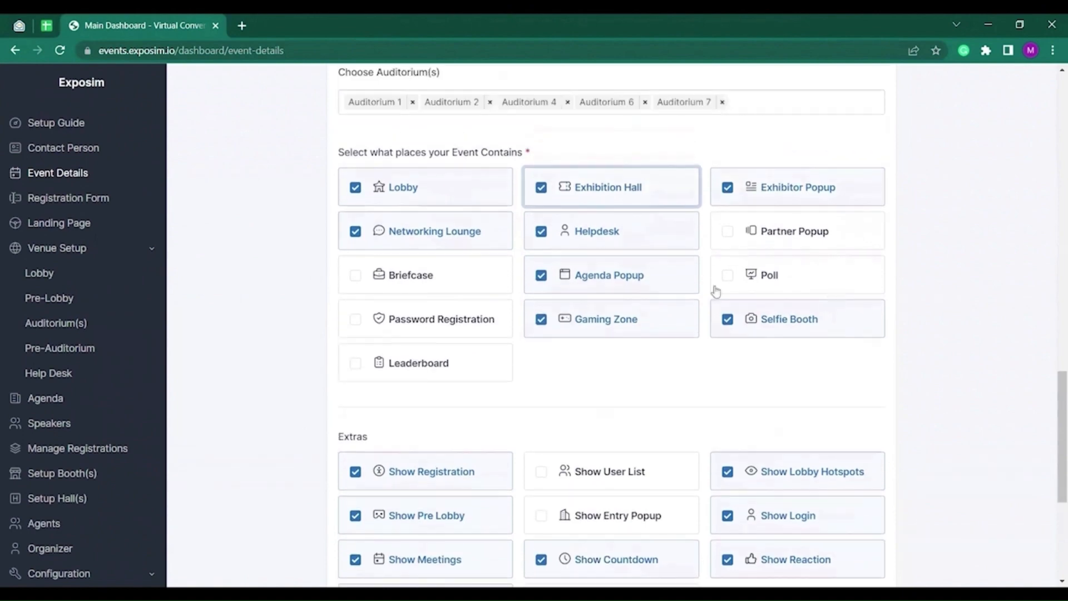
{"action": "scroll", "coordinate": [599, 317], "scroll_direction": "down", "scroll_amount": 1}
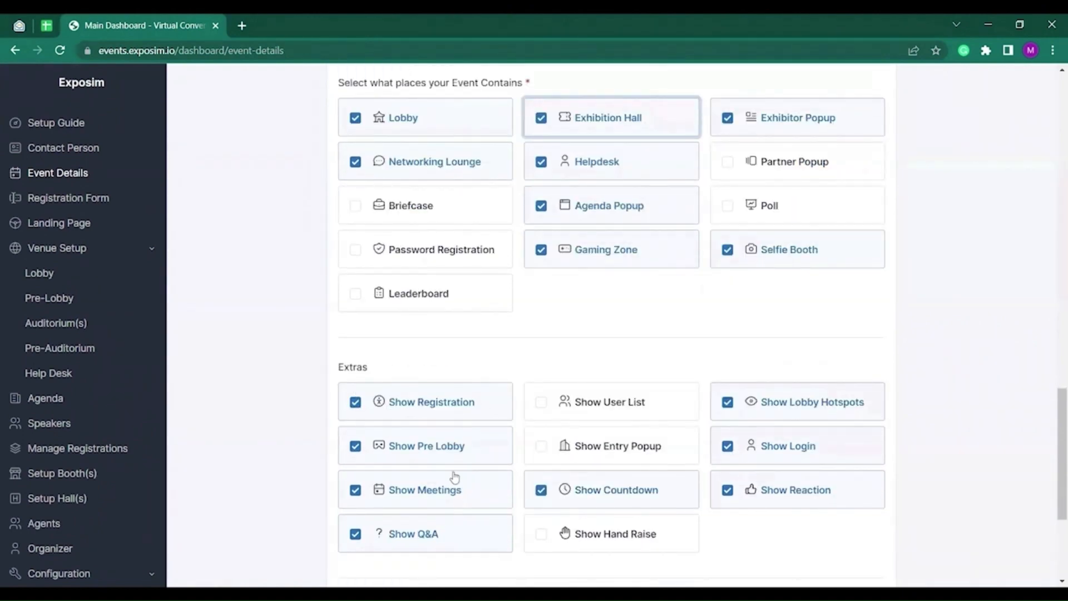
{"action": "scroll", "coordinate": [422, 450], "scroll_direction": "down", "scroll_amount": 2}
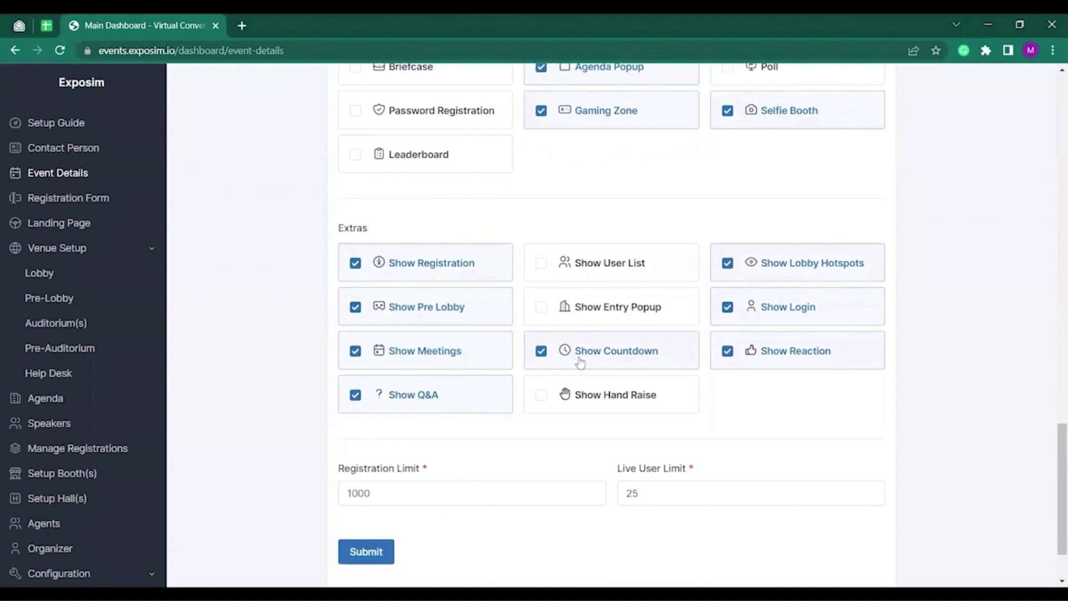
{"action": "left_click", "coordinate": [593, 406]}
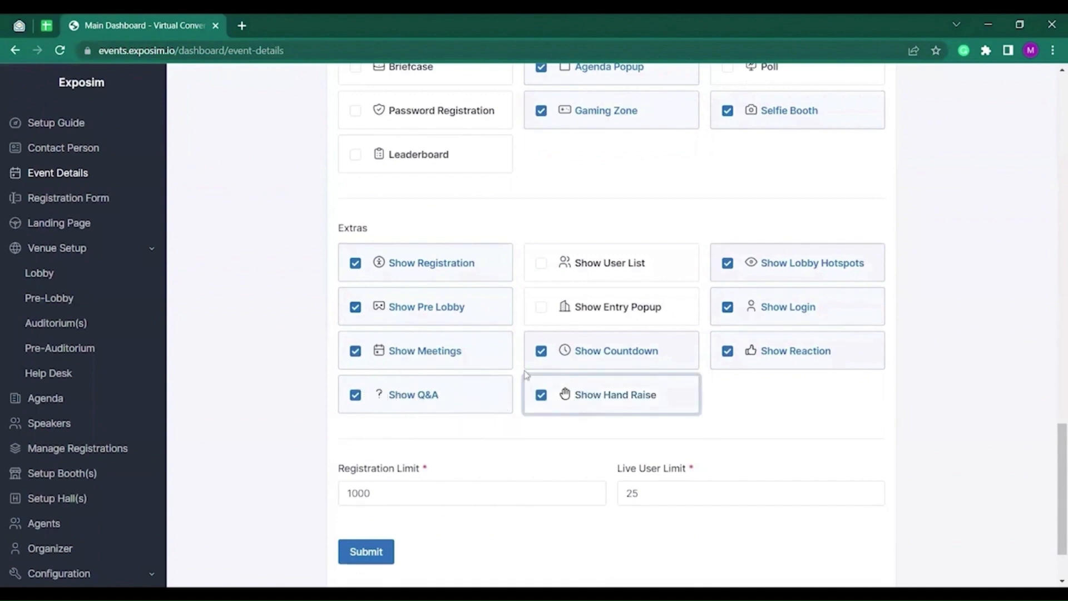
{"action": "left_click", "coordinate": [361, 552]}
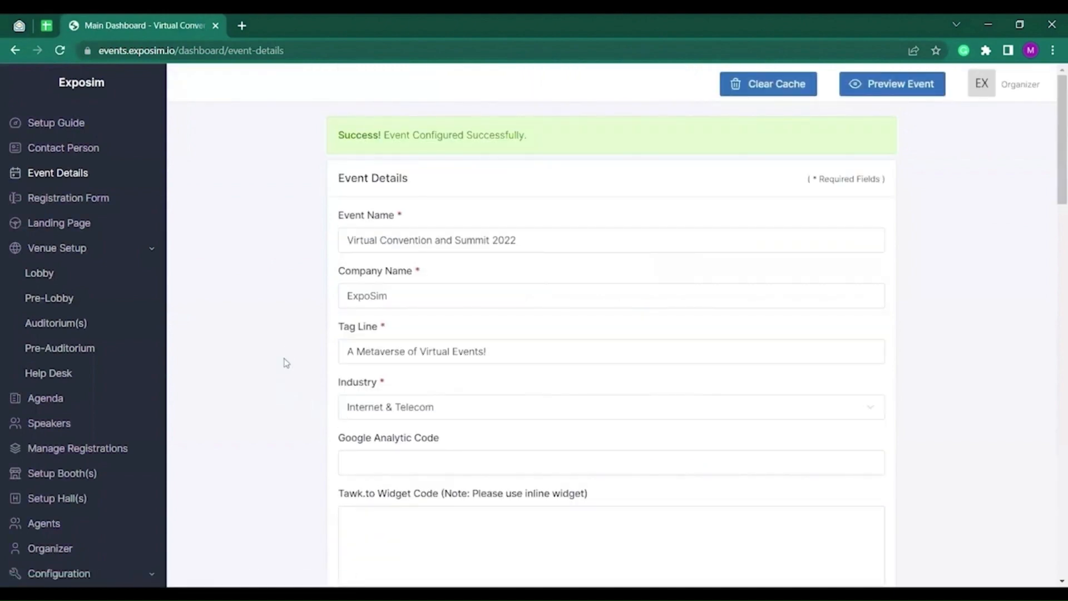
Add a Country field of type Text to the registration form.
{"action": "left_click", "coordinate": [108, 208]}
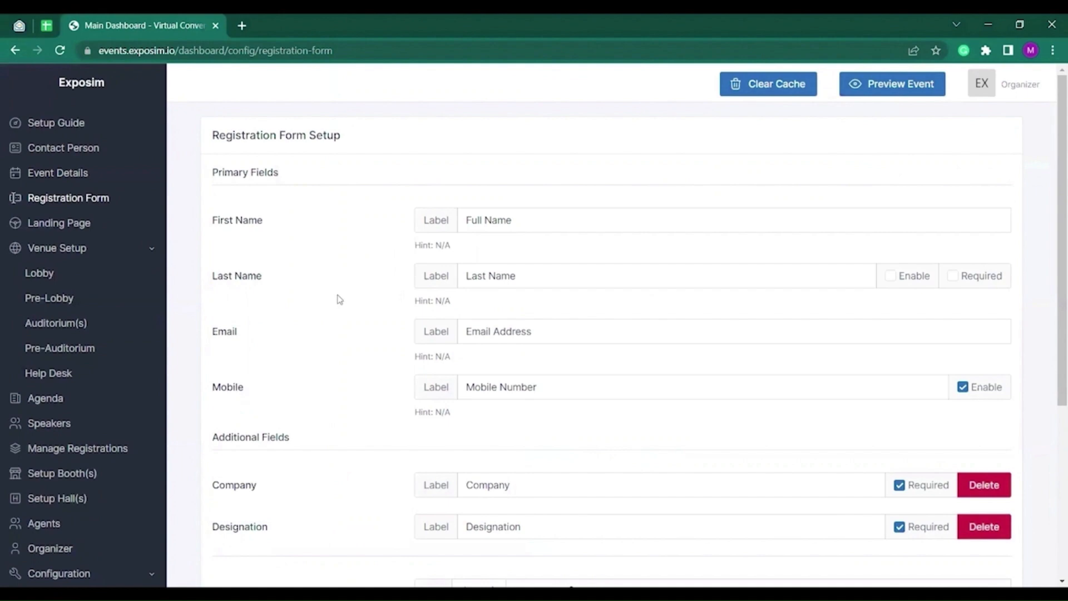
{"action": "scroll", "coordinate": [267, 254], "scroll_direction": "down", "scroll_amount": 1}
{"action": "scroll", "coordinate": [273, 254], "scroll_direction": "down", "scroll_amount": 1}
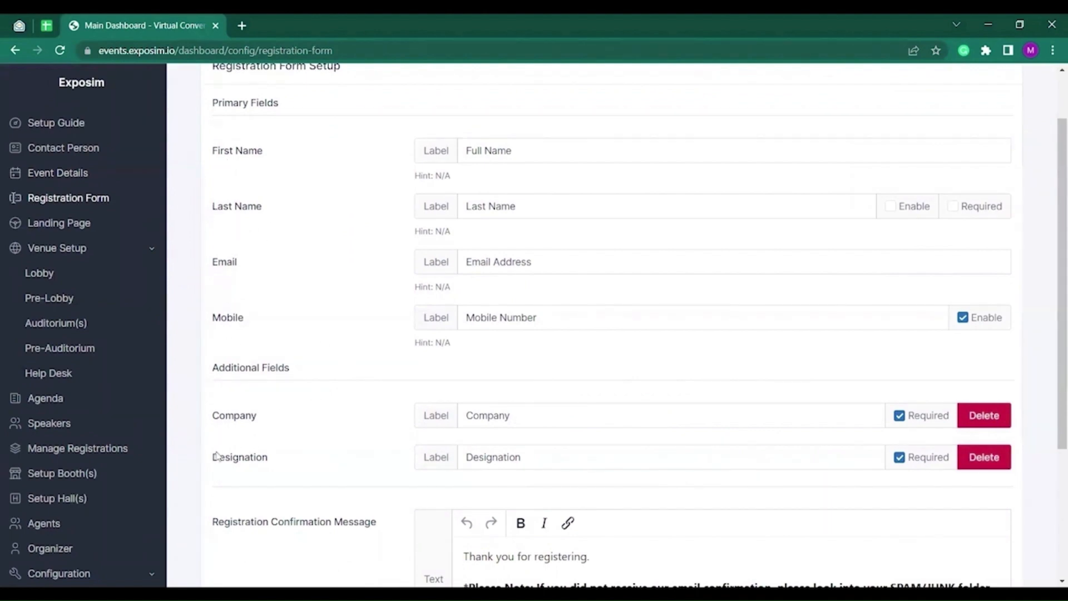
{"action": "scroll", "coordinate": [423, 471], "scroll_direction": "down", "scroll_amount": 4}
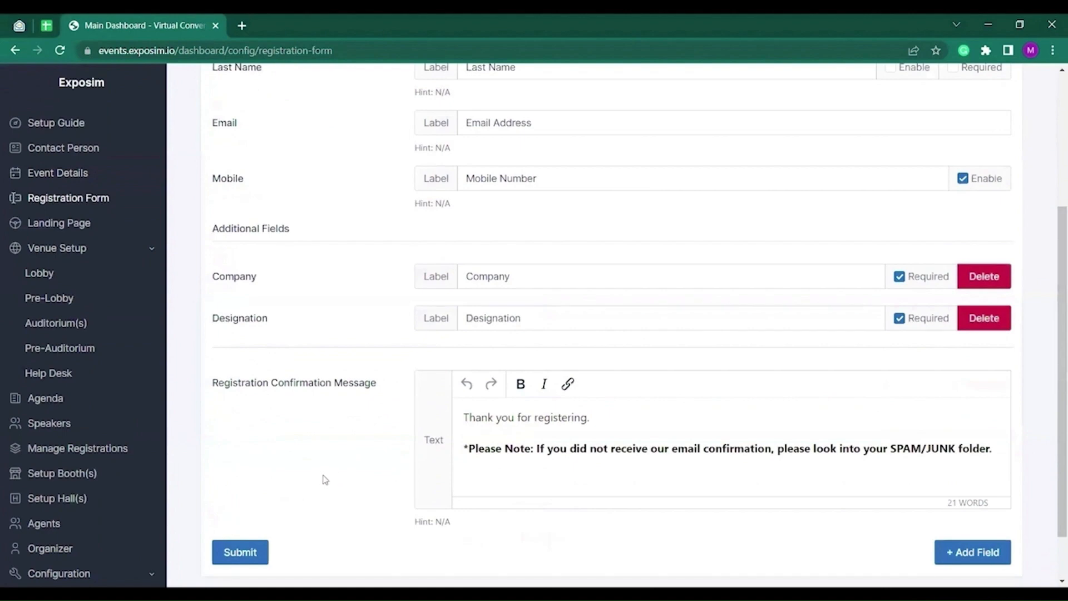
{"action": "left_click", "coordinate": [969, 551]}
{"action": "left_click", "coordinate": [387, 298]}
{"action": "type", "text": "Counry"}
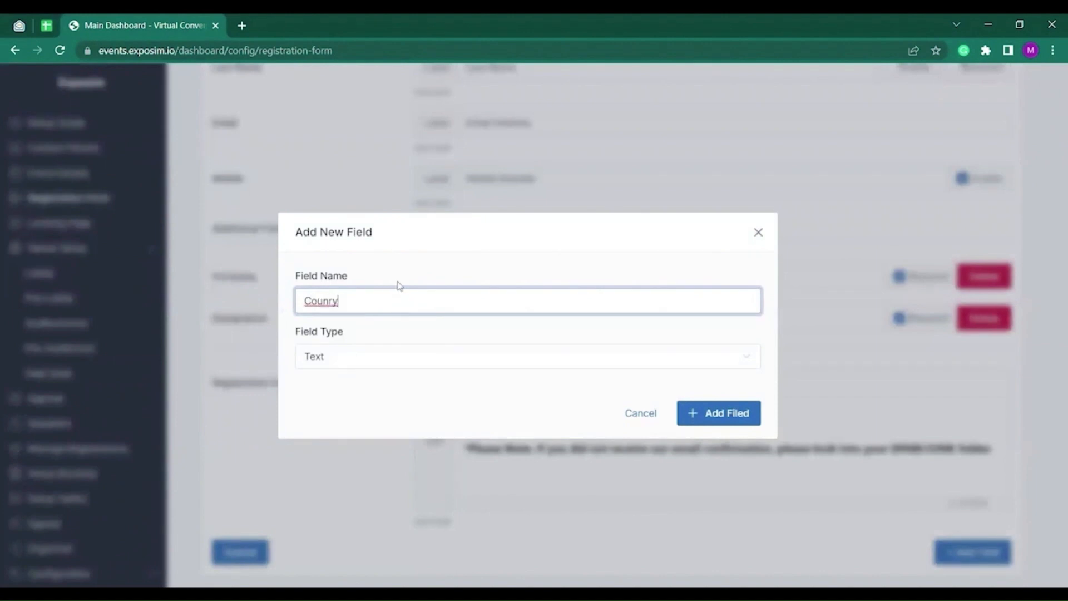
{"action": "key", "text": "BackSpace"}
{"action": "key", "text": "BackSpace"}
{"action": "left_click", "coordinate": [383, 356]}
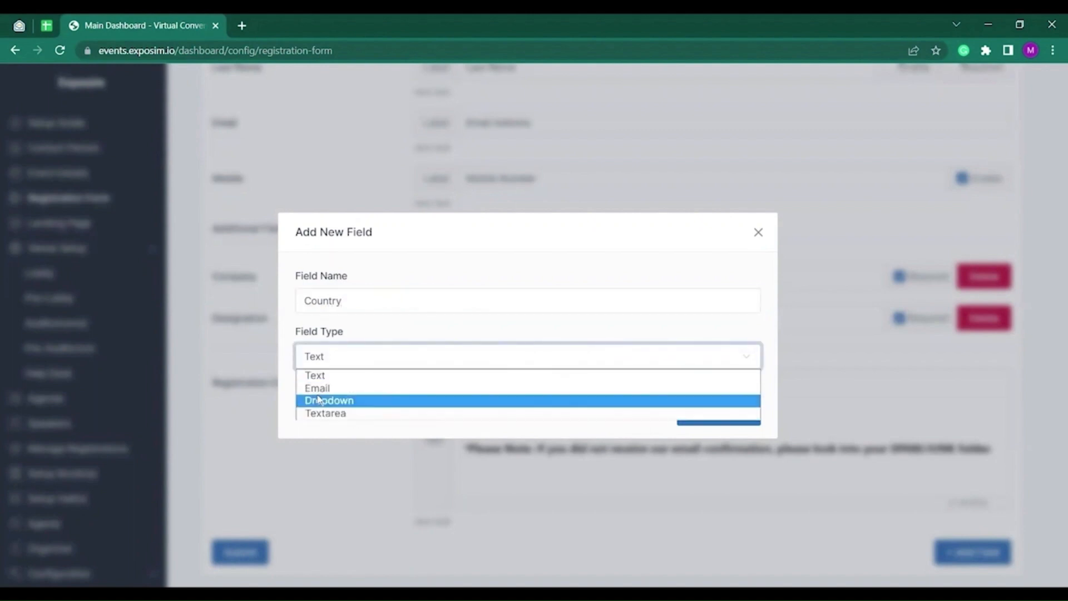
{"action": "left_click", "coordinate": [364, 378]}
{"action": "left_click", "coordinate": [704, 412]}
Make Country required, delete the Designation field, and save the form.
{"action": "scroll", "coordinate": [374, 431], "scroll_direction": "down", "scroll_amount": 2}
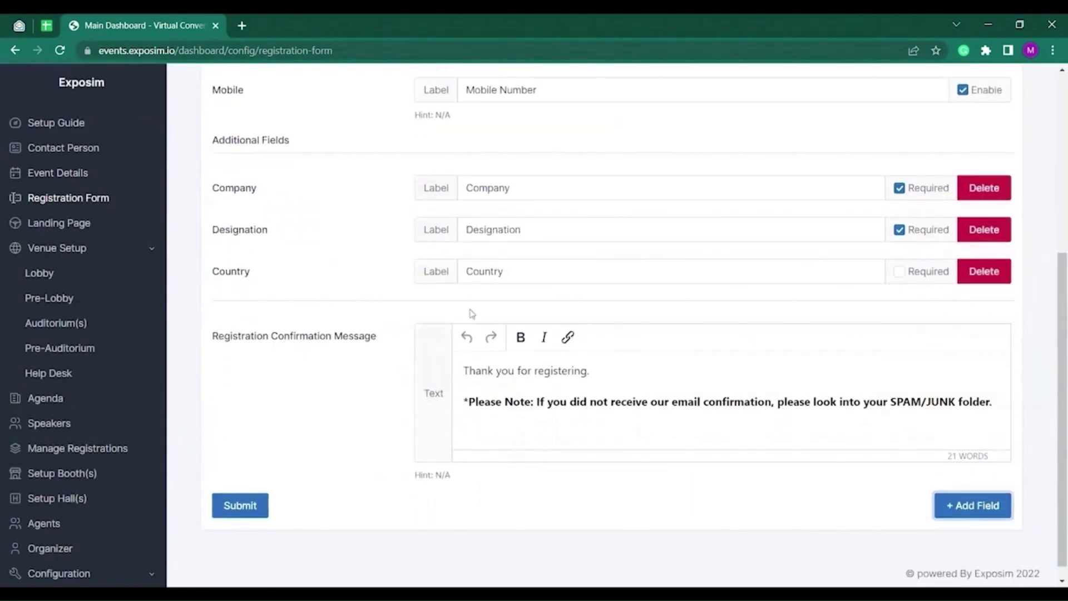
{"action": "scroll", "coordinate": [445, 306], "scroll_direction": "up", "scroll_amount": 1}
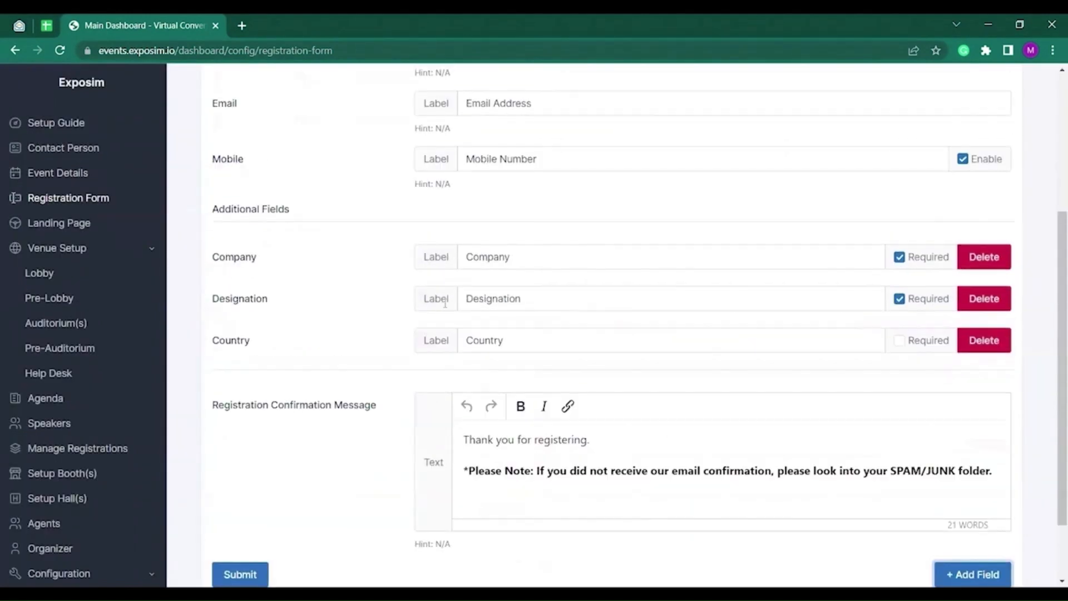
{"action": "left_click", "coordinate": [899, 341]}
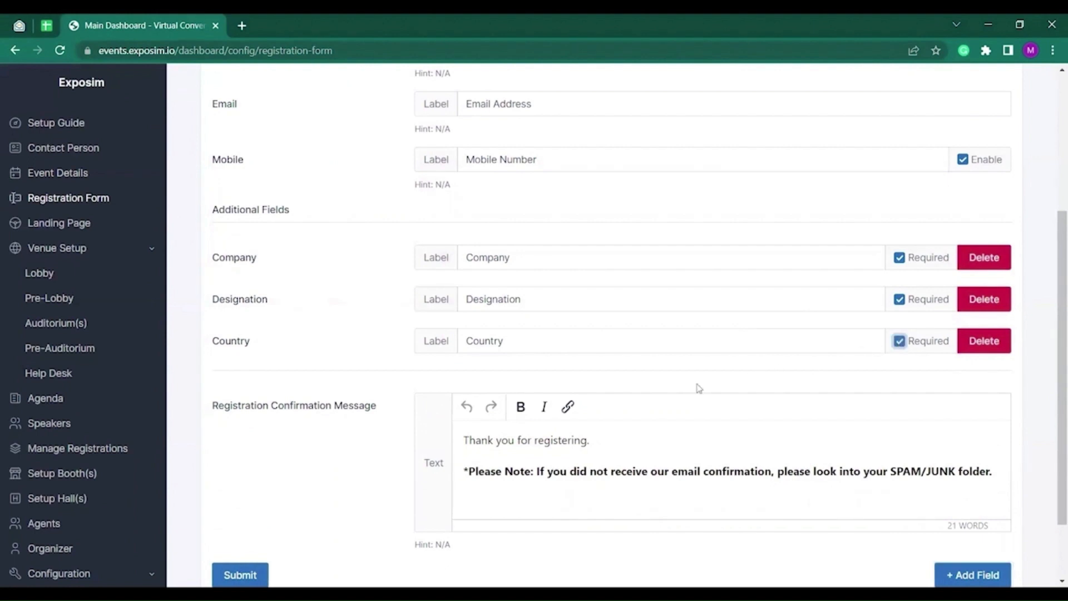
{"action": "left_click", "coordinate": [983, 300]}
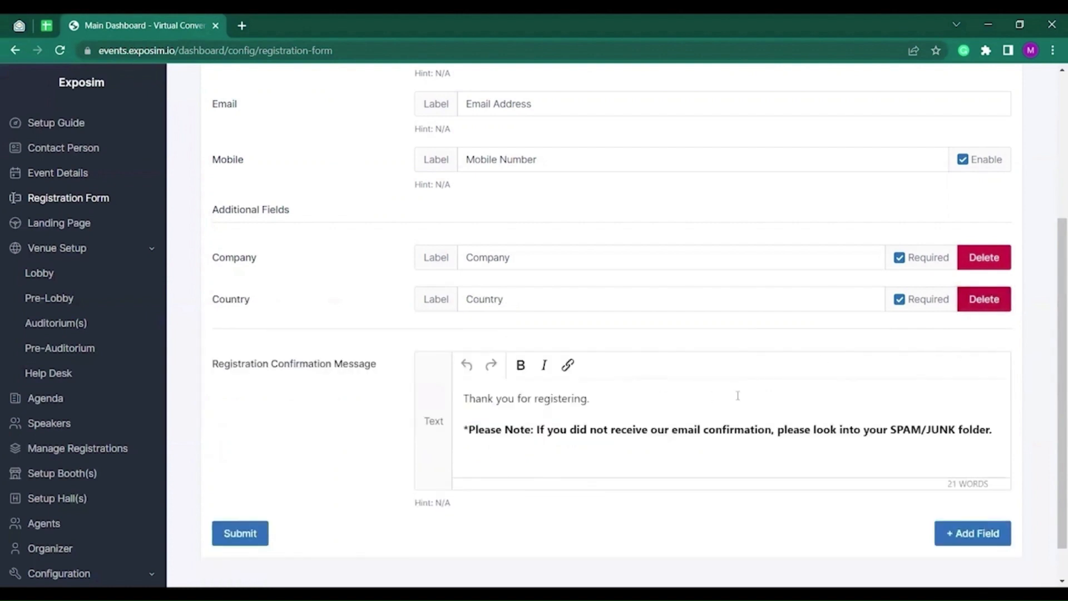
{"action": "left_click", "coordinate": [242, 537]}
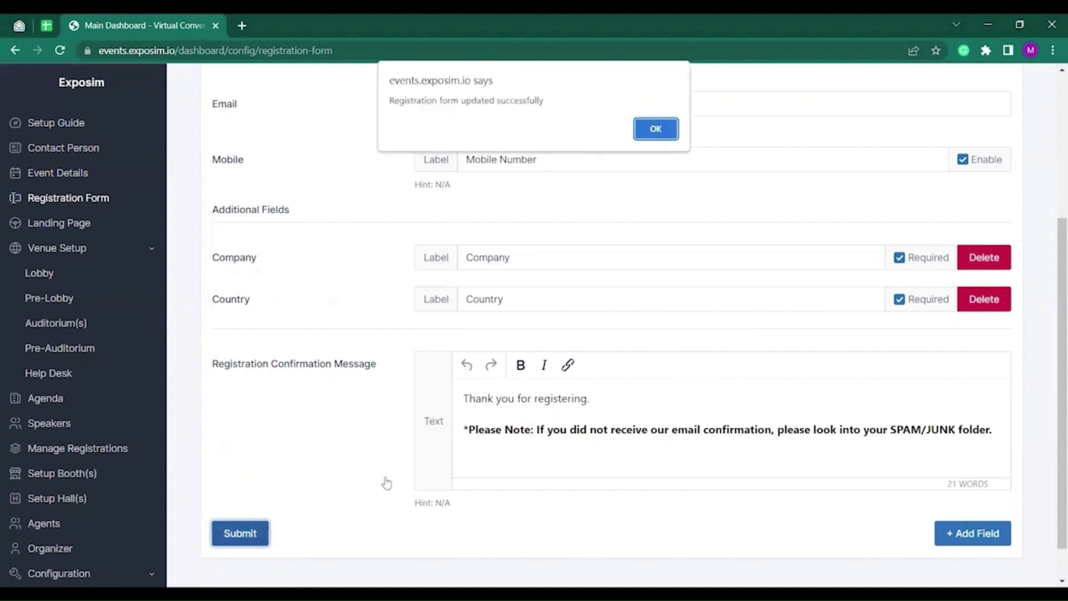
{"action": "left_click", "coordinate": [652, 130]}
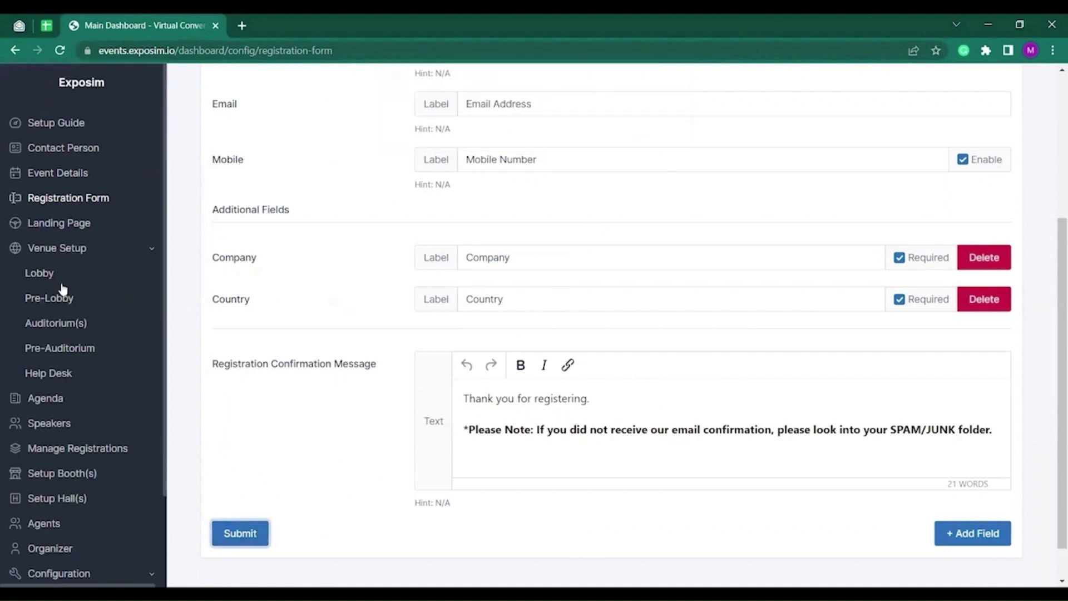
Bring up the landing page's Other Pages settings and look through their sections.
{"action": "left_click", "coordinate": [78, 224]}
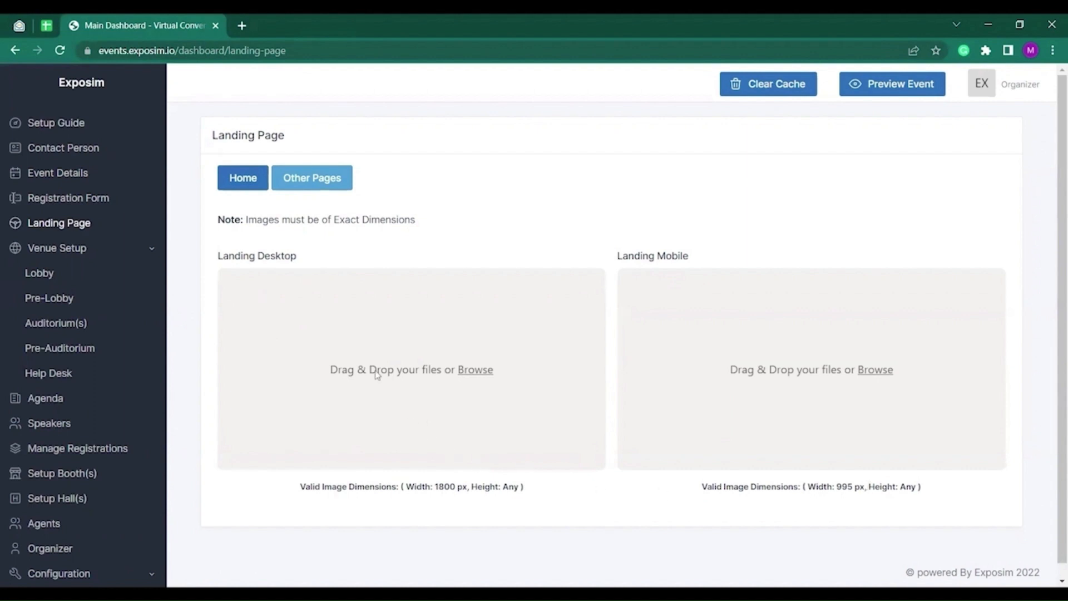
{"action": "left_click", "coordinate": [306, 188]}
{"action": "scroll", "coordinate": [370, 386], "scroll_direction": "down", "scroll_amount": 5}
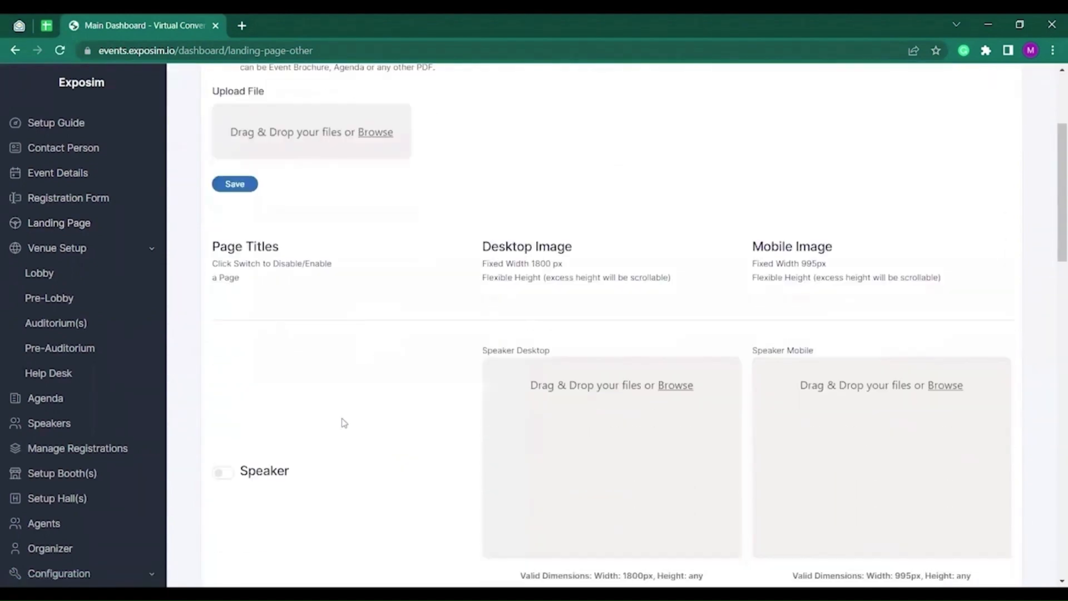
{"action": "scroll", "coordinate": [240, 395], "scroll_direction": "down", "scroll_amount": 6}
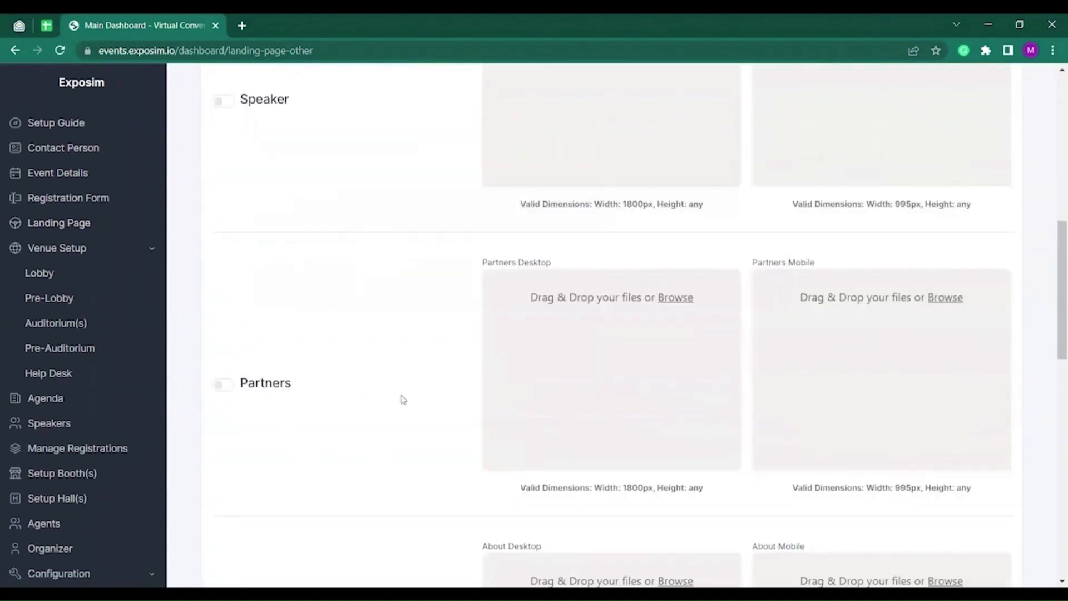
{"action": "scroll", "coordinate": [403, 401], "scroll_direction": "down", "scroll_amount": 4}
{"action": "scroll", "coordinate": [284, 445], "scroll_direction": "down", "scroll_amount": 6}
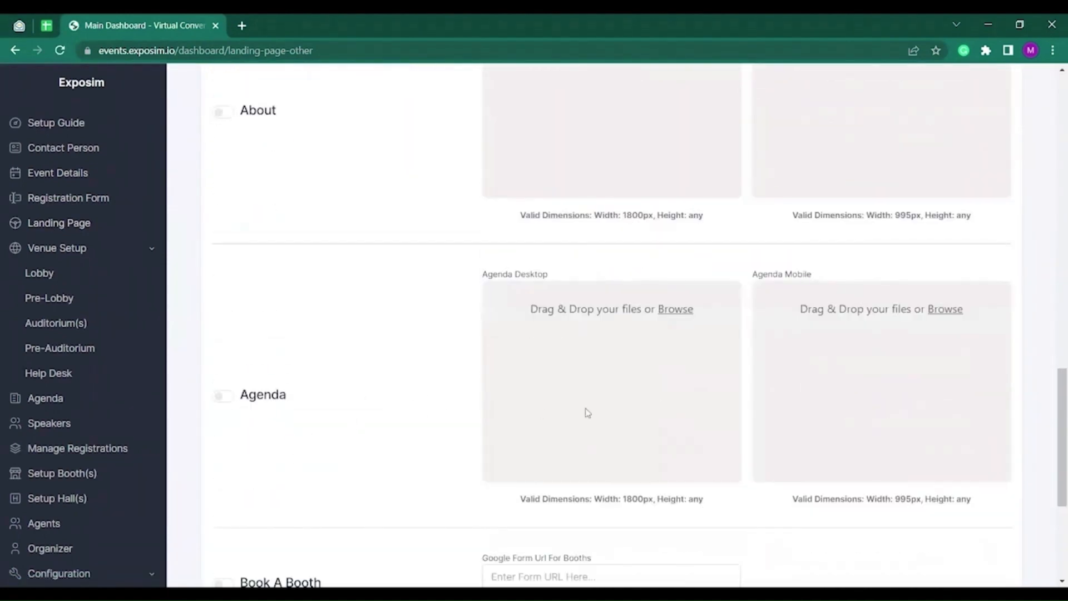
{"action": "scroll", "coordinate": [461, 430], "scroll_direction": "down", "scroll_amount": 3}
{"action": "scroll", "coordinate": [461, 430], "scroll_direction": "down", "scroll_amount": 2}
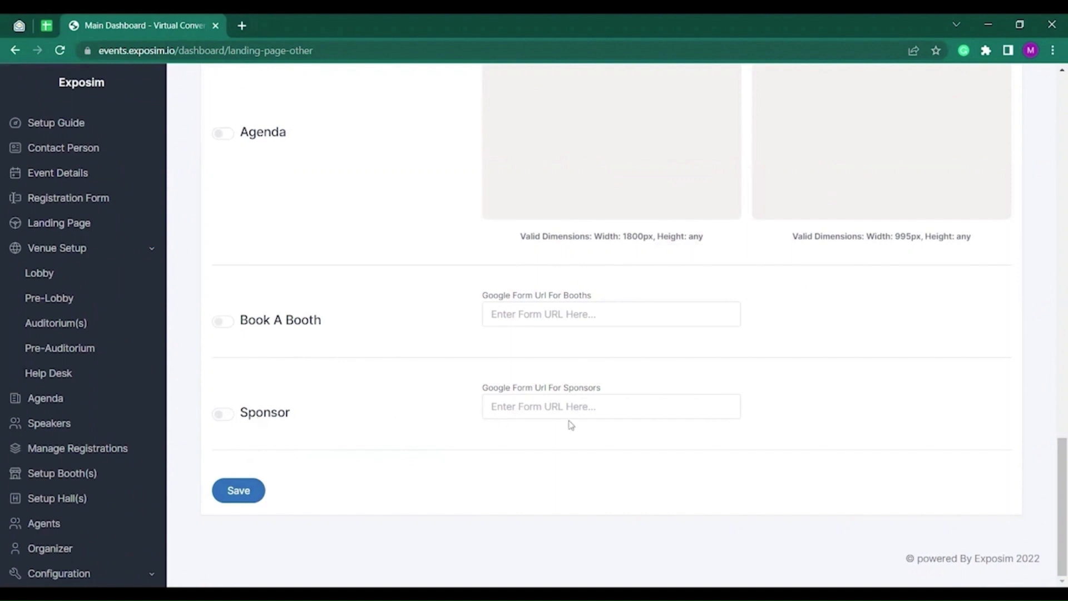
{"action": "scroll", "coordinate": [517, 408], "scroll_direction": "up", "scroll_amount": 5}
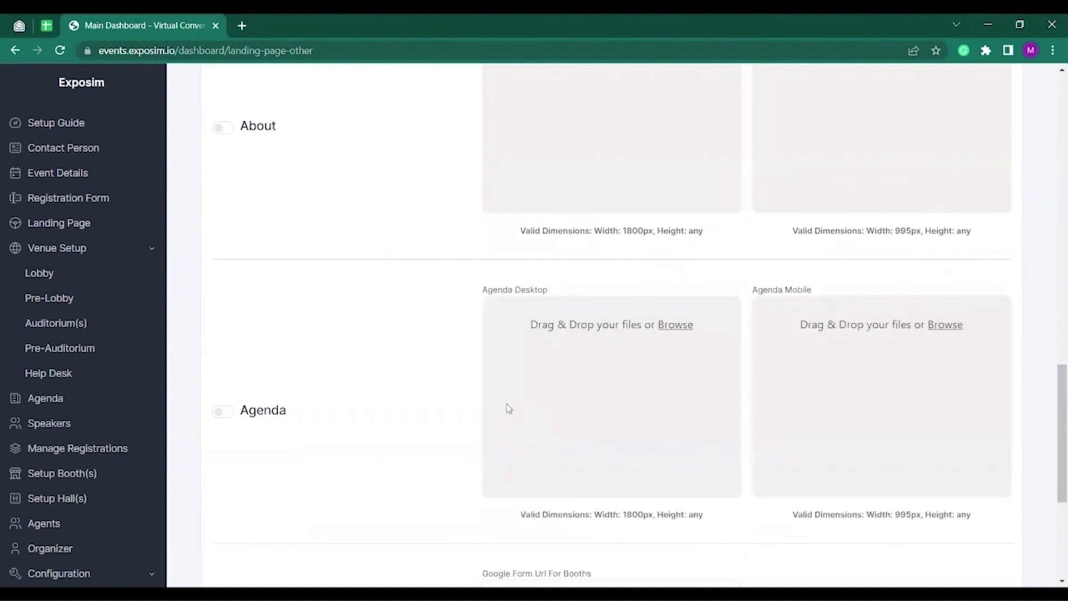
{"action": "scroll", "coordinate": [508, 409], "scroll_direction": "up", "scroll_amount": 5}
Switch the About page on and then back off, leaving it disabled.
{"action": "left_click", "coordinate": [224, 407]}
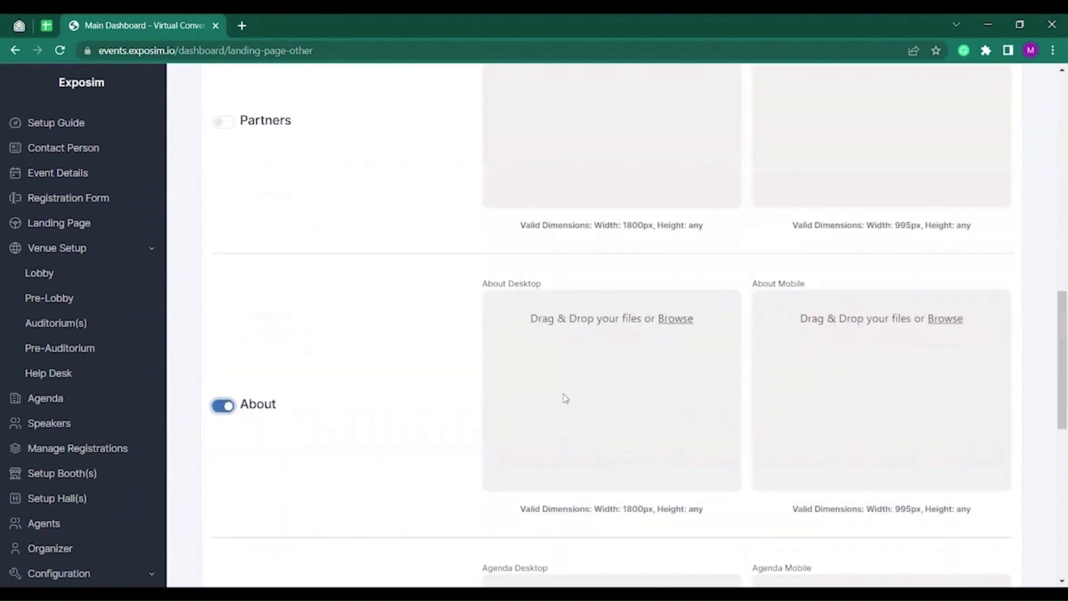
{"action": "left_click", "coordinate": [222, 406]}
{"action": "scroll", "coordinate": [239, 409], "scroll_direction": "down", "scroll_amount": 9}
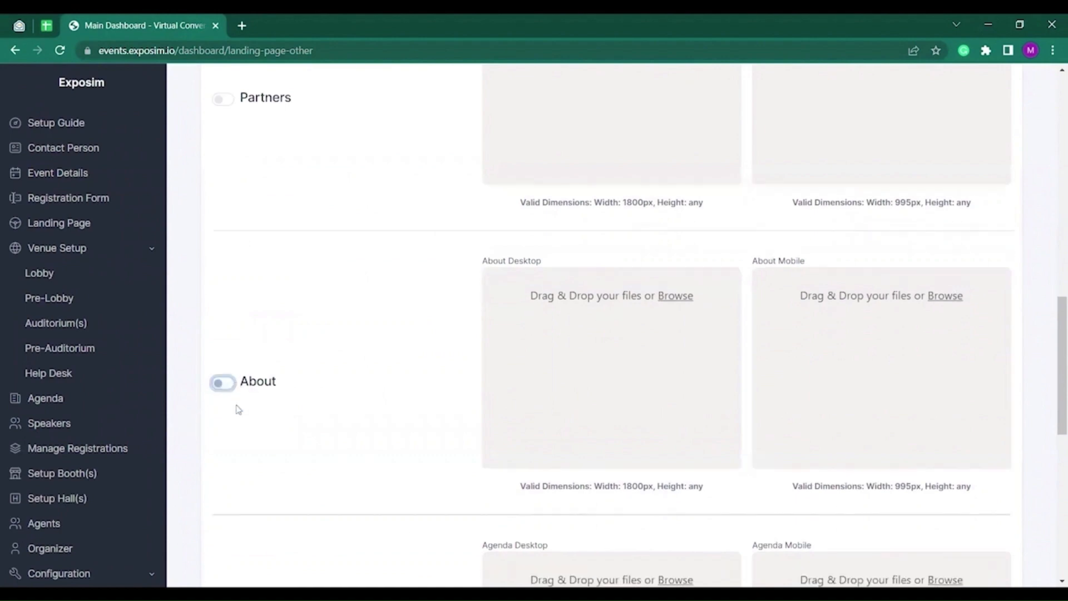
{"action": "scroll", "coordinate": [259, 408], "scroll_direction": "up", "scroll_amount": 11}
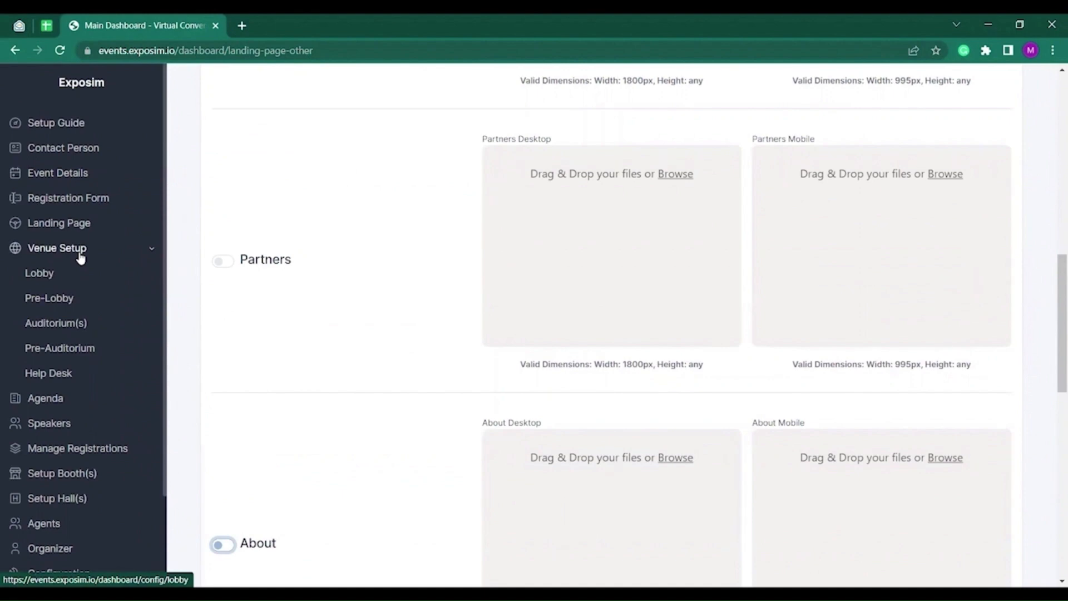
{"action": "left_click", "coordinate": [50, 279]}
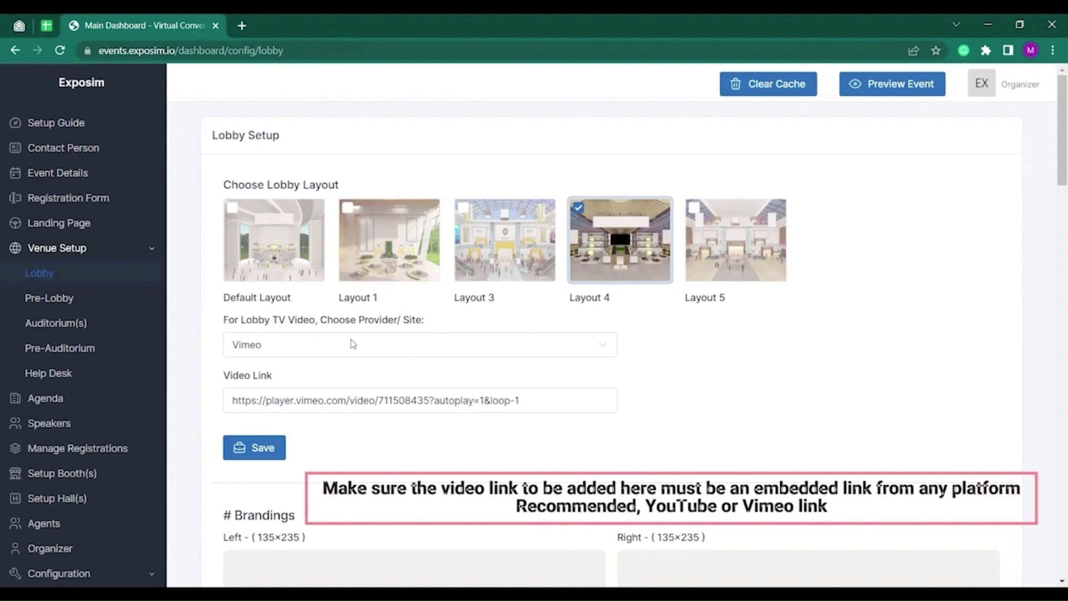
Keep Vimeo as the lobby video provider and save the Layout 4 lobby configuration.
{"action": "left_click", "coordinate": [353, 344]}
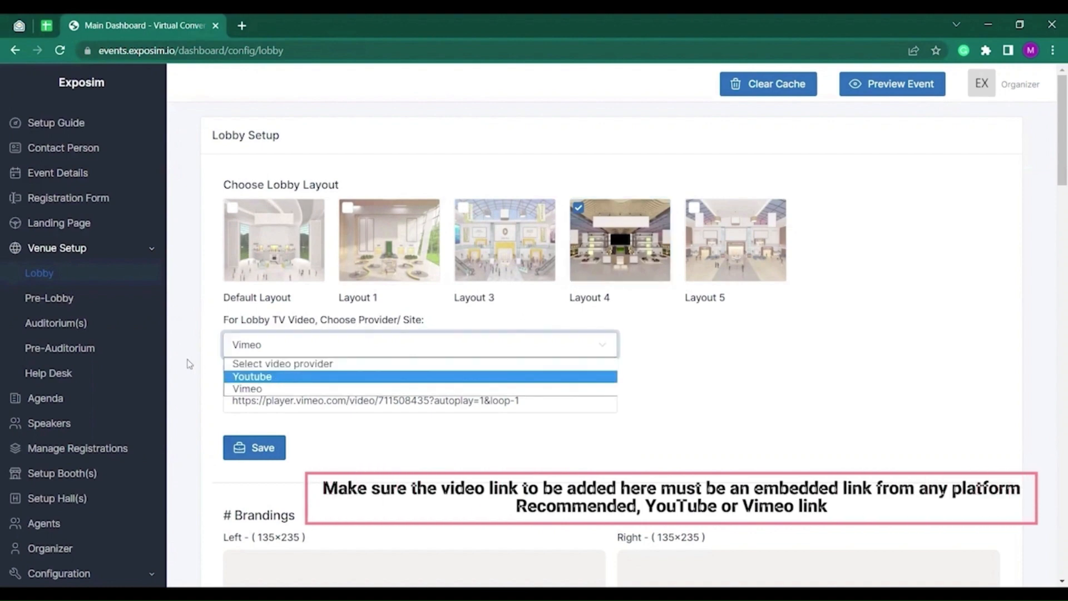
{"action": "left_click", "coordinate": [189, 364]}
{"action": "left_click", "coordinate": [257, 448]}
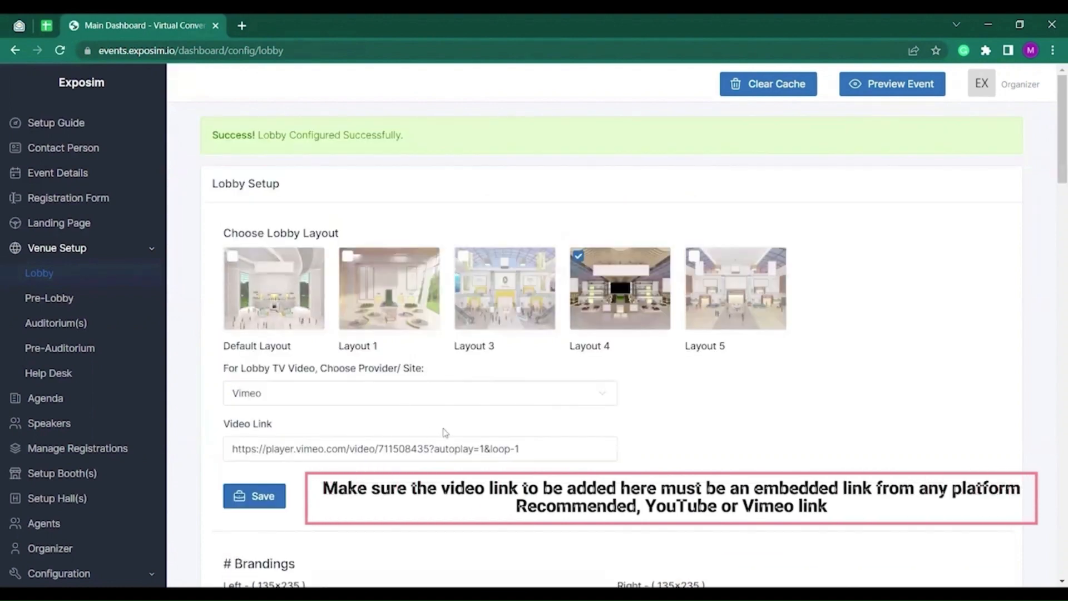
{"action": "scroll", "coordinate": [446, 433], "scroll_direction": "down", "scroll_amount": 5}
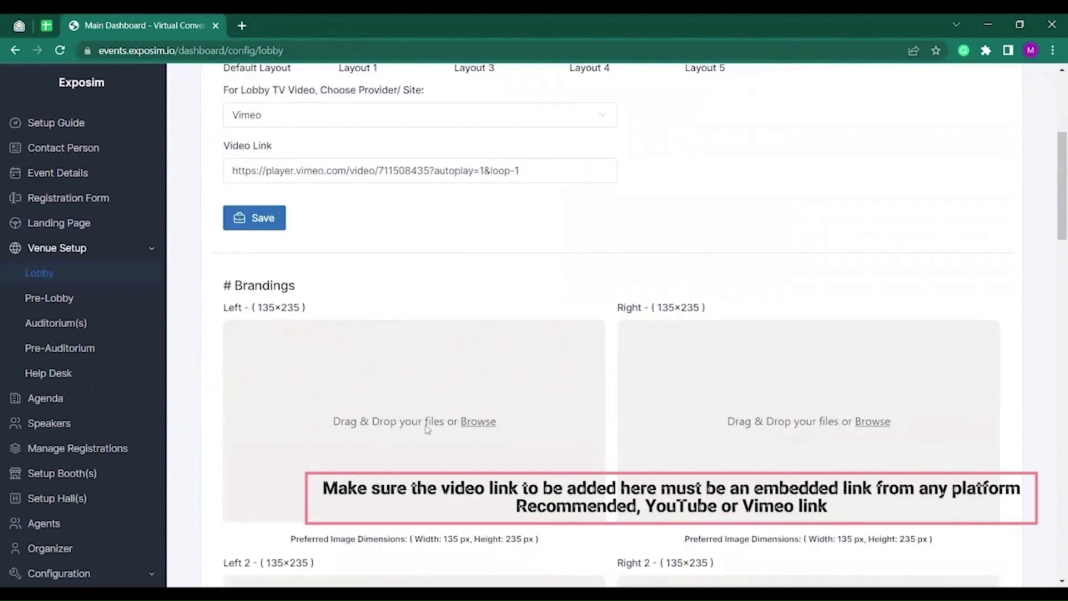
{"action": "scroll", "coordinate": [640, 341], "scroll_direction": "down", "scroll_amount": 6}
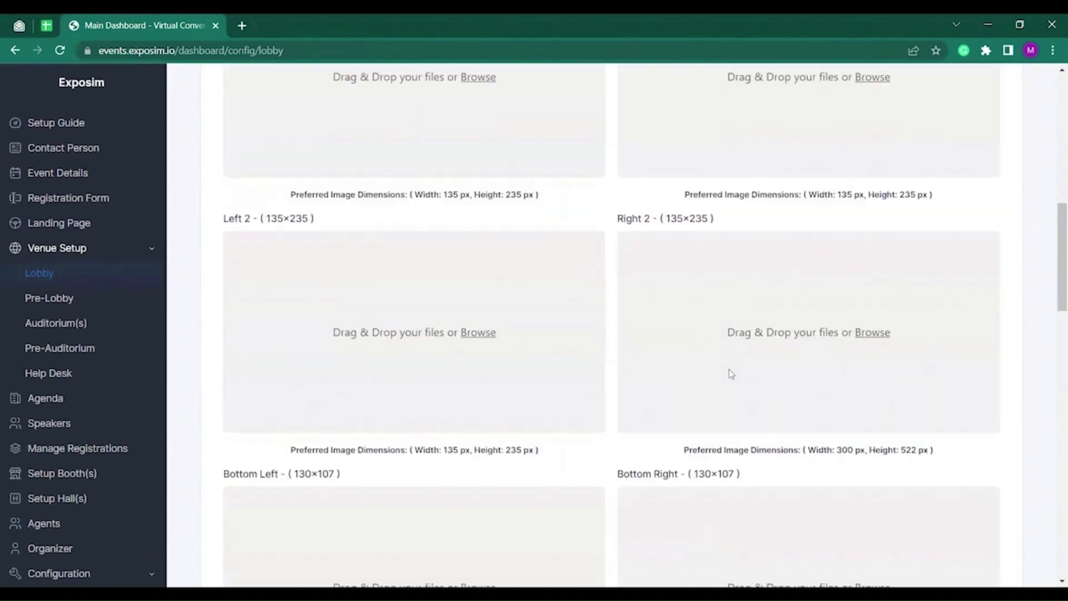
{"action": "scroll", "coordinate": [731, 373], "scroll_direction": "down", "scroll_amount": 11}
{"action": "scroll", "coordinate": [574, 437], "scroll_direction": "up", "scroll_amount": 9}
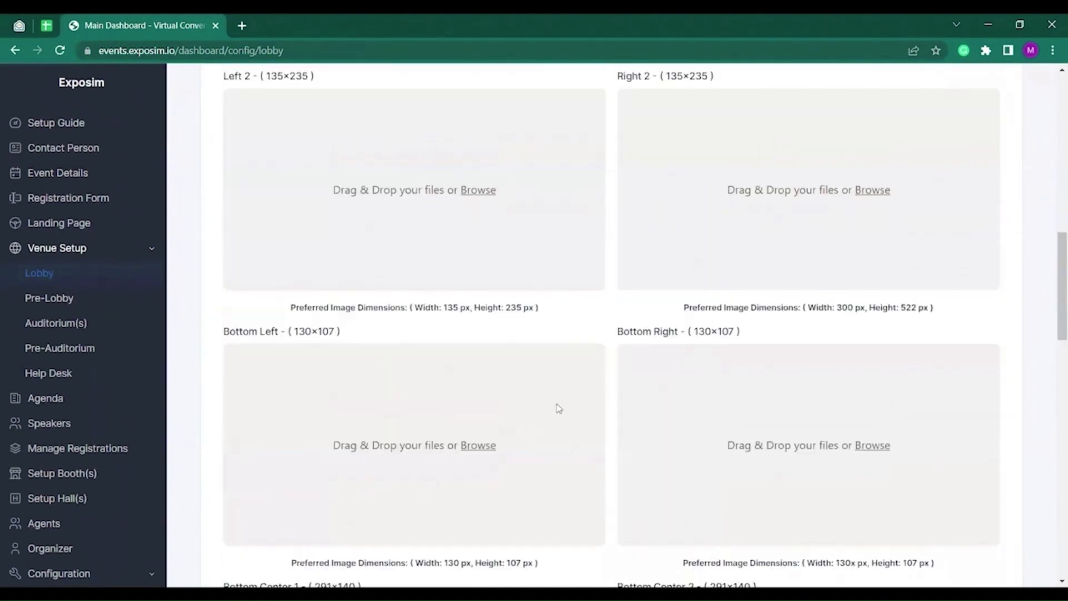
{"action": "scroll", "coordinate": [559, 408], "scroll_direction": "up", "scroll_amount": 11}
{"action": "scroll", "coordinate": [334, 445], "scroll_direction": "down", "scroll_amount": 4}
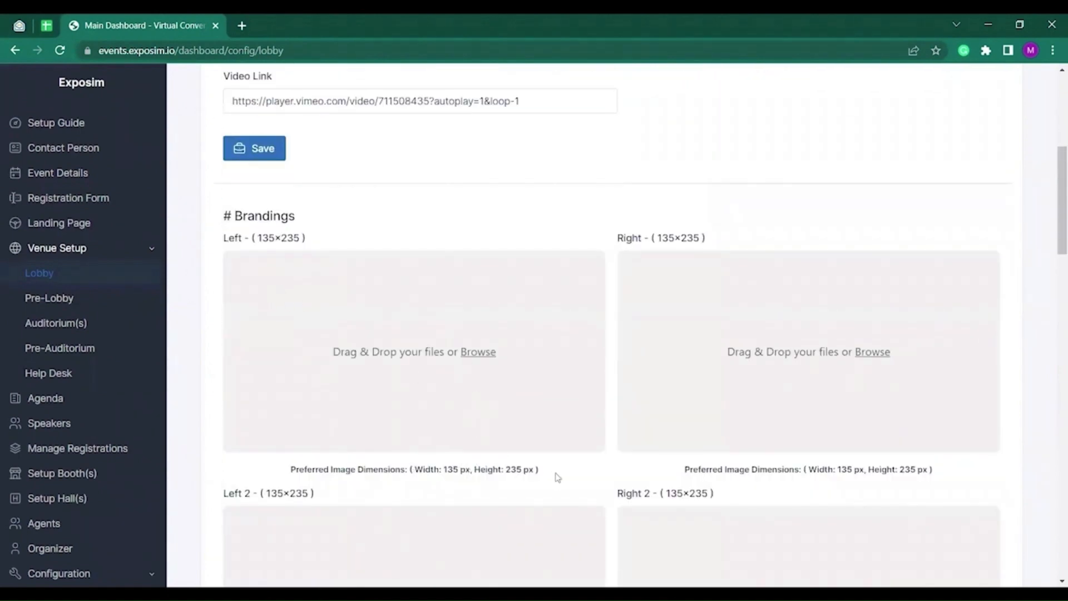
Upload the 'Brands that trusts ExpoSIM' image into the Left and Right branding slots.
{"action": "left_click", "coordinate": [438, 359]}
{"action": "left_click", "coordinate": [386, 136]}
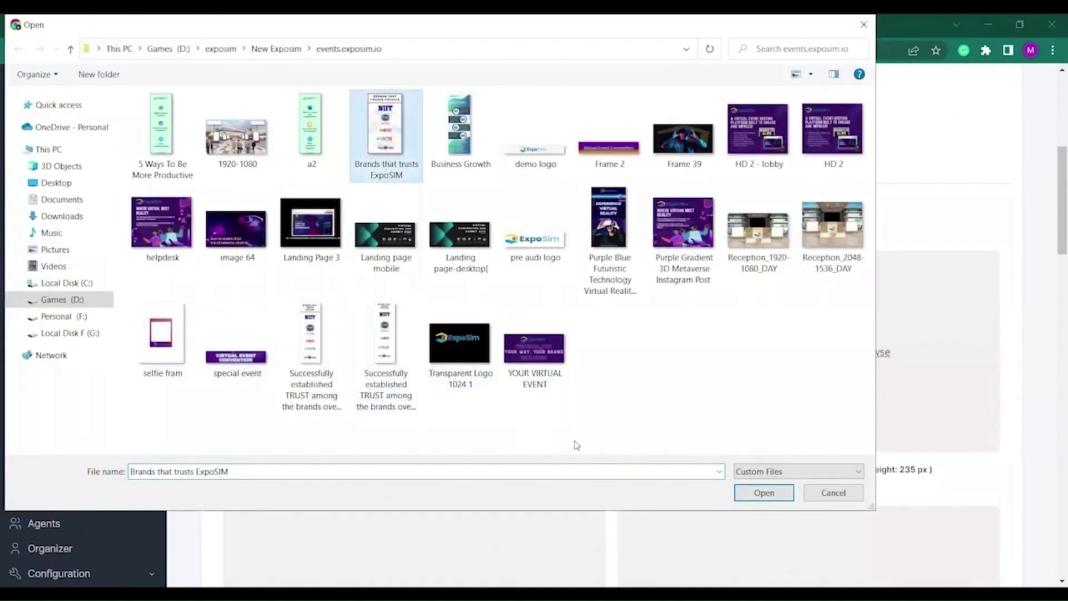
{"action": "left_click", "coordinate": [765, 498]}
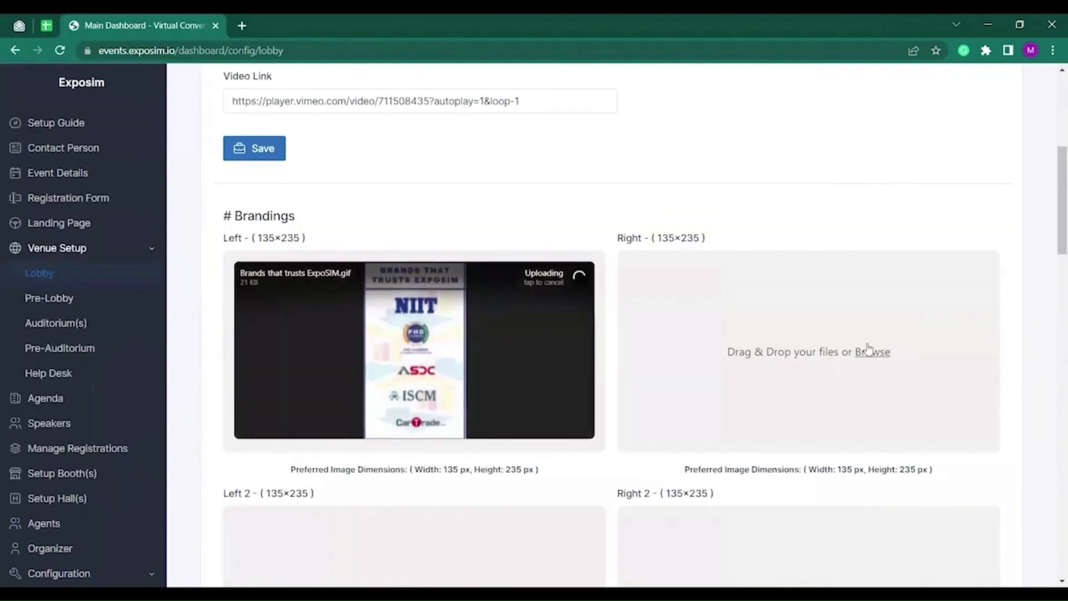
{"action": "left_click", "coordinate": [872, 350]}
{"action": "left_click", "coordinate": [361, 135]}
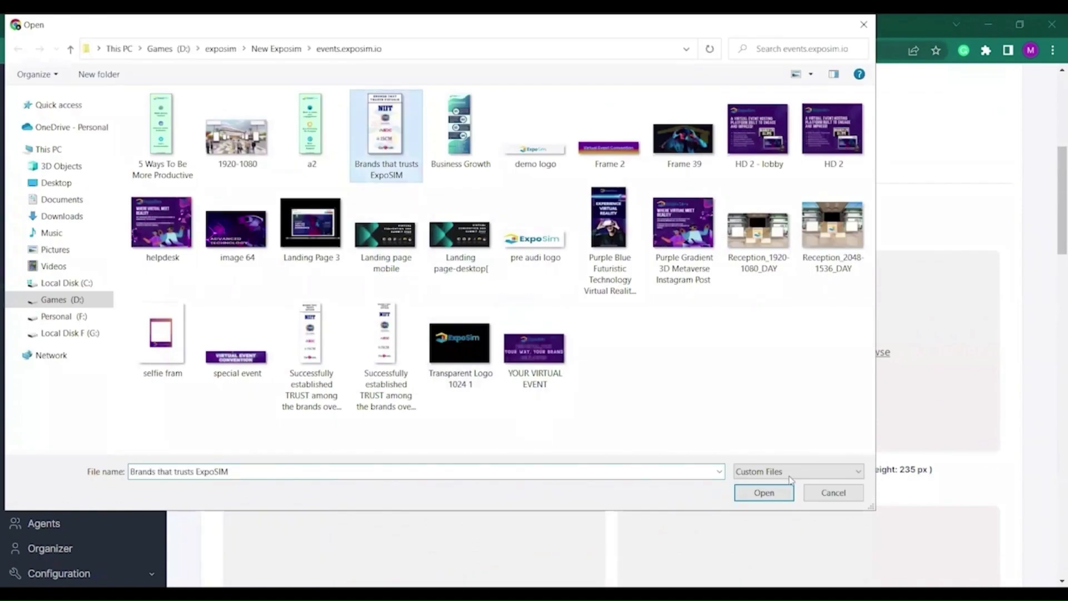
{"action": "left_click", "coordinate": [764, 493]}
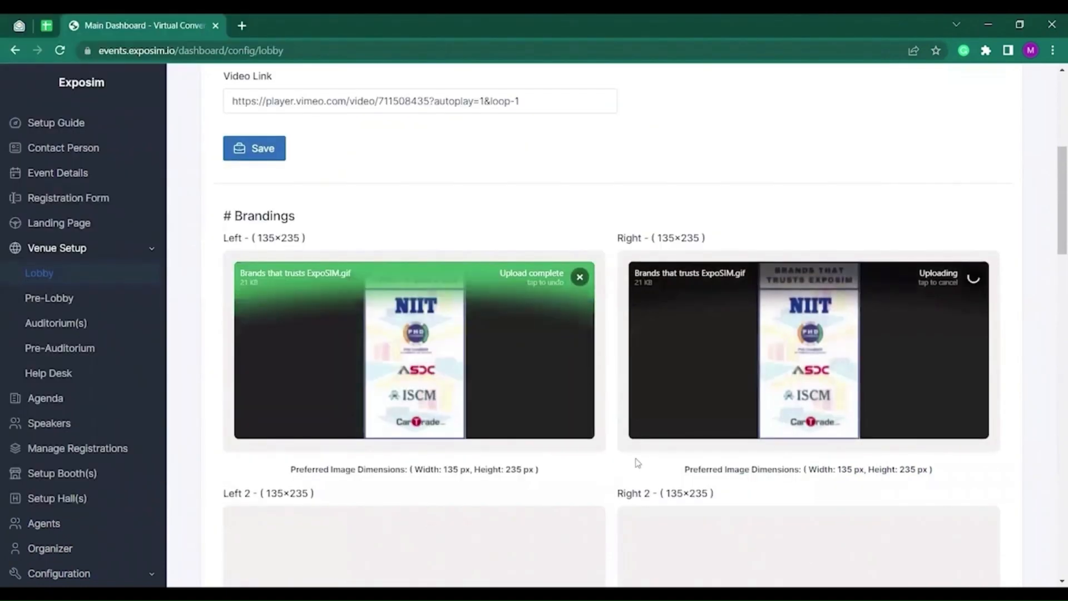
Upload the Purple Blue Futuristic Technology VR banner into the Left 2 and Right 2 slots.
{"action": "scroll", "coordinate": [527, 436], "scroll_direction": "down", "scroll_amount": 3}
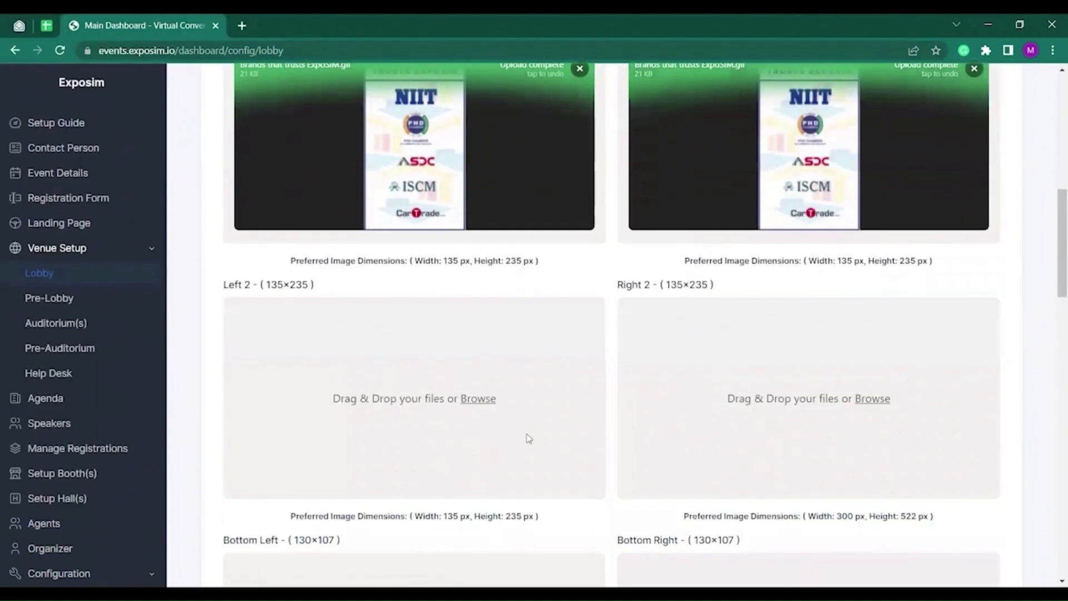
{"action": "left_click", "coordinate": [472, 414]}
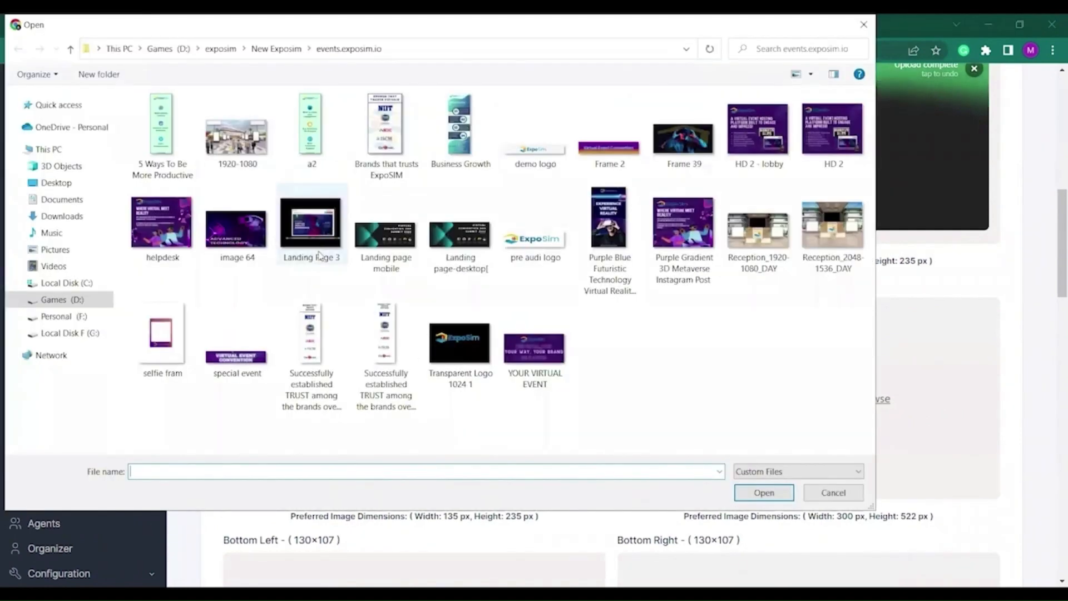
{"action": "left_click", "coordinate": [636, 228]}
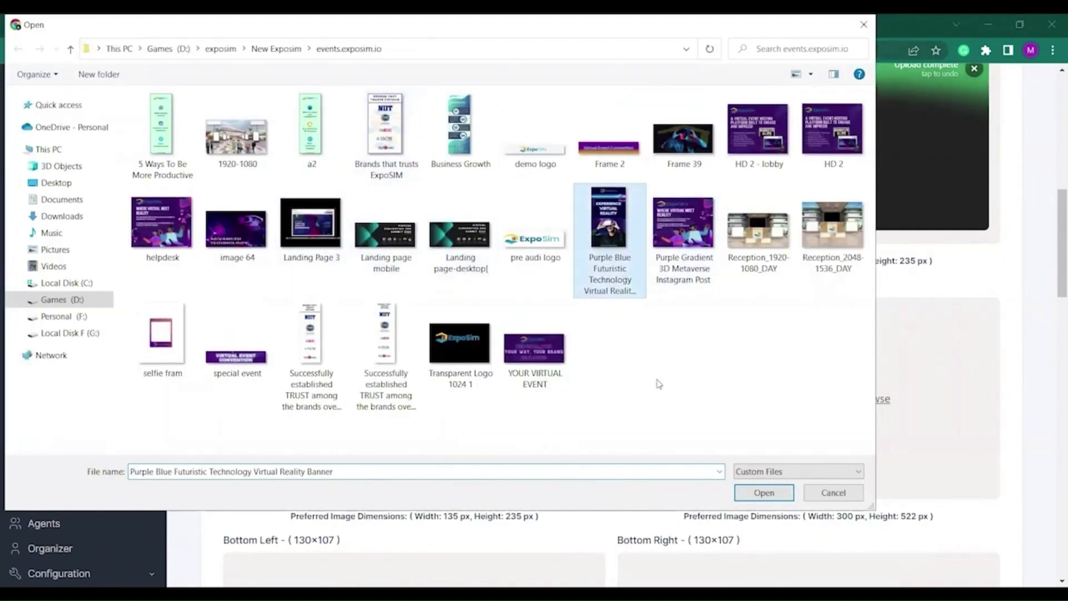
{"action": "left_click", "coordinate": [752, 495]}
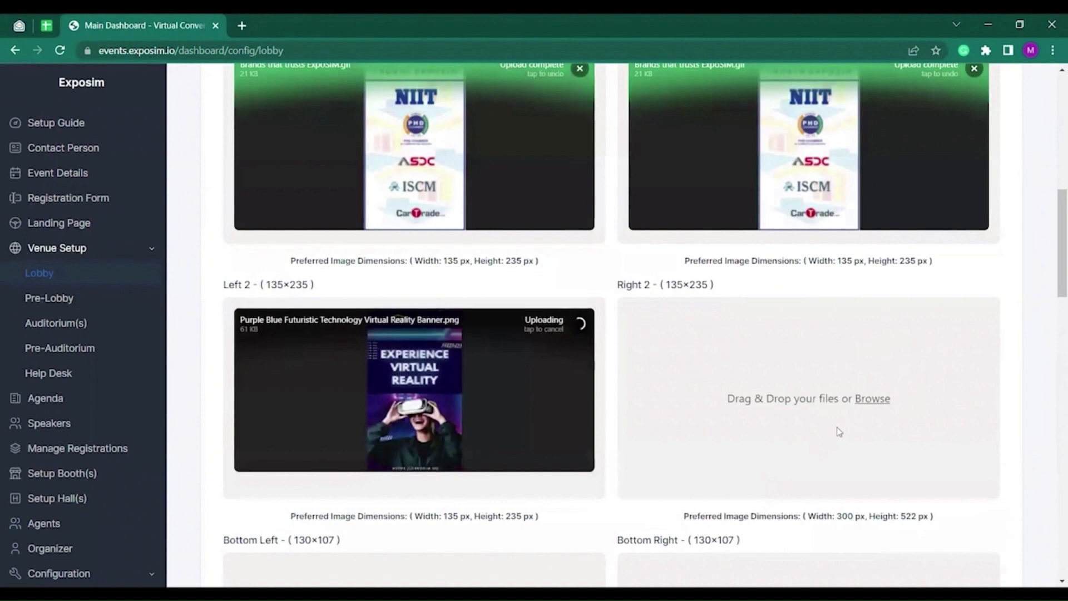
{"action": "left_click", "coordinate": [837, 432]}
{"action": "left_click", "coordinate": [619, 260]}
{"action": "left_click", "coordinate": [764, 492]}
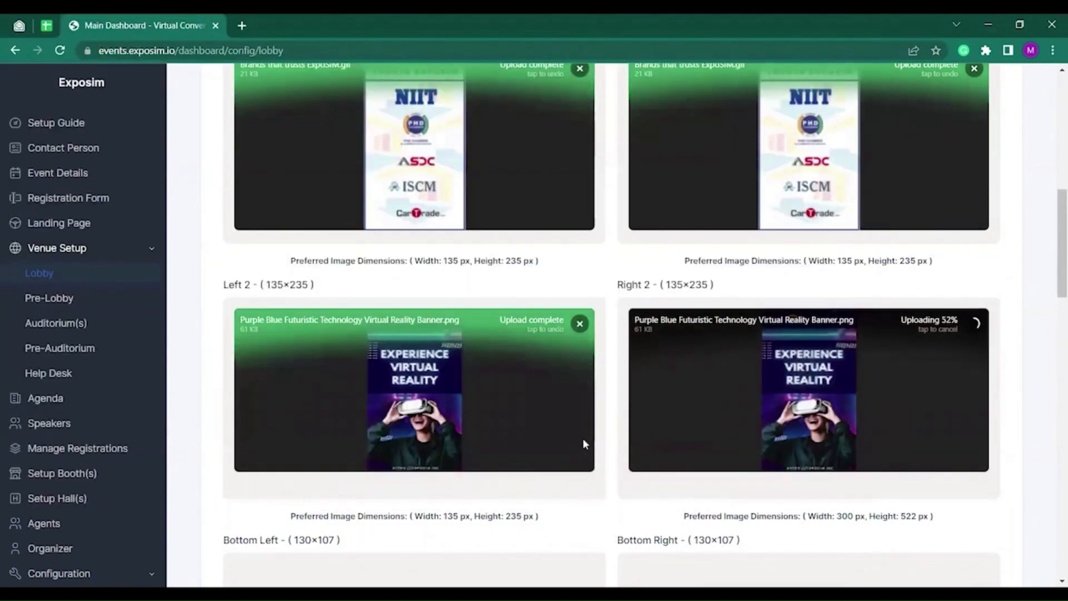
Upload HD 2 - lobby into Bottom Left and the special event banner into Top Center.
{"action": "scroll", "coordinate": [580, 405], "scroll_direction": "down", "scroll_amount": 2}
{"action": "scroll", "coordinate": [579, 405], "scroll_direction": "down", "scroll_amount": 4}
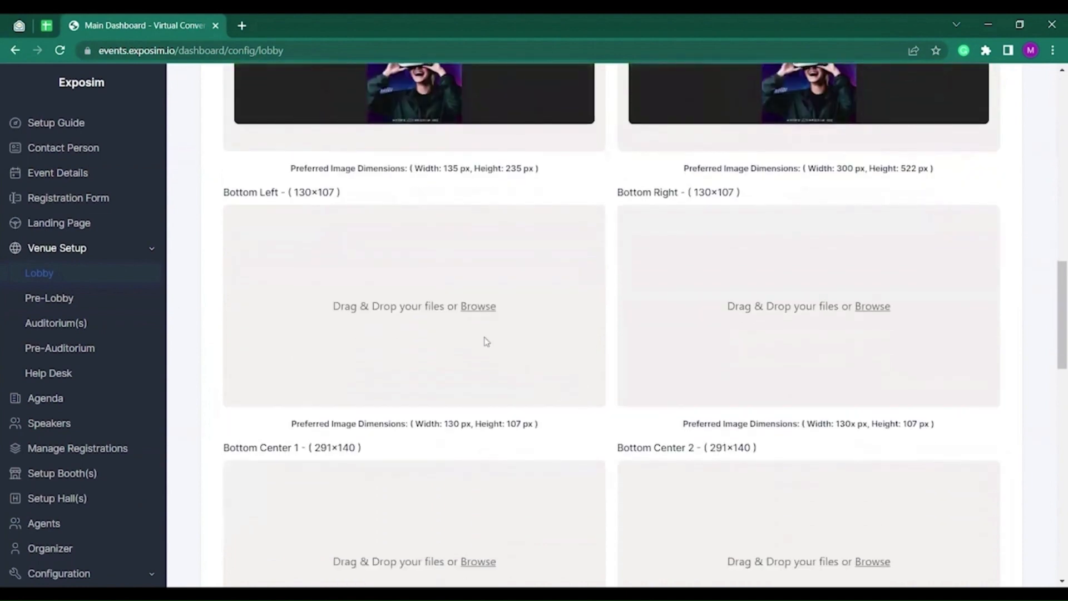
{"action": "left_click", "coordinate": [490, 352]}
{"action": "left_click", "coordinate": [161, 223]}
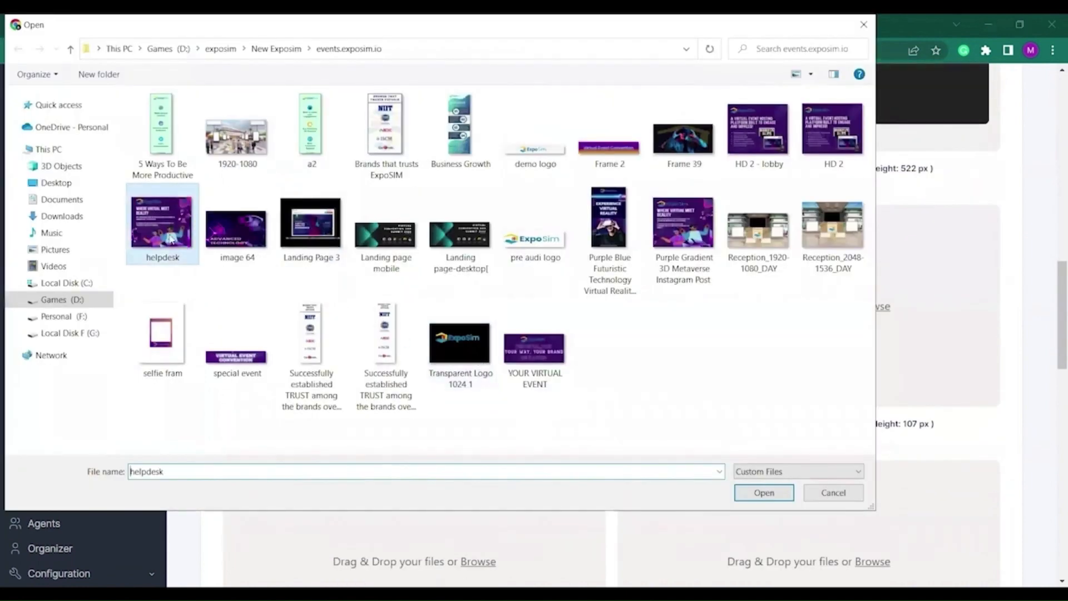
{"action": "left_click", "coordinate": [758, 130]}
{"action": "left_click", "coordinate": [765, 493]}
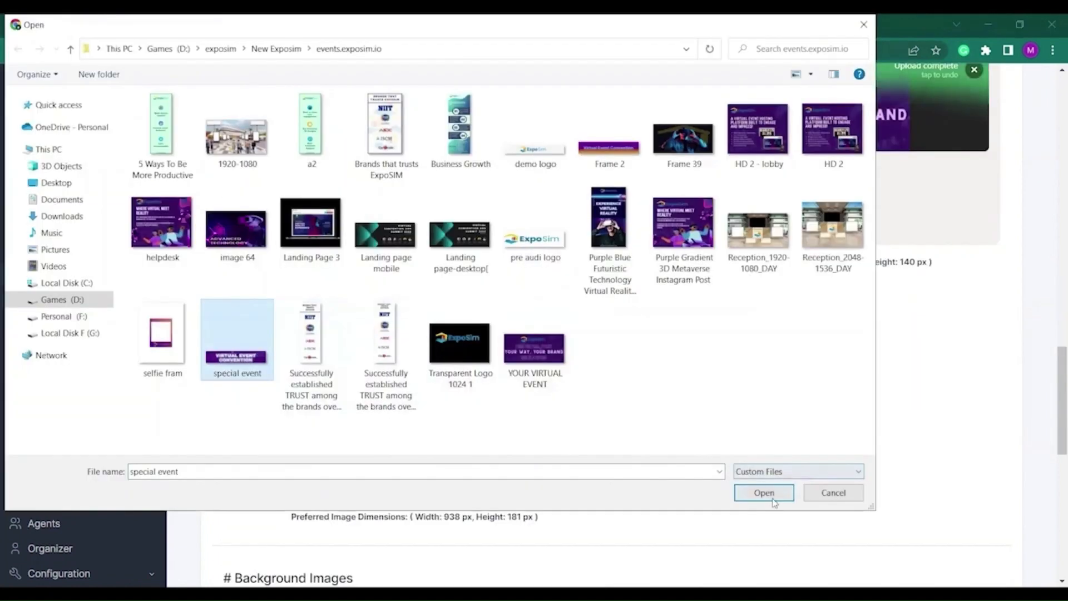
{"action": "left_click", "coordinate": [772, 499]}
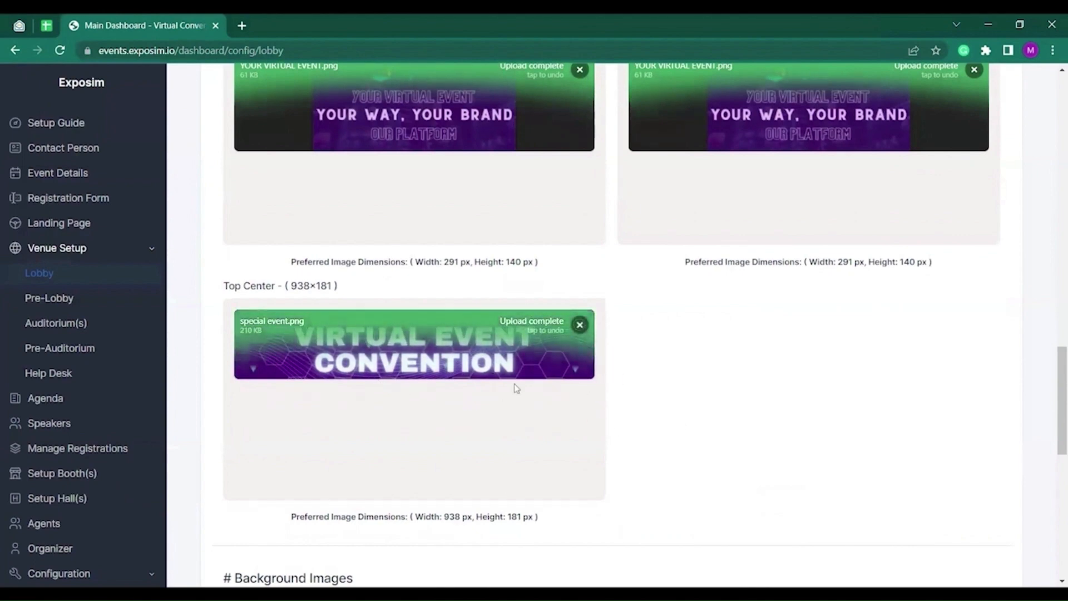
{"action": "scroll", "coordinate": [687, 389], "scroll_direction": "up", "scroll_amount": 8}
{"action": "scroll", "coordinate": [689, 393], "scroll_direction": "up", "scroll_amount": 10}
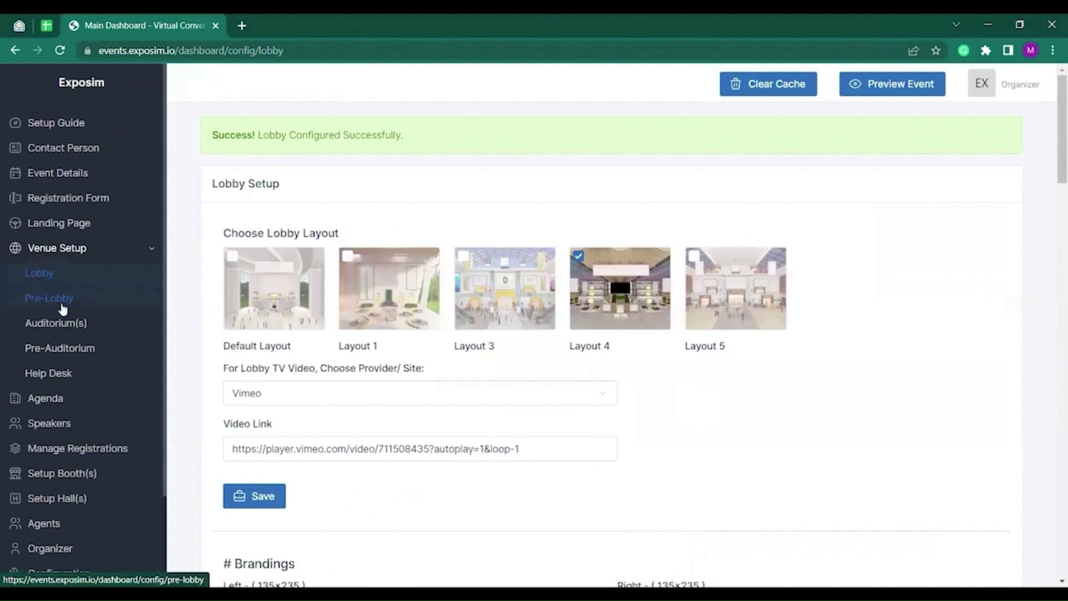
Upload the 1920-1080 image as the pre-lobby picture.
{"action": "left_click", "coordinate": [62, 300]}
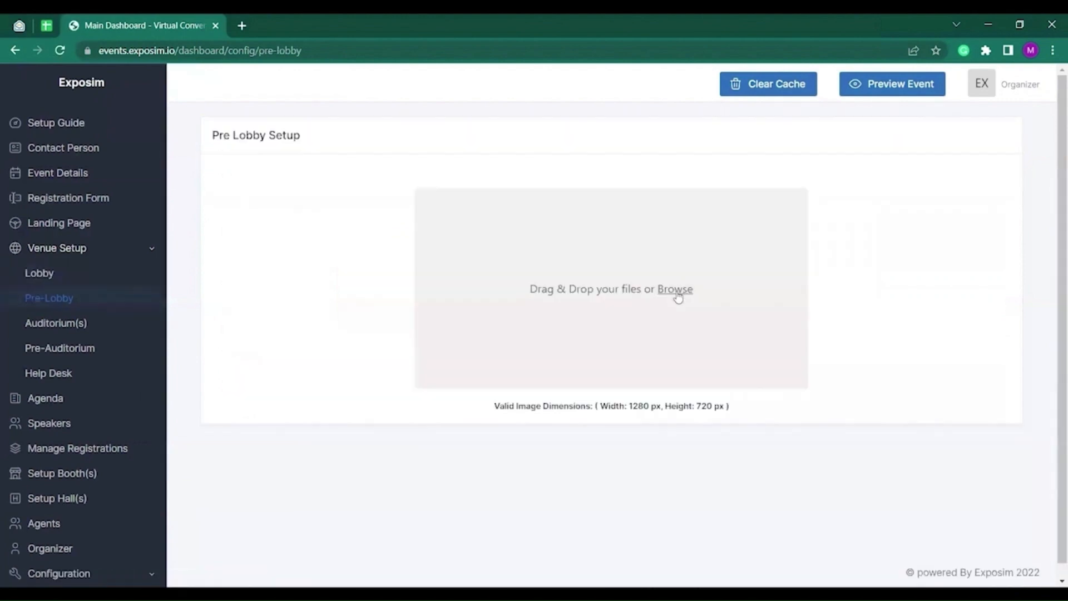
{"action": "left_click", "coordinate": [676, 290]}
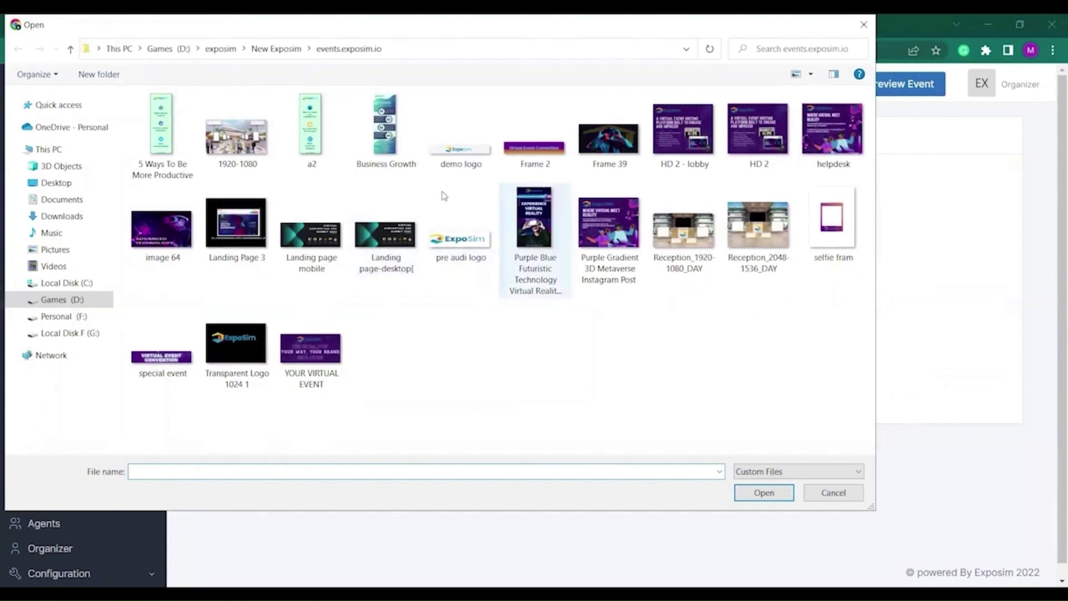
{"action": "left_click", "coordinate": [265, 165]}
{"action": "left_click", "coordinate": [770, 495]}
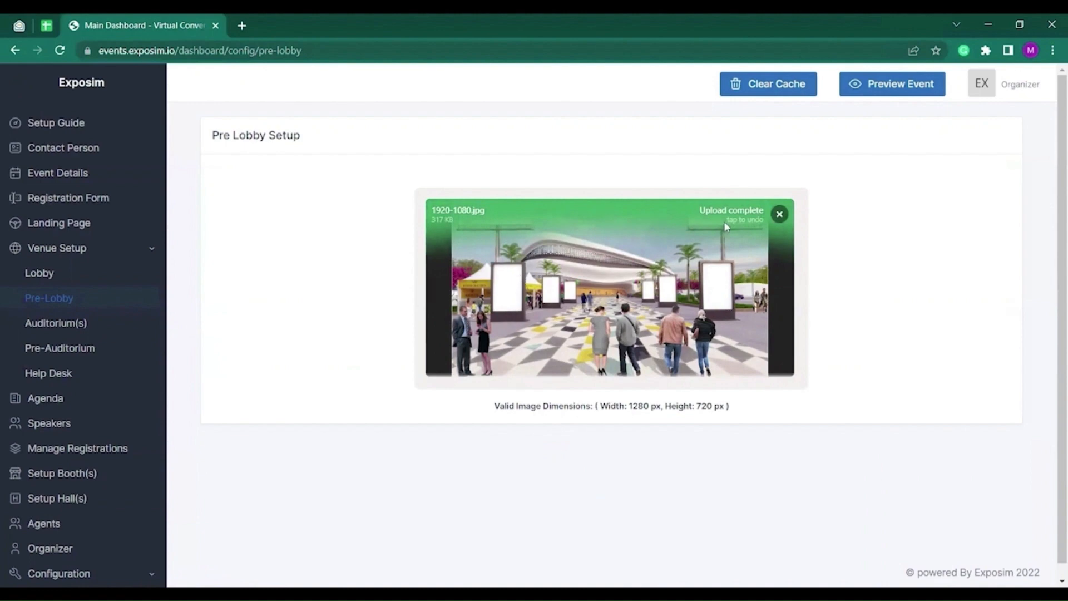
{"action": "left_click", "coordinate": [75, 327]}
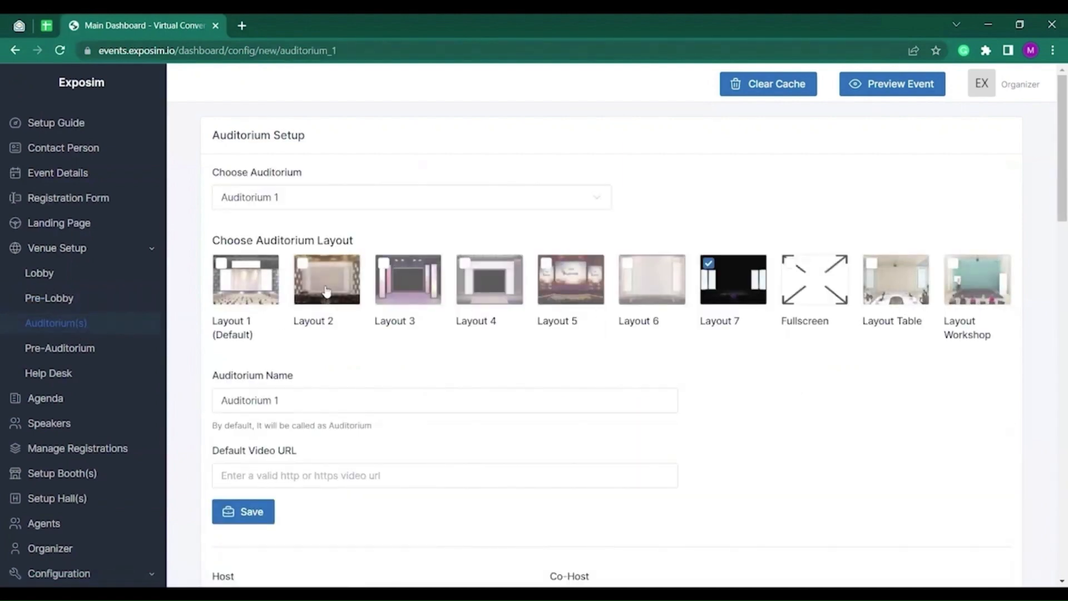
Give Auditorium 1 Layout 2, the name 'Conference' and a Vimeo default video URL, then save.
{"action": "left_click", "coordinate": [283, 205]}
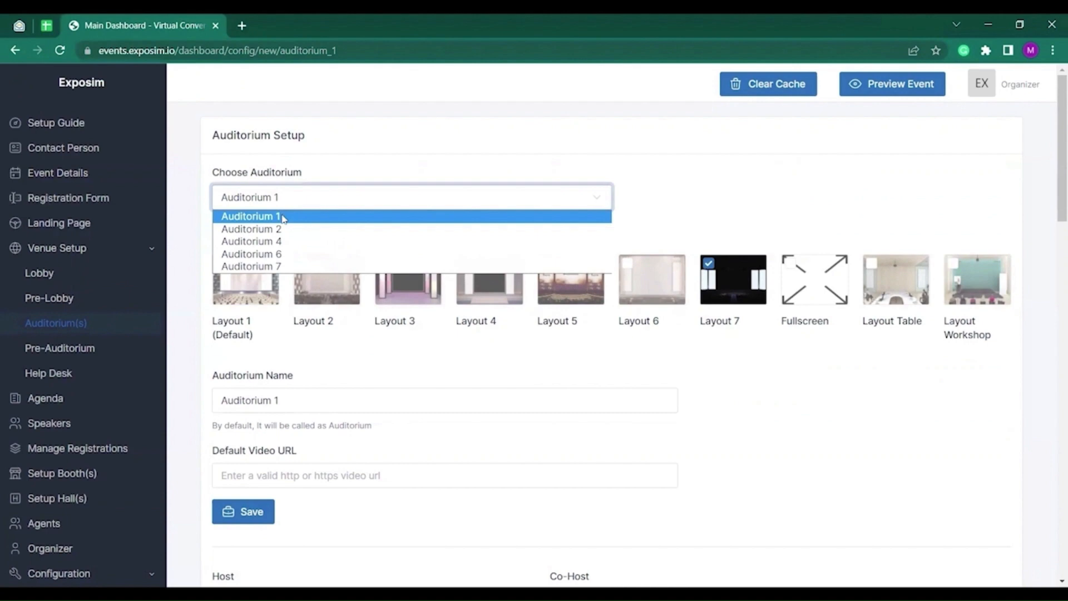
{"action": "left_click", "coordinate": [283, 218]}
{"action": "left_click", "coordinate": [316, 286]}
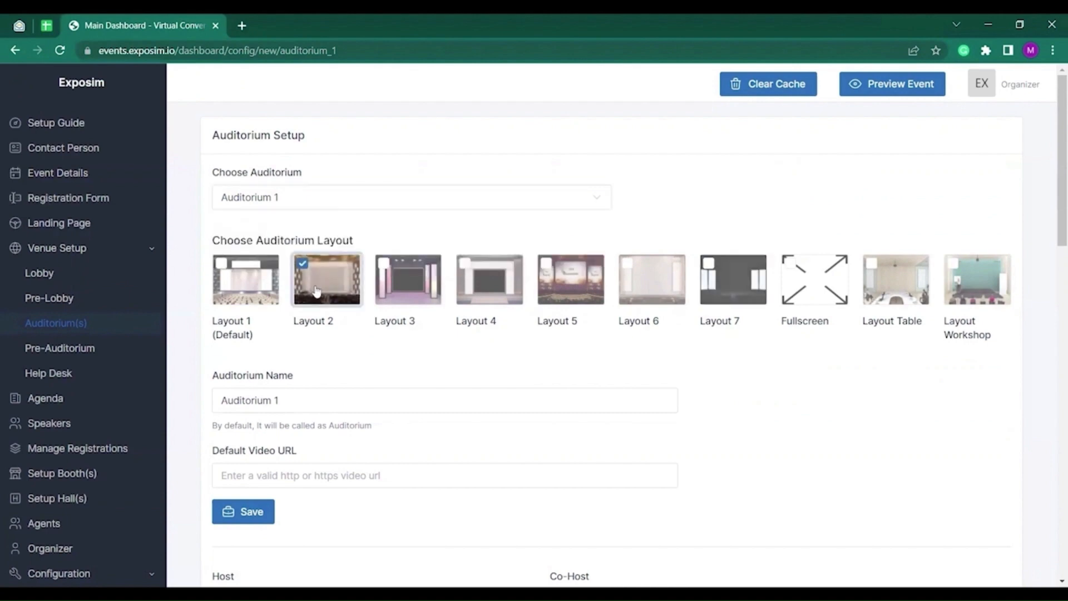
{"action": "scroll", "coordinate": [347, 410], "scroll_direction": "down", "scroll_amount": 1}
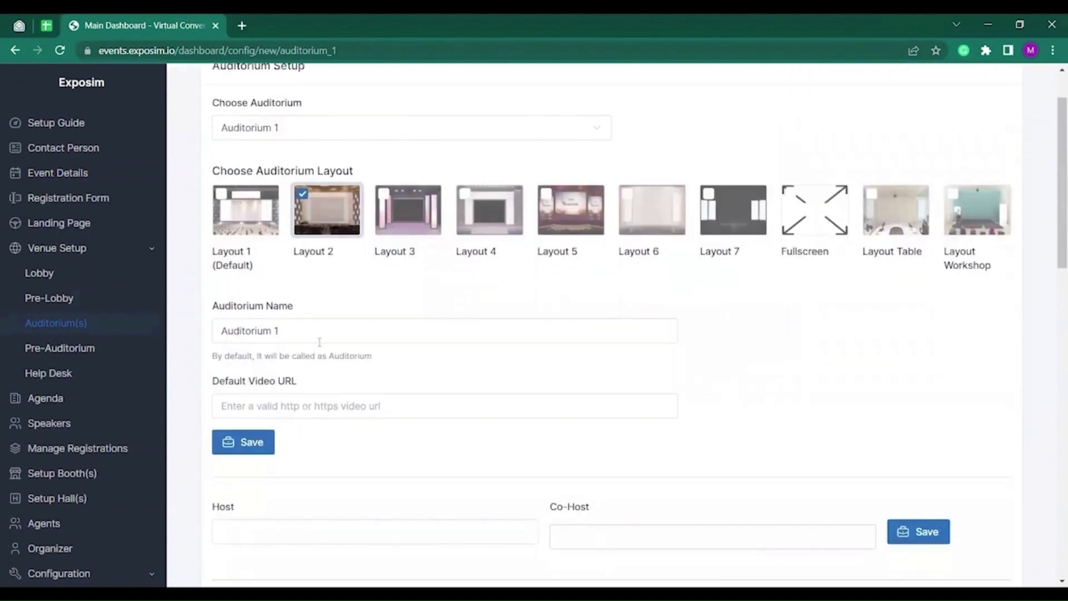
{"action": "left_click", "coordinate": [319, 402]}
{"action": "key", "text": "ctrl+a"}
{"action": "type", "text": "Con"}
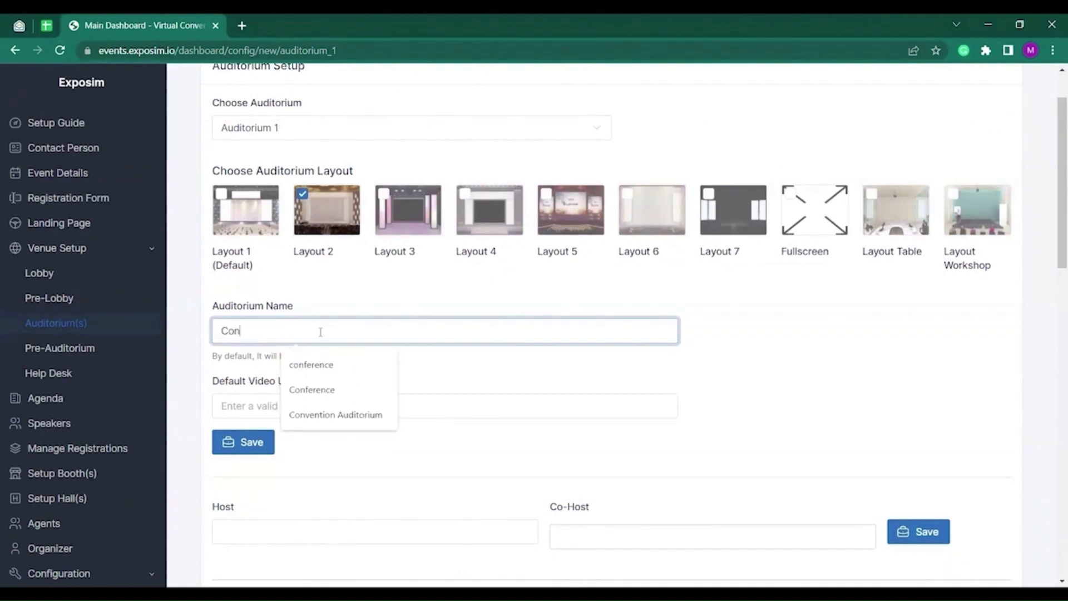
{"action": "type", "text": "ference"}
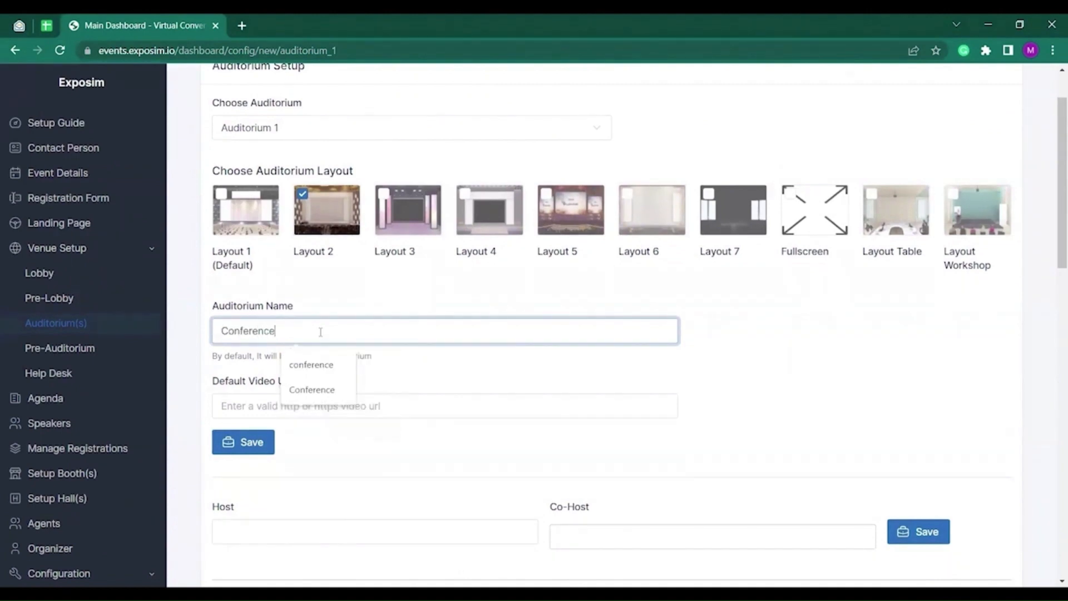
{"action": "left_click", "coordinate": [250, 405]}
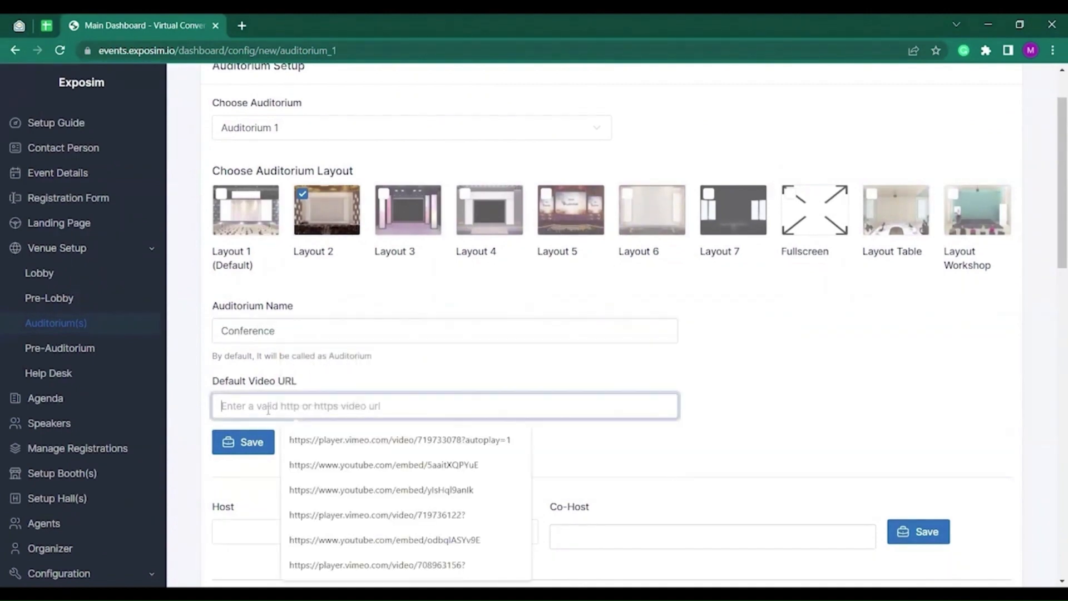
{"action": "left_click", "coordinate": [327, 445]}
{"action": "left_click", "coordinate": [248, 440]}
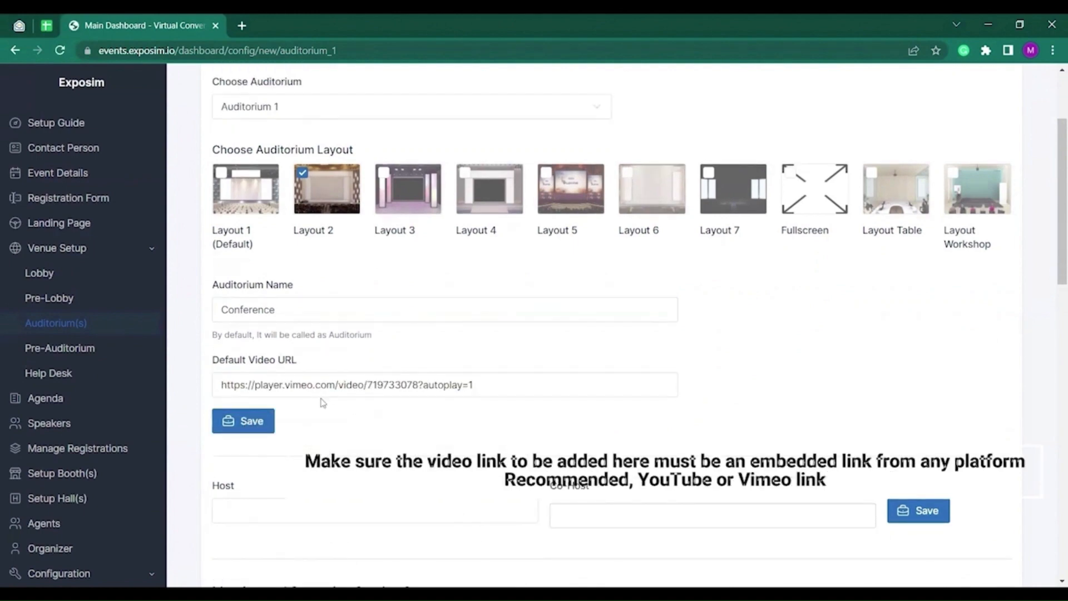
Fill the auditorium host with the suggested e-mail address and save it.
{"action": "scroll", "coordinate": [348, 428], "scroll_direction": "down", "scroll_amount": 3}
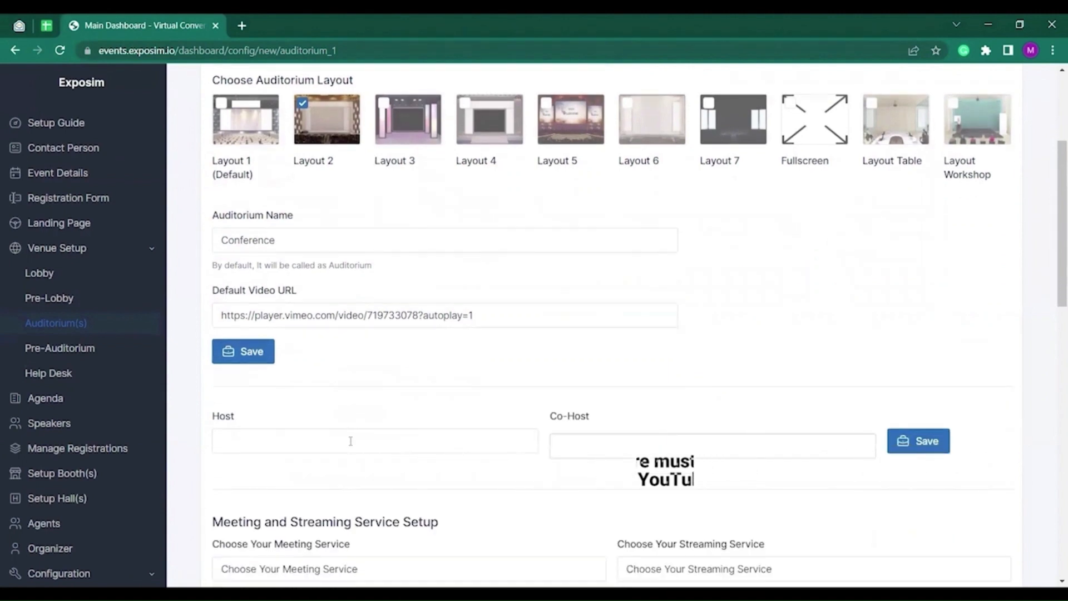
{"action": "left_click", "coordinate": [319, 372]}
{"action": "left_click", "coordinate": [327, 405]}
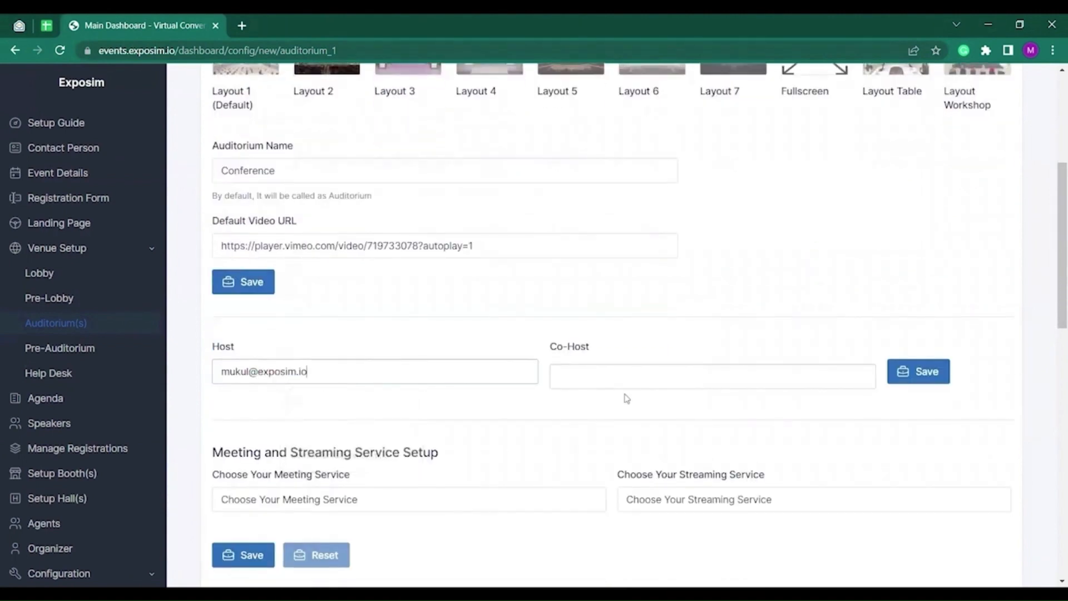
{"action": "left_click", "coordinate": [634, 382]}
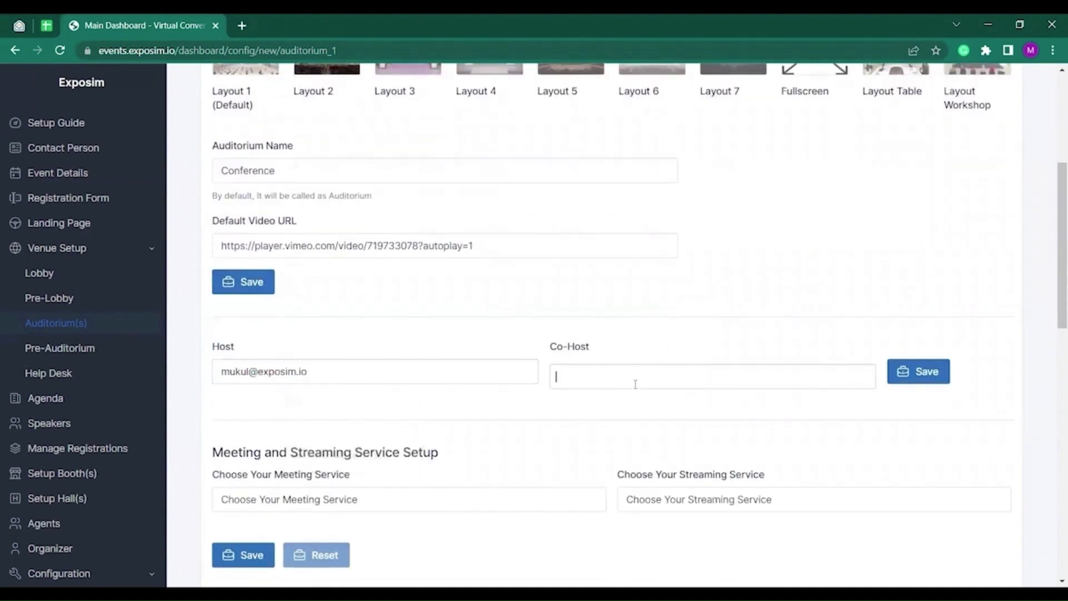
{"action": "left_click", "coordinate": [892, 381]}
{"action": "scroll", "coordinate": [322, 408], "scroll_direction": "down", "scroll_amount": 7}
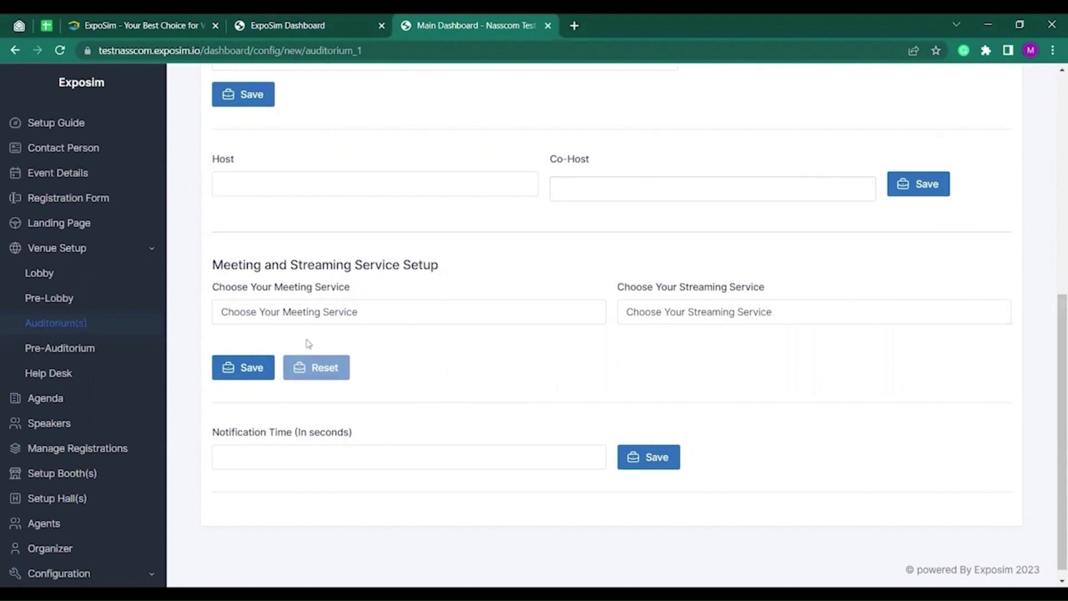
Set a 3rd Party meeting service with the Zoom meeting link and ExpoSim streaming, then save.
{"action": "left_click", "coordinate": [298, 310]}
{"action": "left_click", "coordinate": [254, 345]}
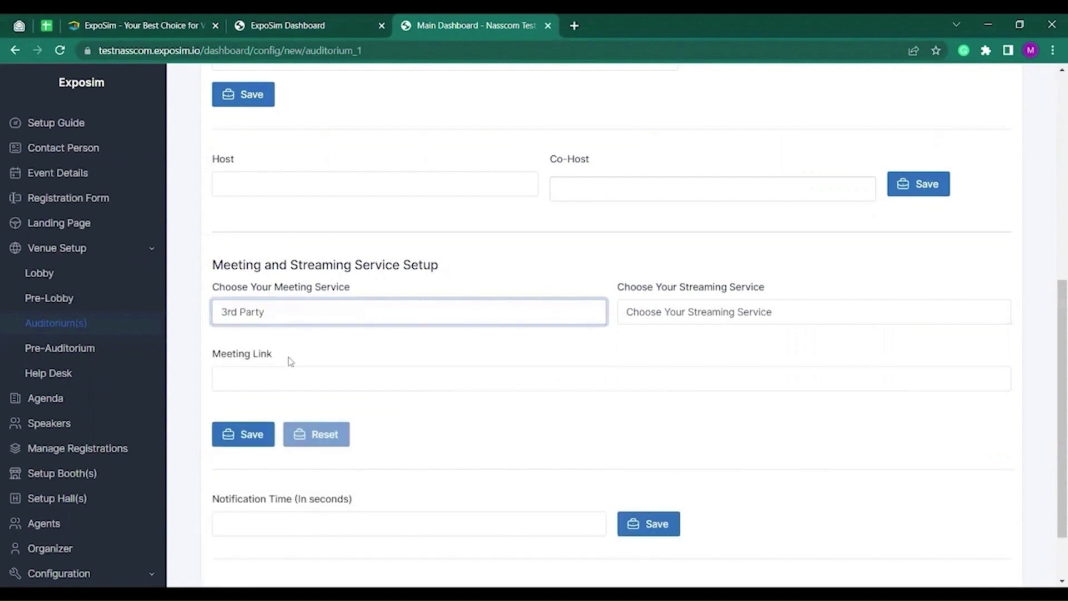
{"action": "left_click", "coordinate": [282, 379]}
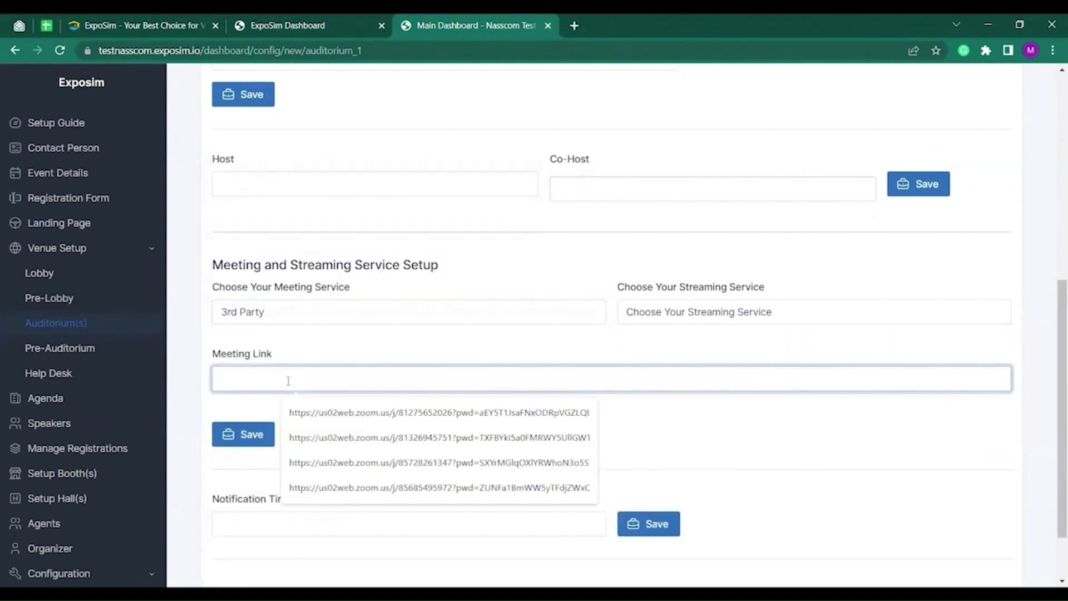
{"action": "left_click", "coordinate": [334, 410]}
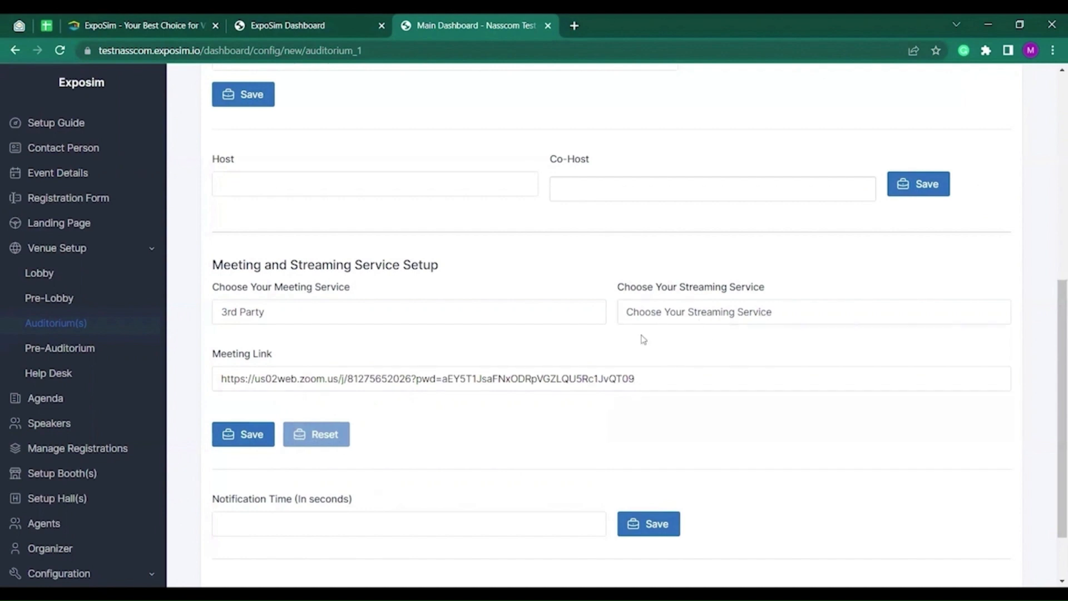
{"action": "left_click", "coordinate": [718, 317]}
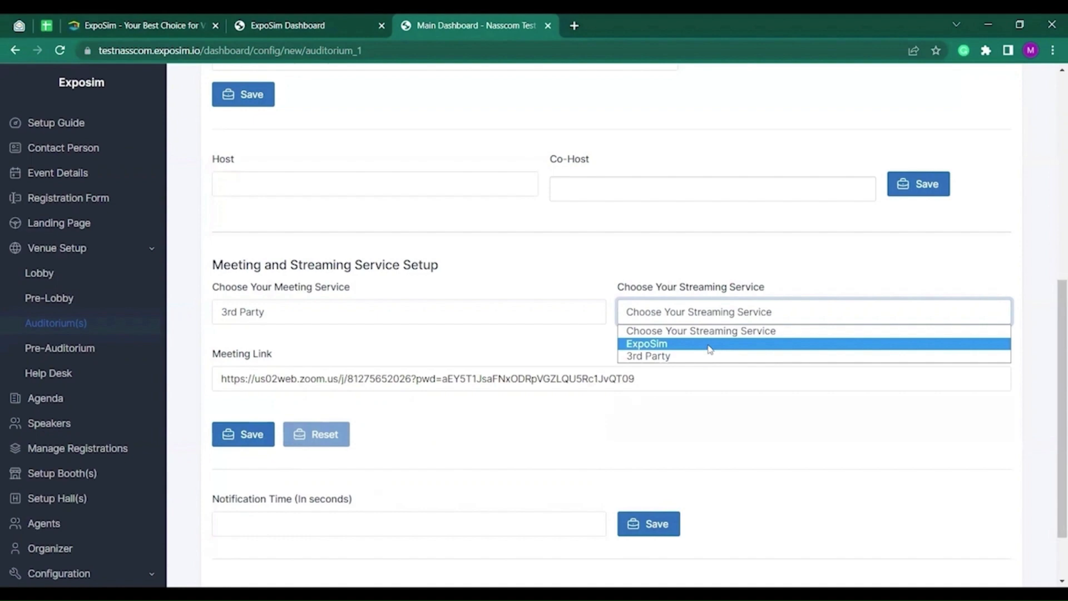
{"action": "left_click", "coordinate": [709, 345]}
{"action": "left_click", "coordinate": [240, 442]}
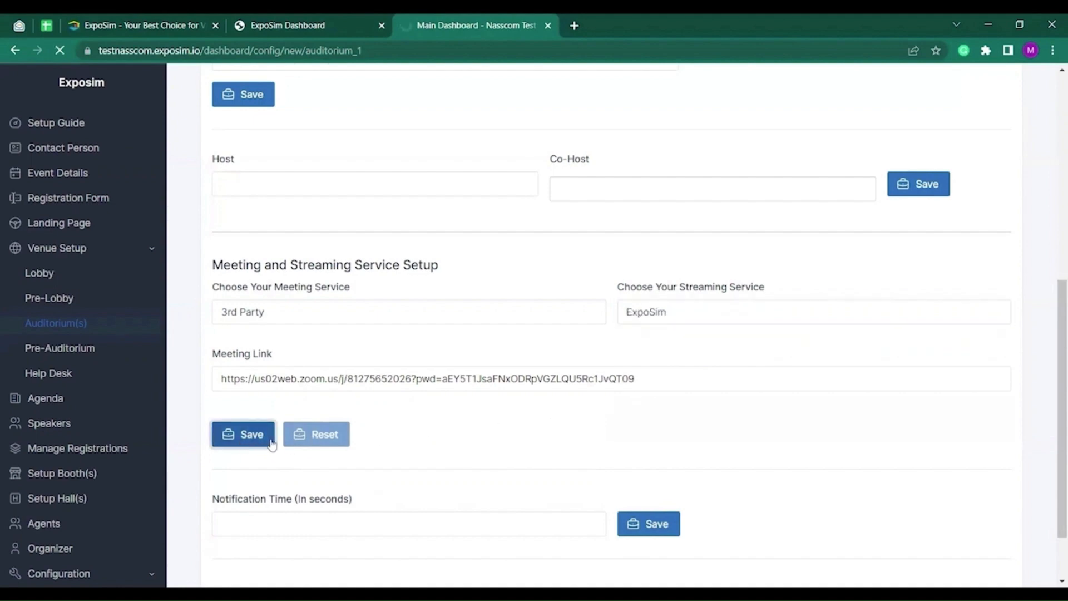
{"action": "scroll", "coordinate": [445, 405], "scroll_direction": "down", "scroll_amount": 8}
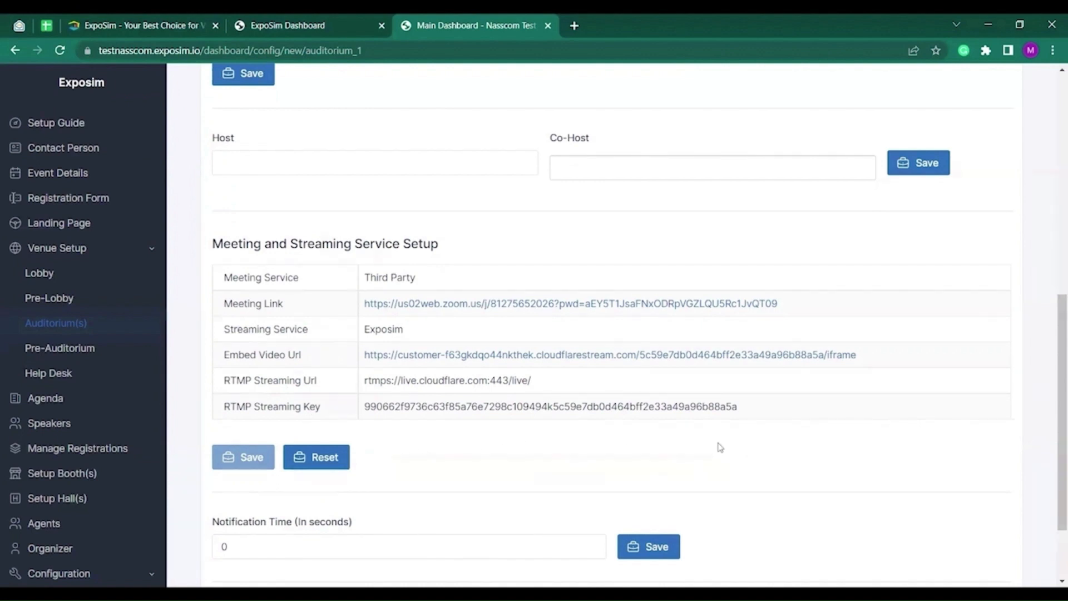
Switch the streaming service to 3rd Party and begin entering the embed video URL.
{"action": "left_click", "coordinate": [708, 300]}
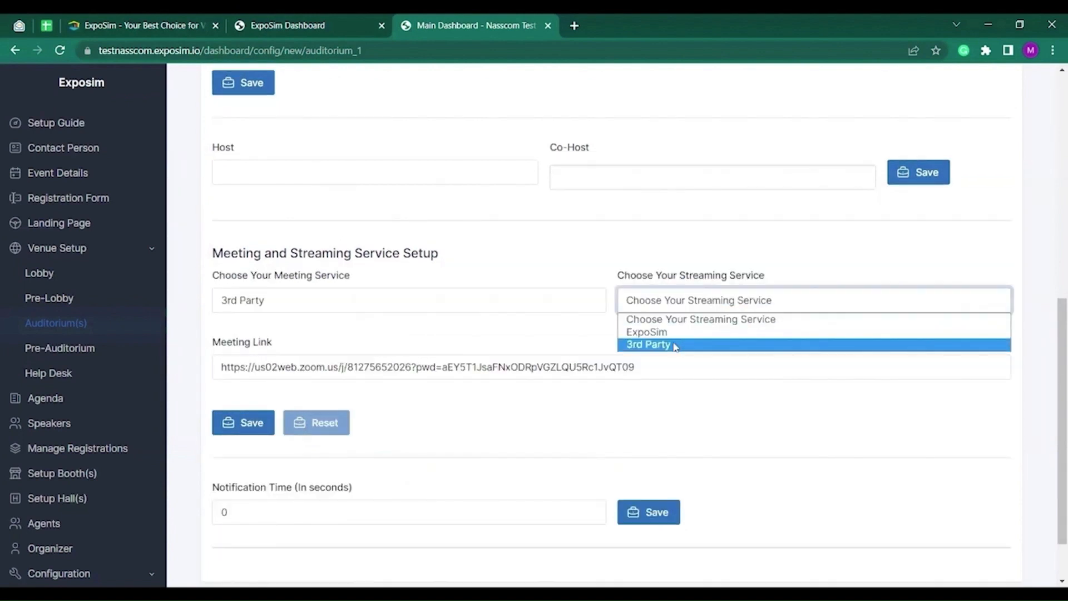
{"action": "left_click", "coordinate": [676, 345]}
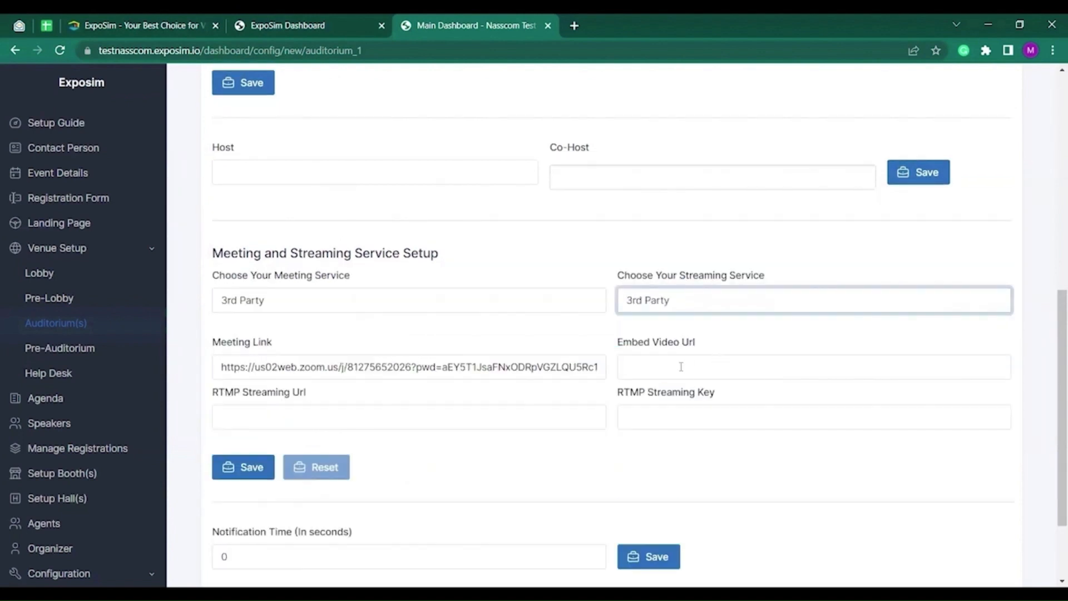
{"action": "left_click", "coordinate": [740, 363]}
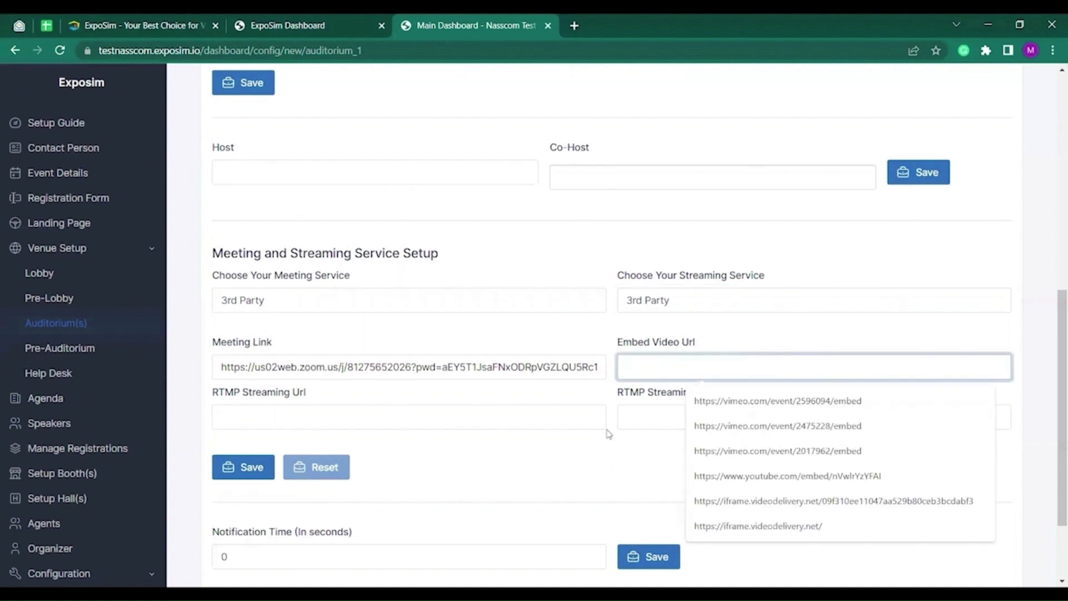
{"action": "left_click", "coordinate": [577, 28]}
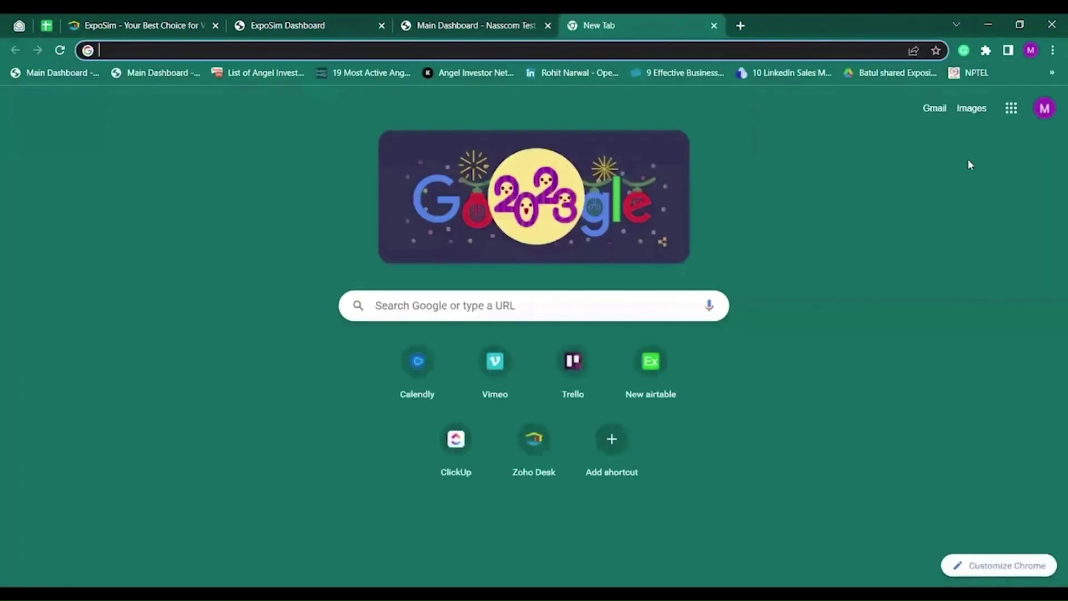
Go to YouTube from the Google apps grid and choose Create > Go live.
{"action": "left_click", "coordinate": [1012, 108]}
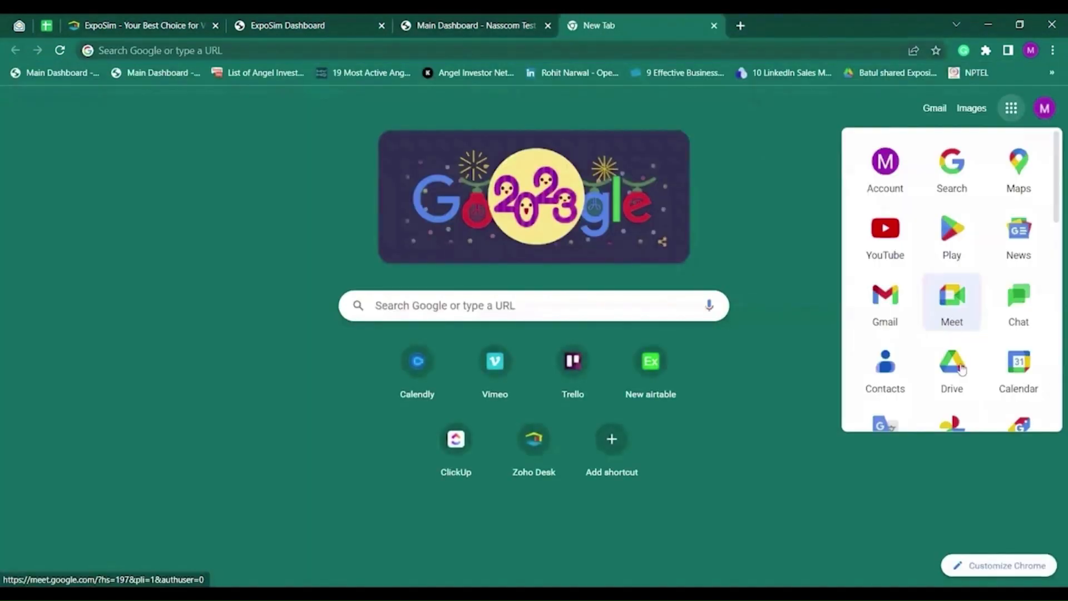
{"action": "left_click", "coordinate": [898, 244]}
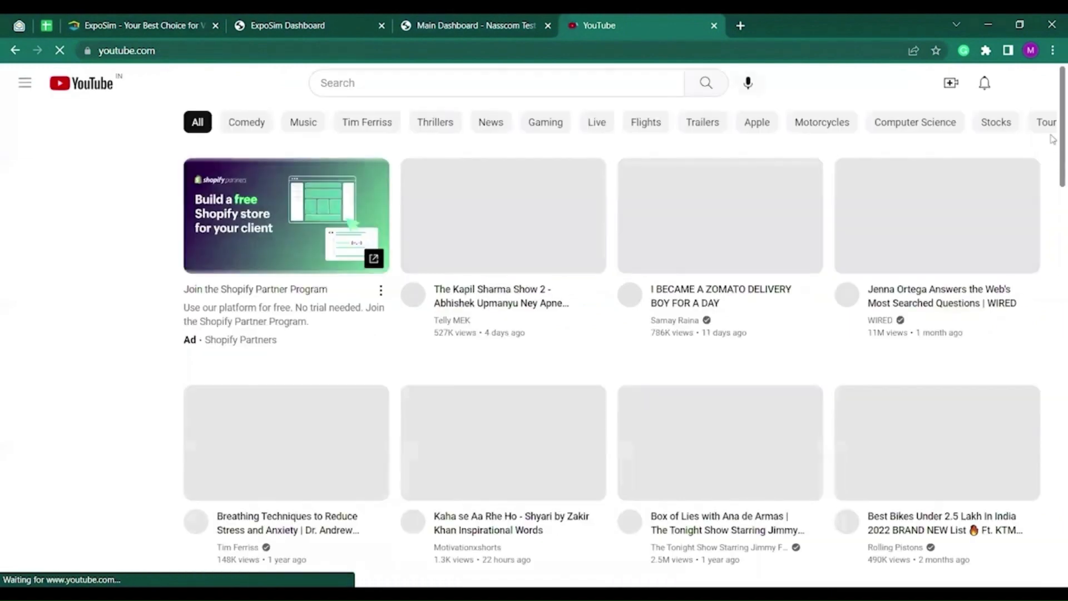
{"action": "left_click", "coordinate": [951, 83]}
{"action": "left_click", "coordinate": [974, 146]}
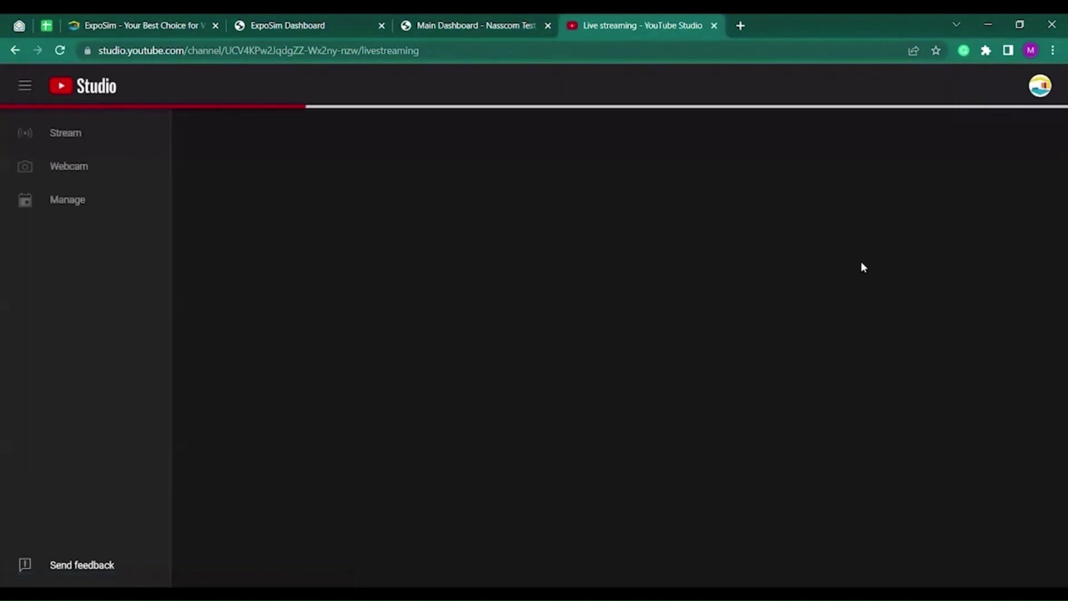
Create a new scheduled stream titled 'Virtual Summit', marked not made for kids.
{"action": "left_click", "coordinate": [964, 139]}
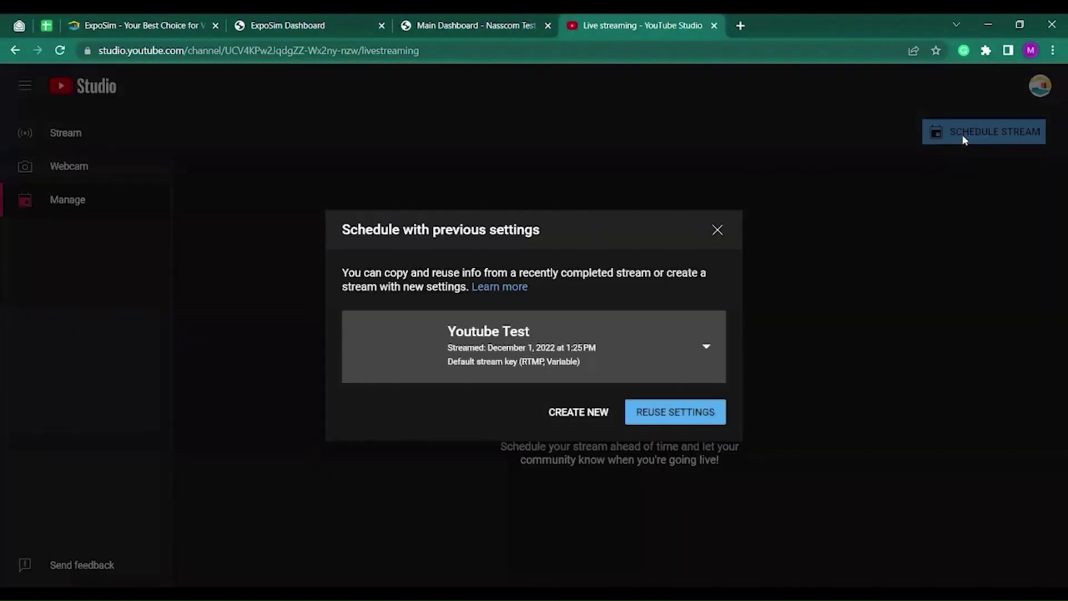
{"action": "left_click", "coordinate": [586, 410]}
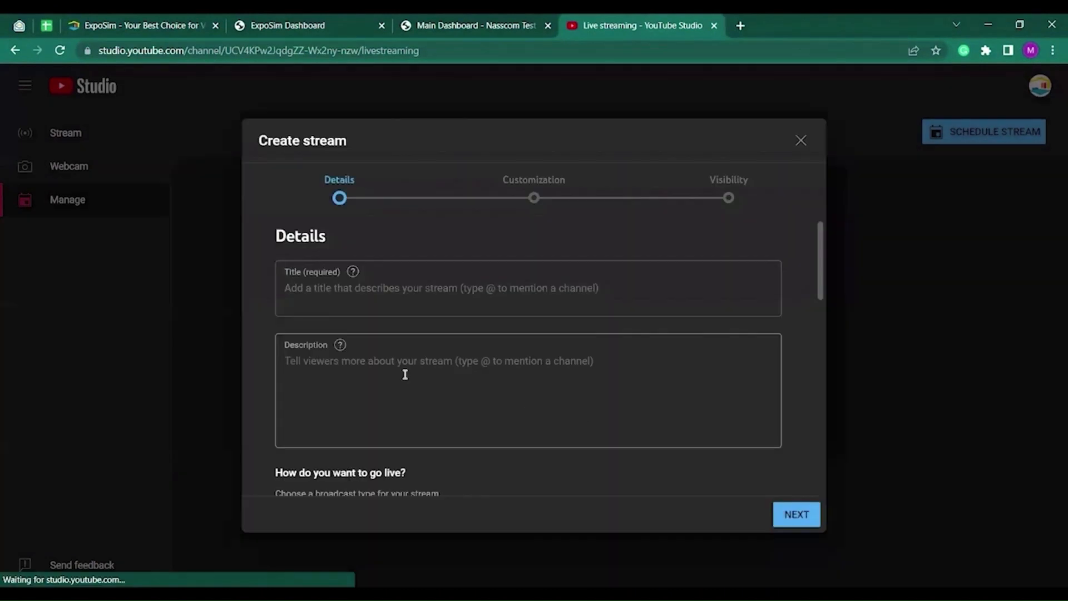
{"action": "left_click", "coordinate": [346, 288]}
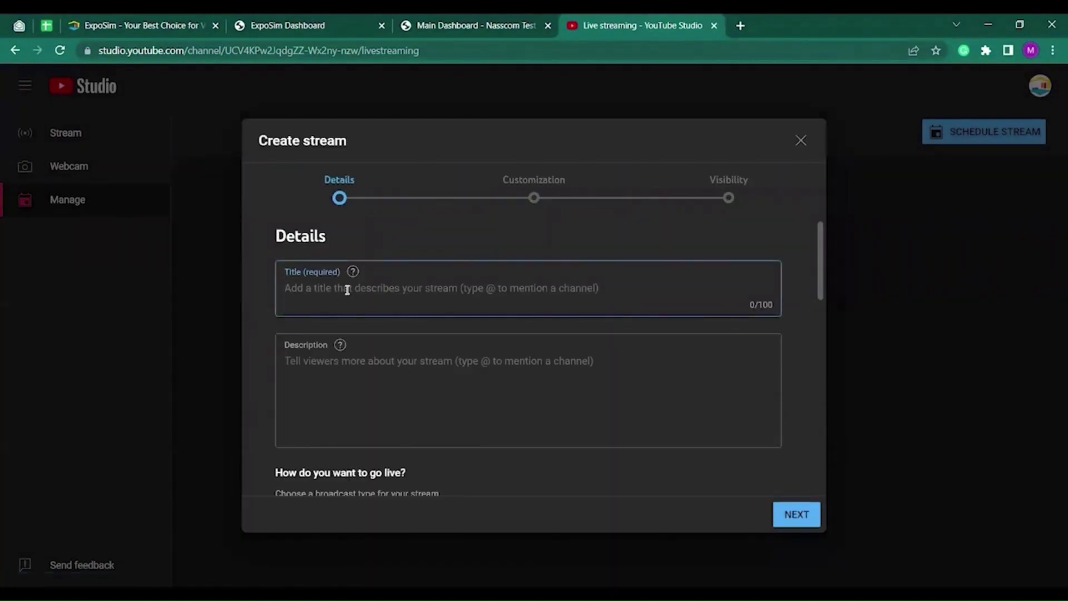
{"action": "type", "text": "Virtual"}
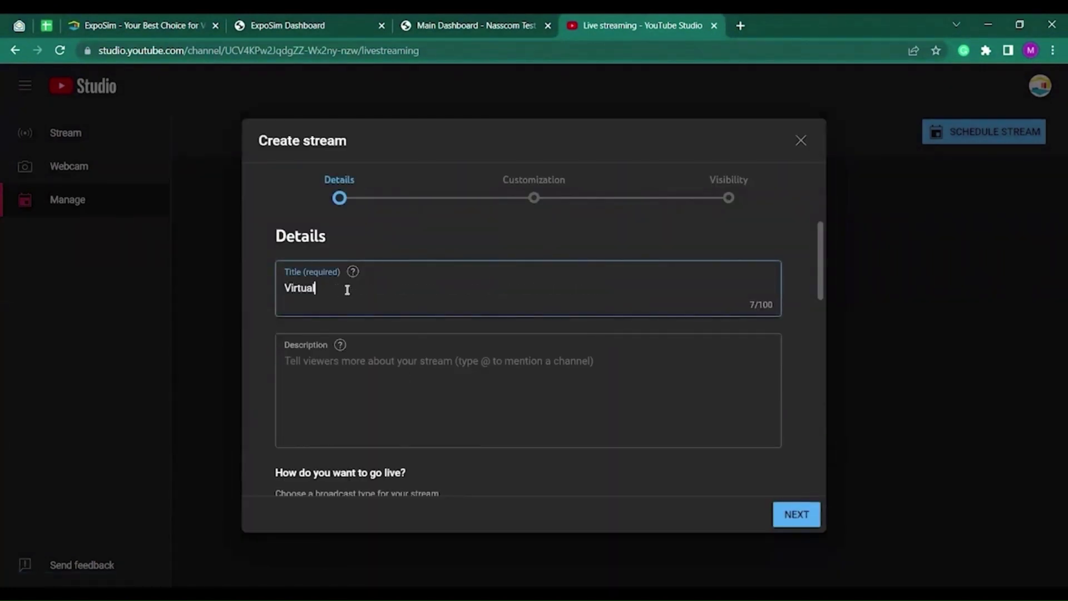
{"action": "type", "text": " Summit"}
{"action": "left_click", "coordinate": [369, 375]}
{"action": "scroll", "coordinate": [370, 374], "scroll_direction": "down", "scroll_amount": 5}
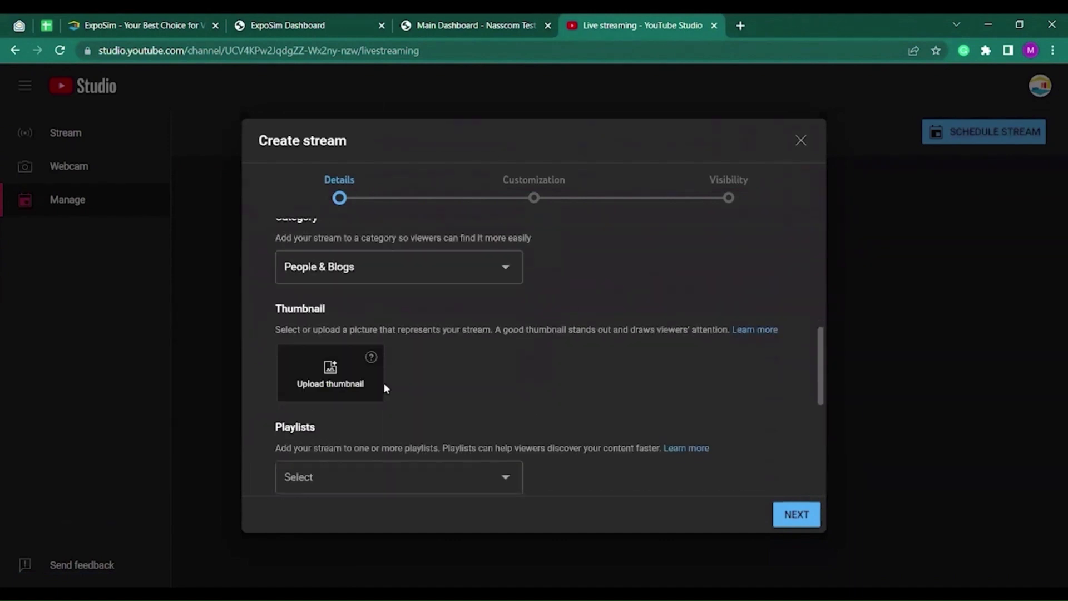
{"action": "scroll", "coordinate": [388, 407], "scroll_direction": "down", "scroll_amount": 3}
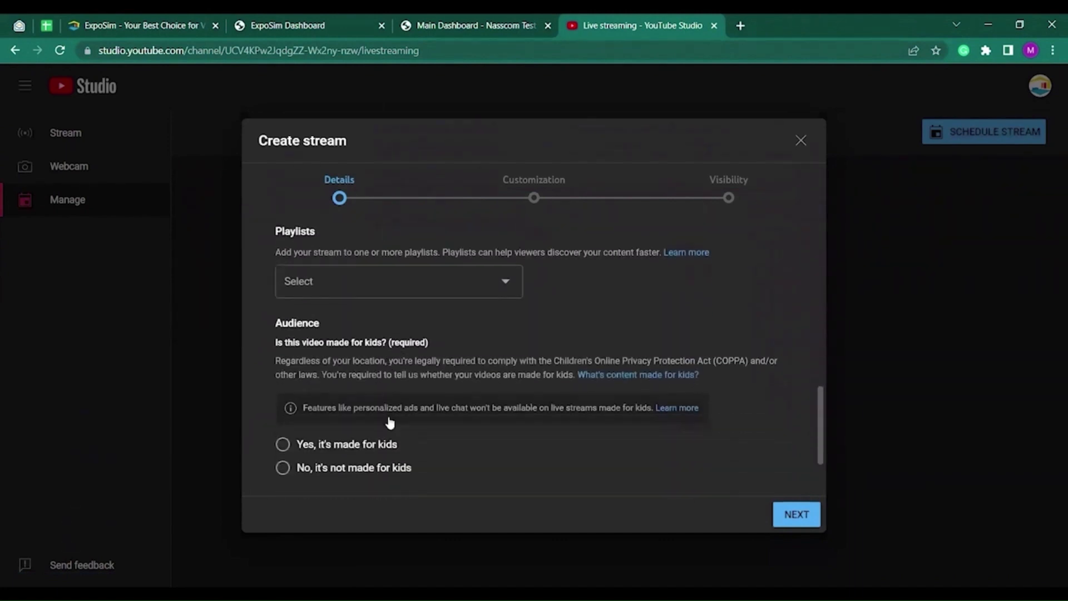
{"action": "scroll", "coordinate": [389, 422], "scroll_direction": "down", "scroll_amount": 2}
{"action": "left_click", "coordinate": [284, 385]}
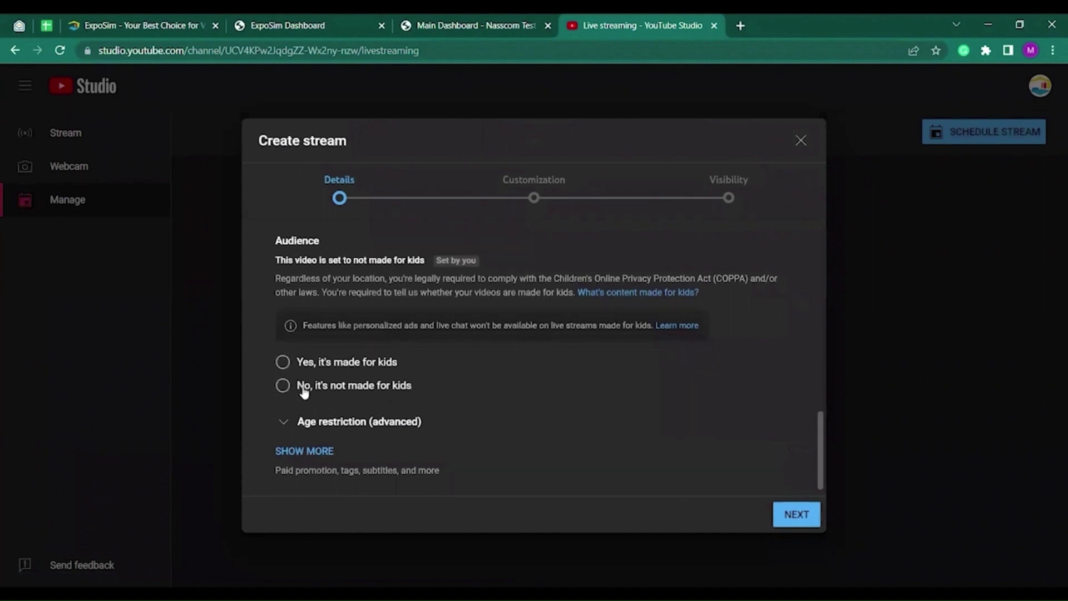
{"action": "left_click", "coordinate": [784, 521]}
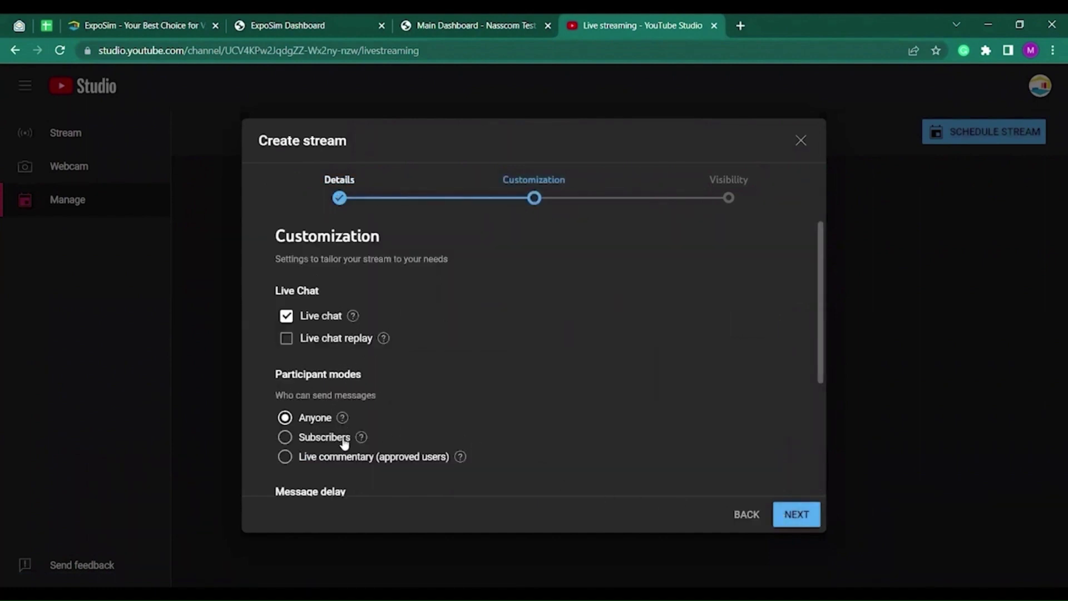
Make the stream unlisted and schedule it for Jan 4, 2023 at 3:00 PM.
{"action": "scroll", "coordinate": [340, 439], "scroll_direction": "down", "scroll_amount": 1}
{"action": "scroll", "coordinate": [339, 440], "scroll_direction": "down", "scroll_amount": 2}
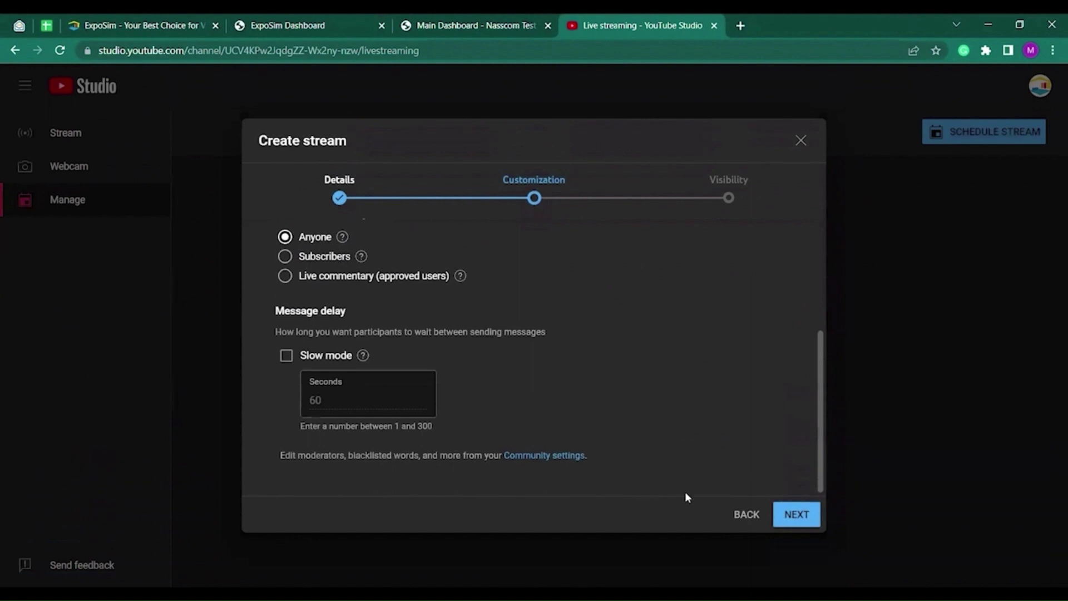
{"action": "scroll", "coordinate": [640, 487], "scroll_direction": "up", "scroll_amount": 1}
{"action": "left_click", "coordinate": [794, 523]}
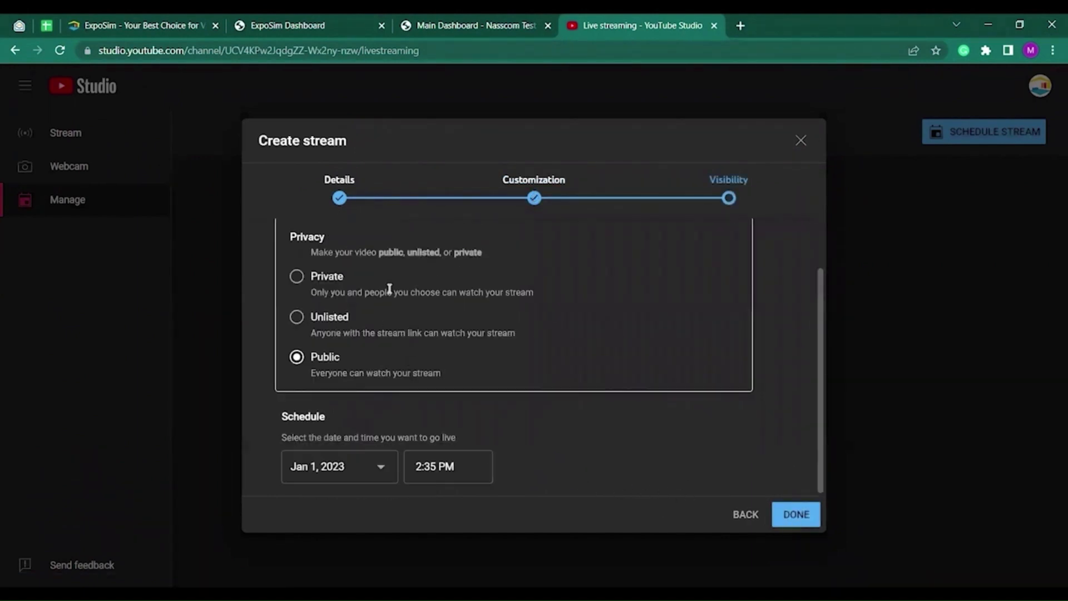
{"action": "left_click", "coordinate": [330, 325]}
{"action": "left_click", "coordinate": [371, 474]}
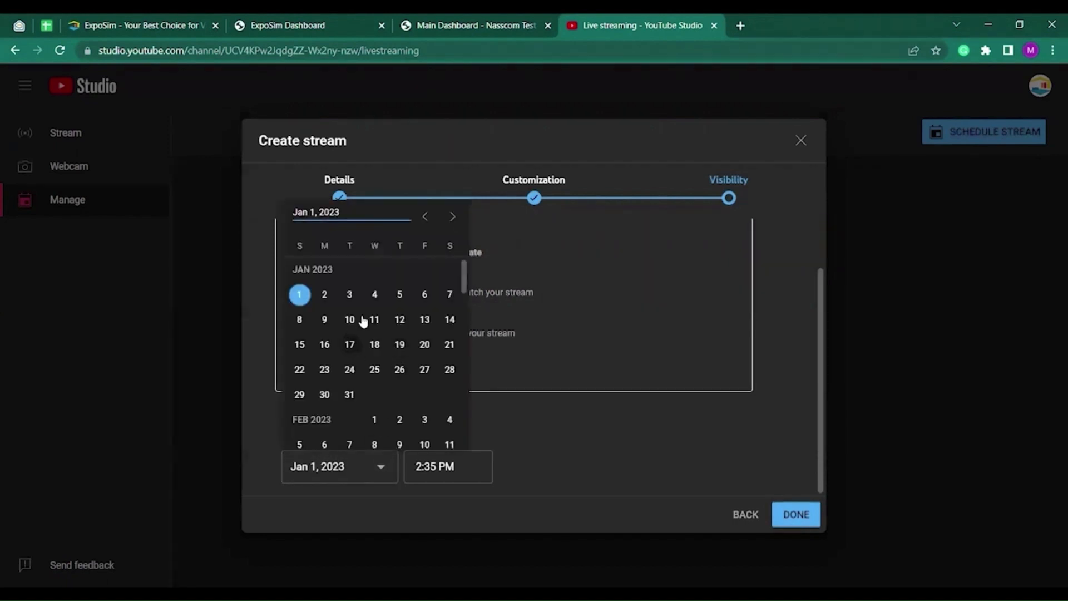
{"action": "left_click", "coordinate": [375, 298]}
{"action": "left_click", "coordinate": [451, 467]}
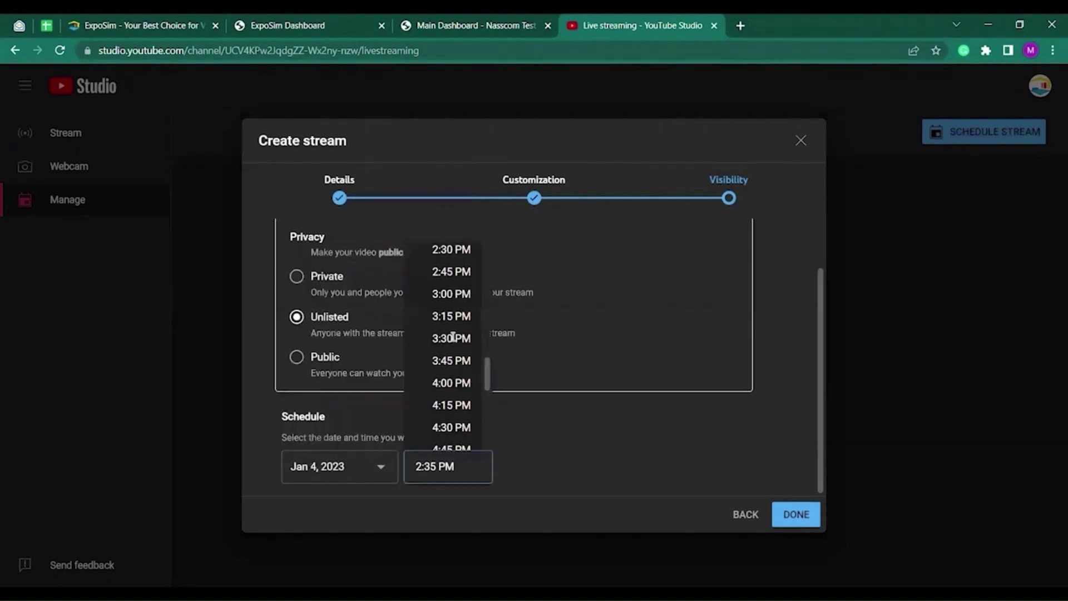
{"action": "left_click", "coordinate": [447, 305]}
{"action": "left_click", "coordinate": [791, 514]}
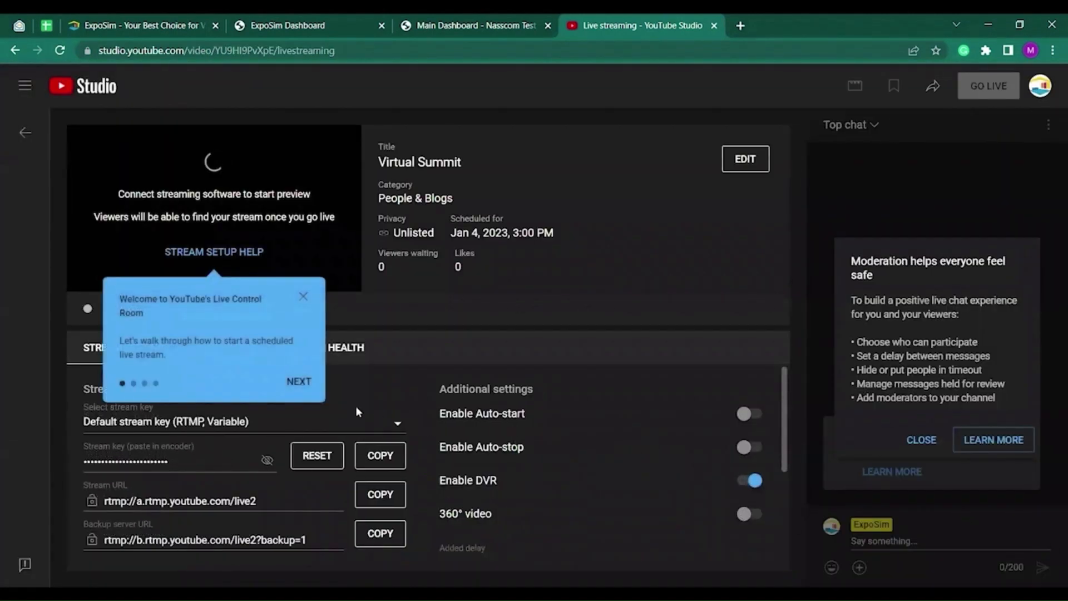
Dismiss the welcome tip and enable Auto-start and Auto-stop for Virtual Summit.
{"action": "left_click", "coordinate": [303, 297]}
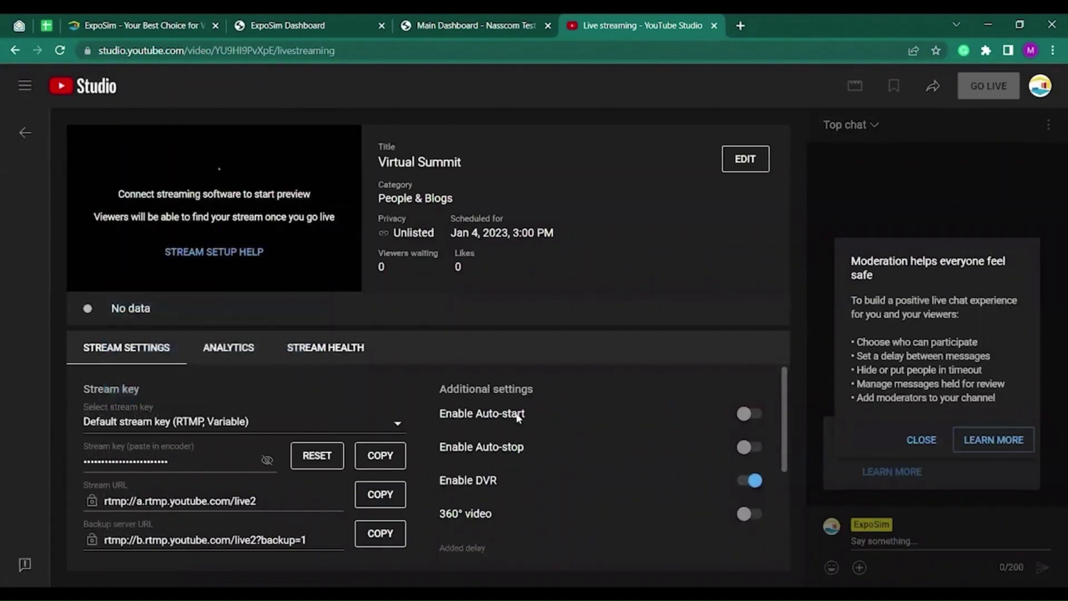
{"action": "left_click", "coordinate": [744, 414]}
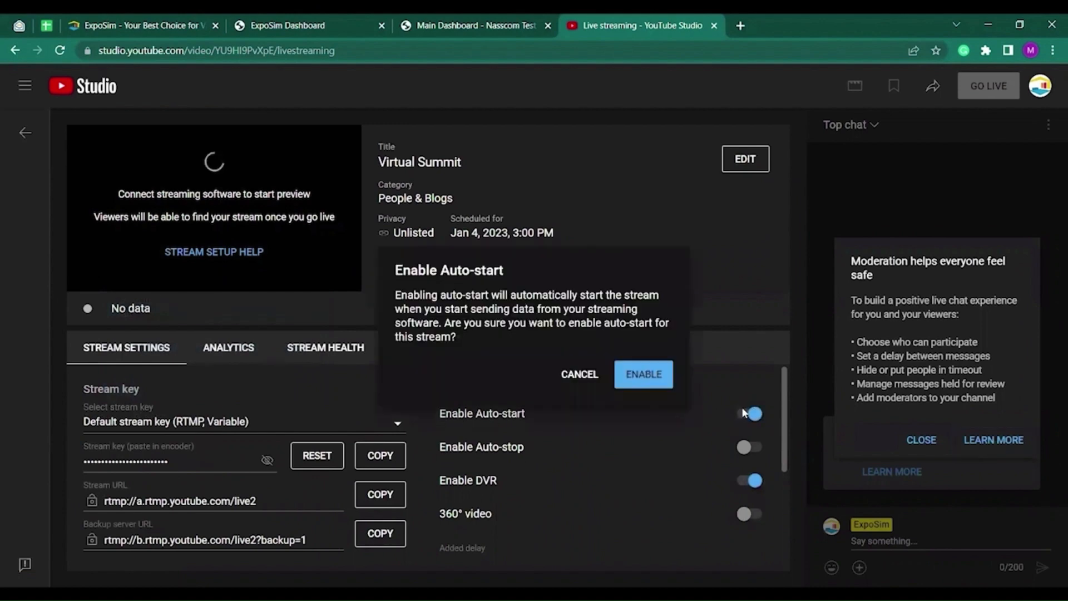
{"action": "left_click", "coordinate": [638, 386]}
{"action": "left_click", "coordinate": [751, 449]}
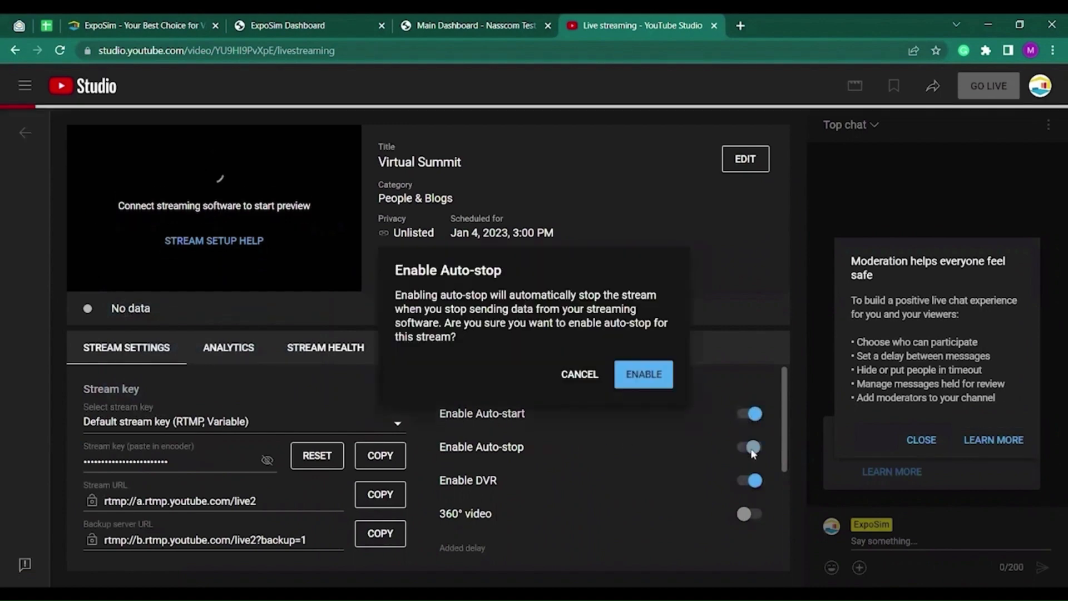
{"action": "left_click", "coordinate": [646, 376]}
Copy the stream URL and return to the ExpoSim auditorium settings.
{"action": "scroll", "coordinate": [523, 456], "scroll_direction": "down", "scroll_amount": 2}
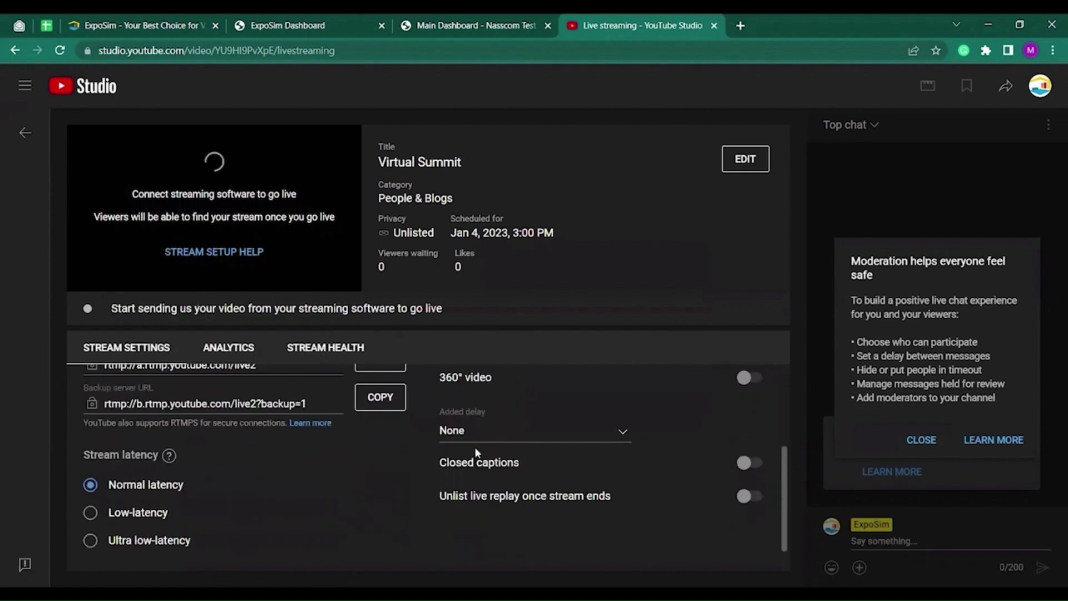
{"action": "scroll", "coordinate": [388, 452], "scroll_direction": "up", "scroll_amount": 1}
{"action": "scroll", "coordinate": [250, 440], "scroll_direction": "up", "scroll_amount": 1}
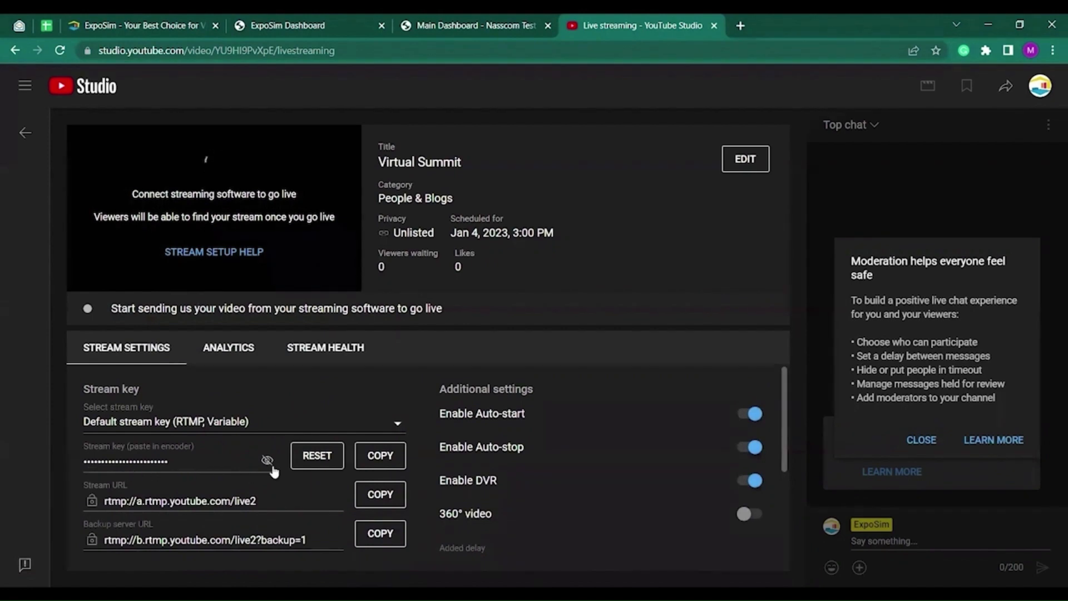
{"action": "left_click", "coordinate": [380, 495]}
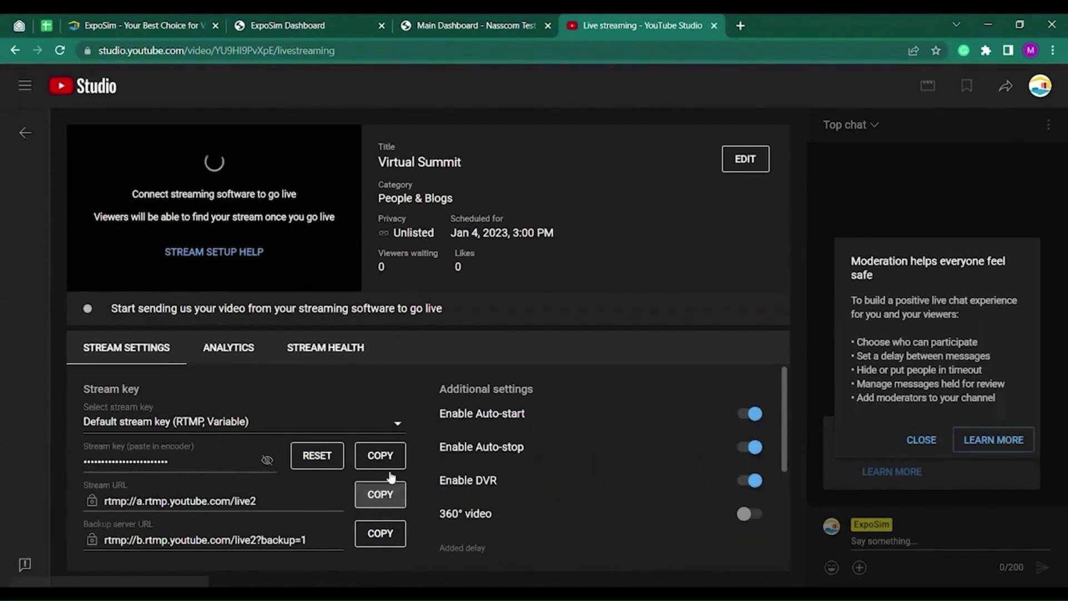
{"action": "left_click", "coordinate": [448, 25]}
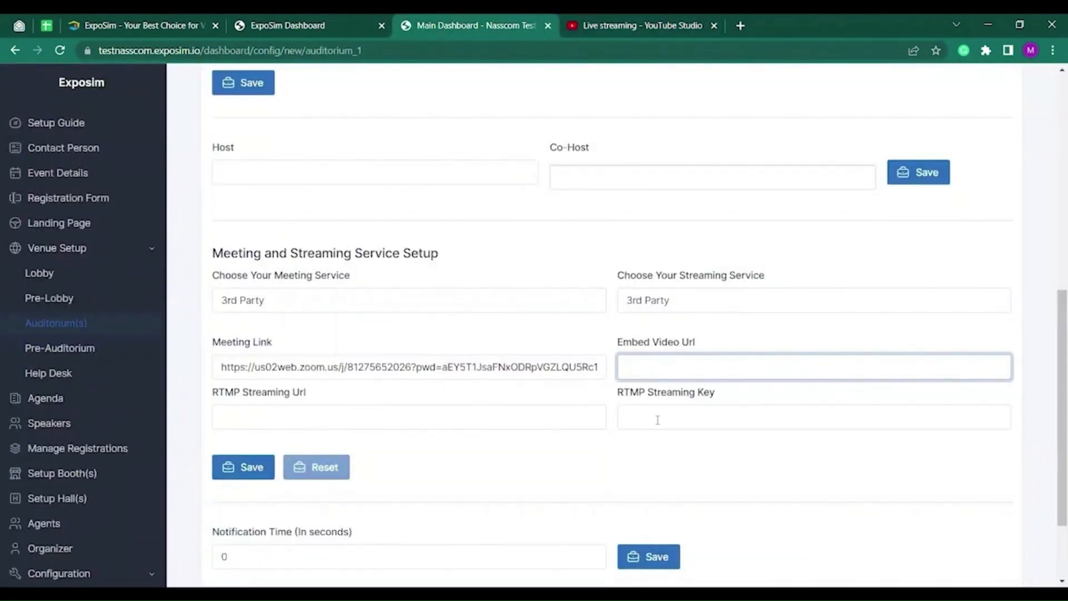
Paste rtmp://a.rtmp.youtube.com/live2 into the RTMP Streaming Url field.
{"action": "left_click", "coordinate": [522, 422]}
{"action": "key", "text": "ctrl+v"}
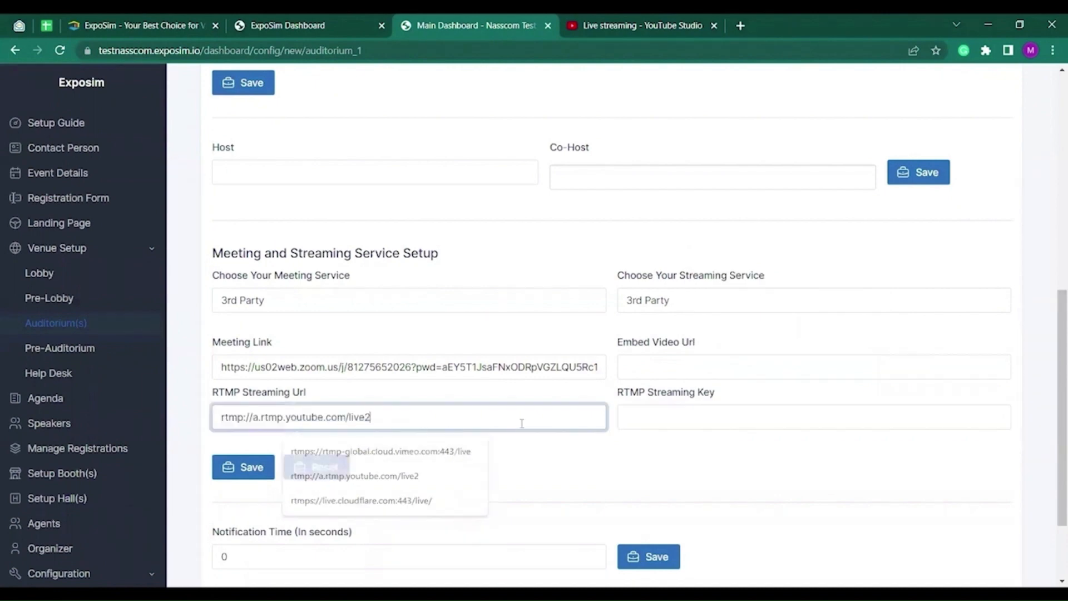
{"action": "left_click", "coordinate": [558, 445]}
Take the stream key from YouTube Studio and paste it into RTMP Streaming Key.
{"action": "left_click", "coordinate": [585, 23]}
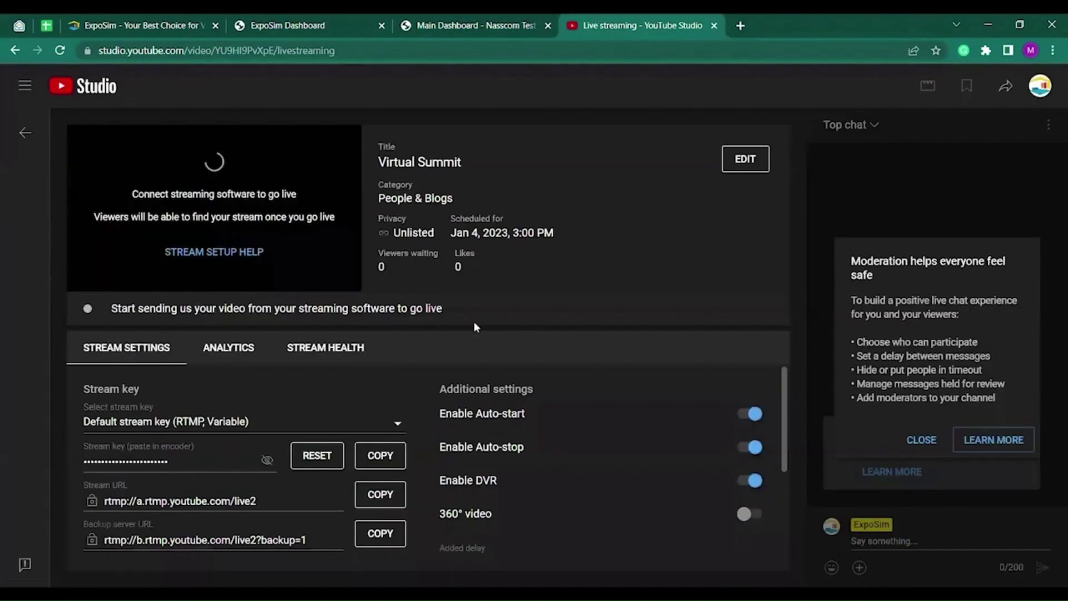
{"action": "left_click", "coordinate": [473, 25]}
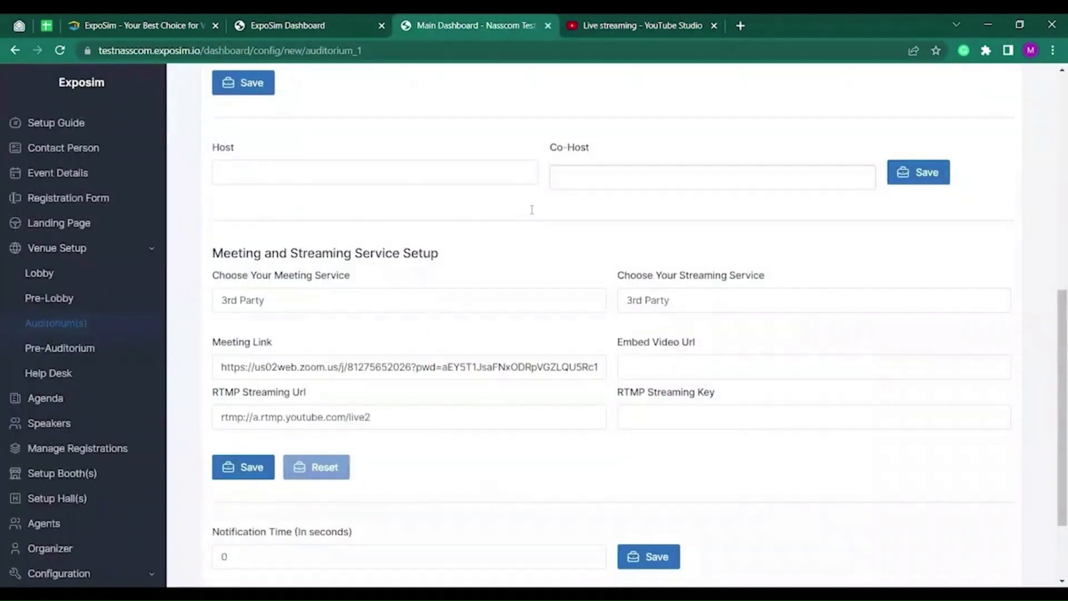
{"action": "left_click", "coordinate": [684, 417]}
{"action": "key", "text": "ctrl+v"}
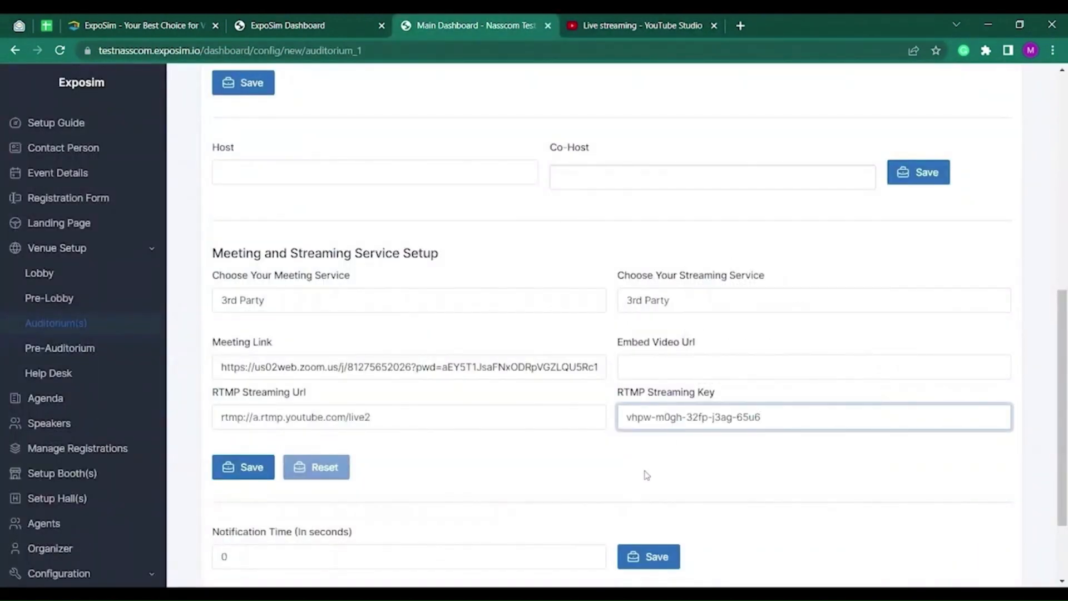
{"action": "left_click", "coordinate": [646, 474]}
{"action": "left_click", "coordinate": [656, 22]}
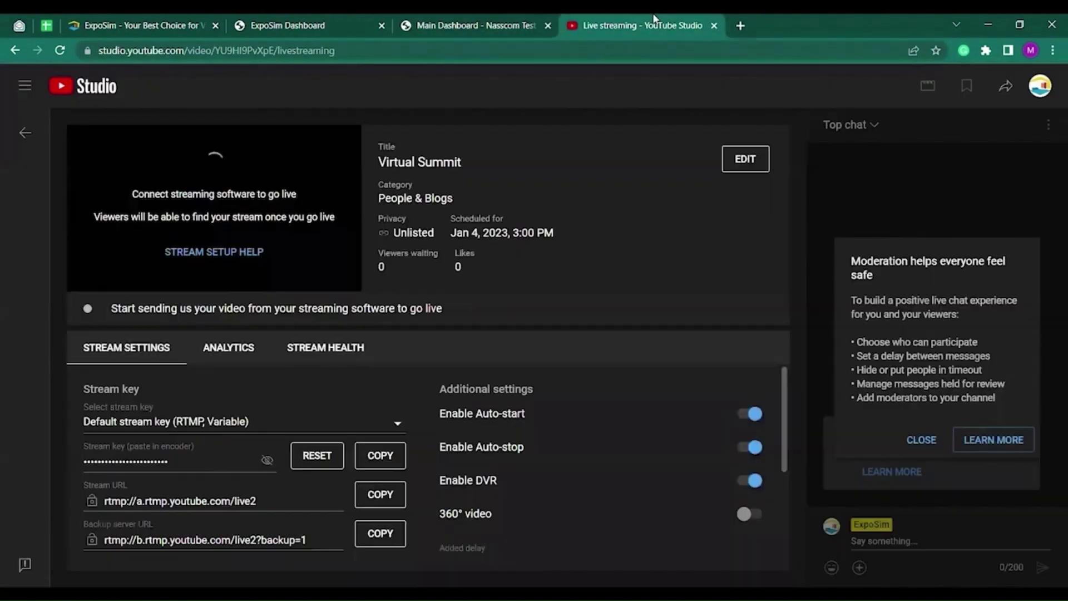
Copy the livestream's video link and open it in a new browser tab.
{"action": "left_click", "coordinate": [1006, 86]}
{"action": "left_click", "coordinate": [665, 426]}
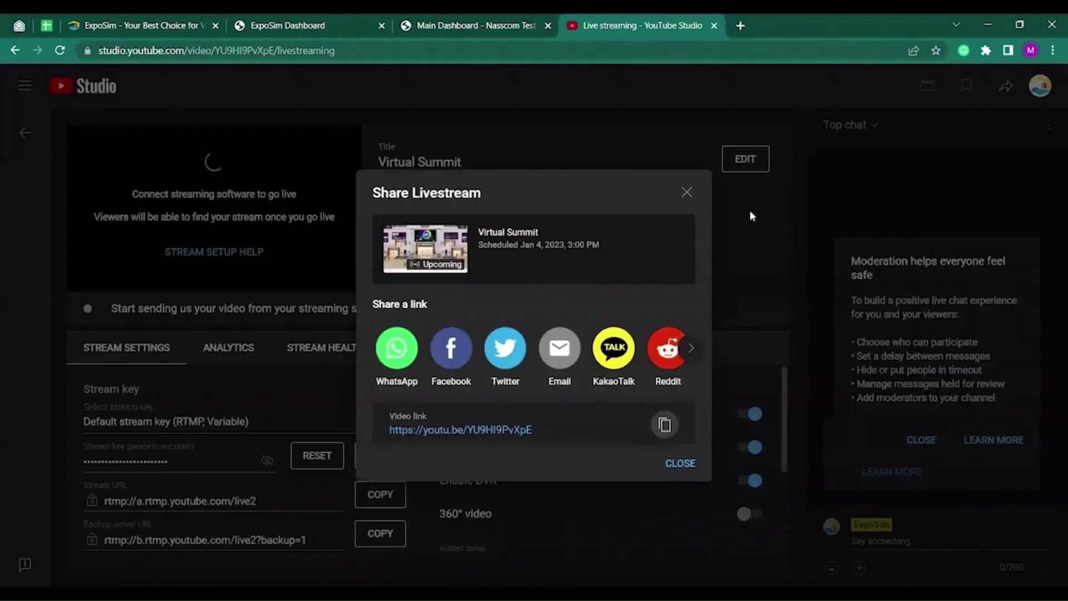
{"action": "left_click", "coordinate": [741, 25]}
{"action": "key", "text": "ctrl+v"}
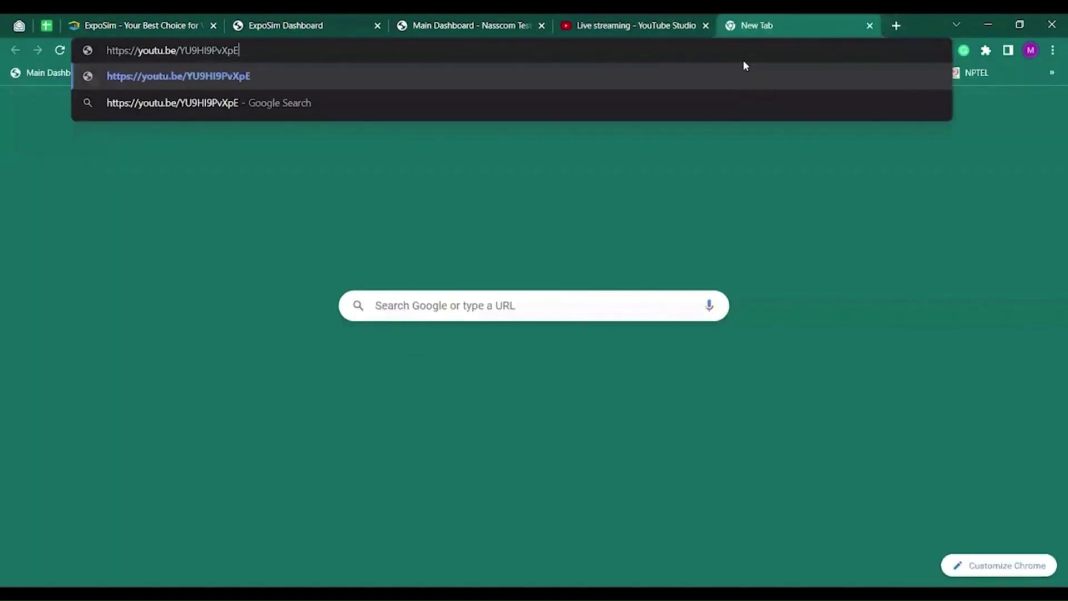
{"action": "key", "text": "Return"}
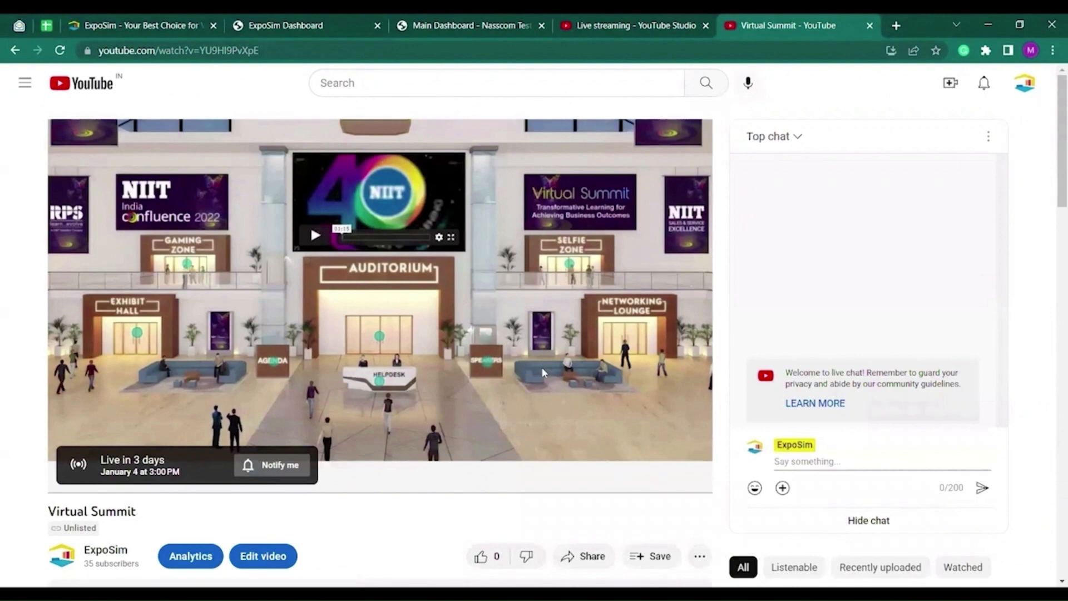
Copy the video's embed URL from its YouTube embed code.
{"action": "scroll", "coordinate": [541, 368], "scroll_direction": "down", "scroll_amount": 3}
{"action": "left_click", "coordinate": [592, 426]}
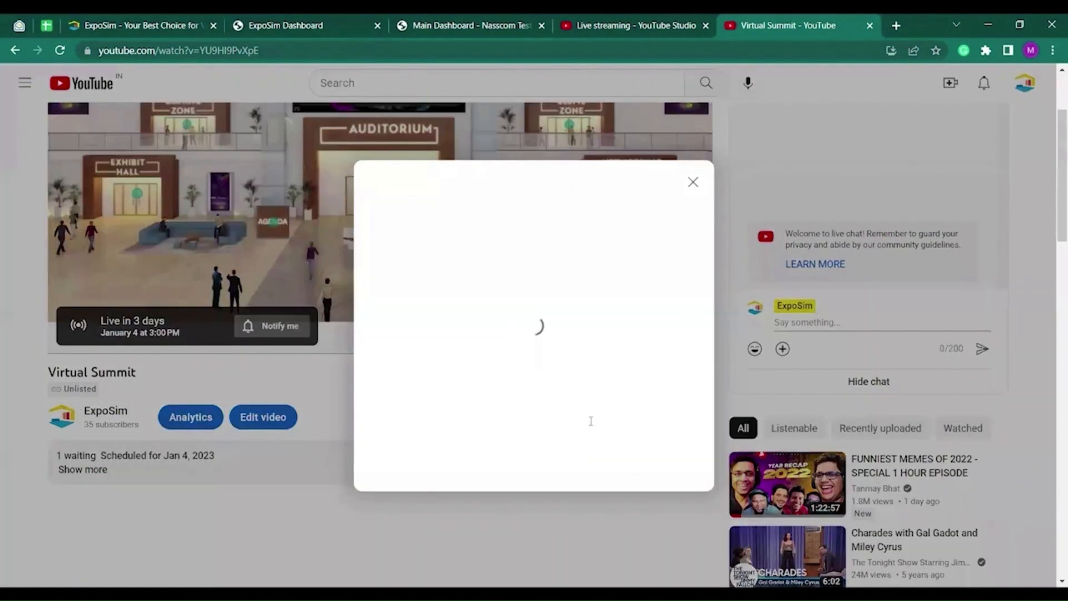
{"action": "left_click", "coordinate": [395, 356]}
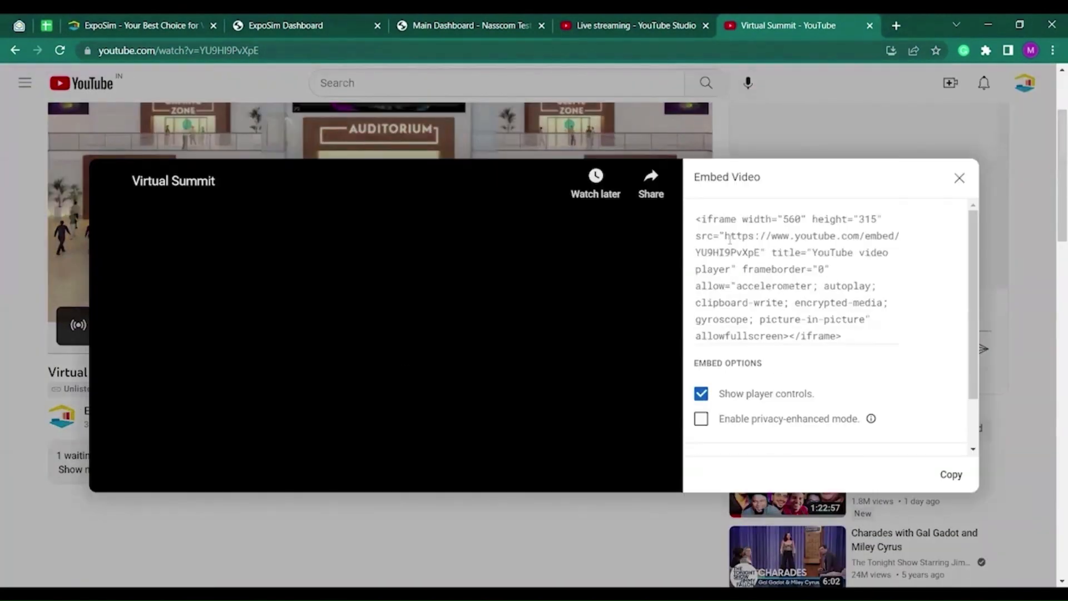
{"action": "left_click_drag", "start_coordinate": [724, 237], "coordinate": [761, 253]}
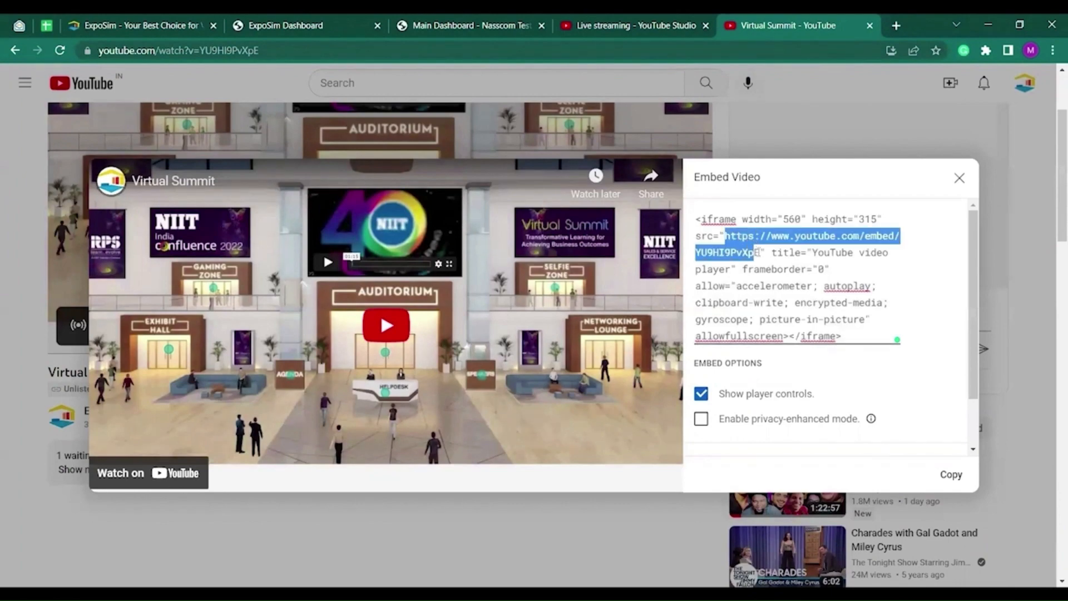
{"action": "key", "text": "Escape"}
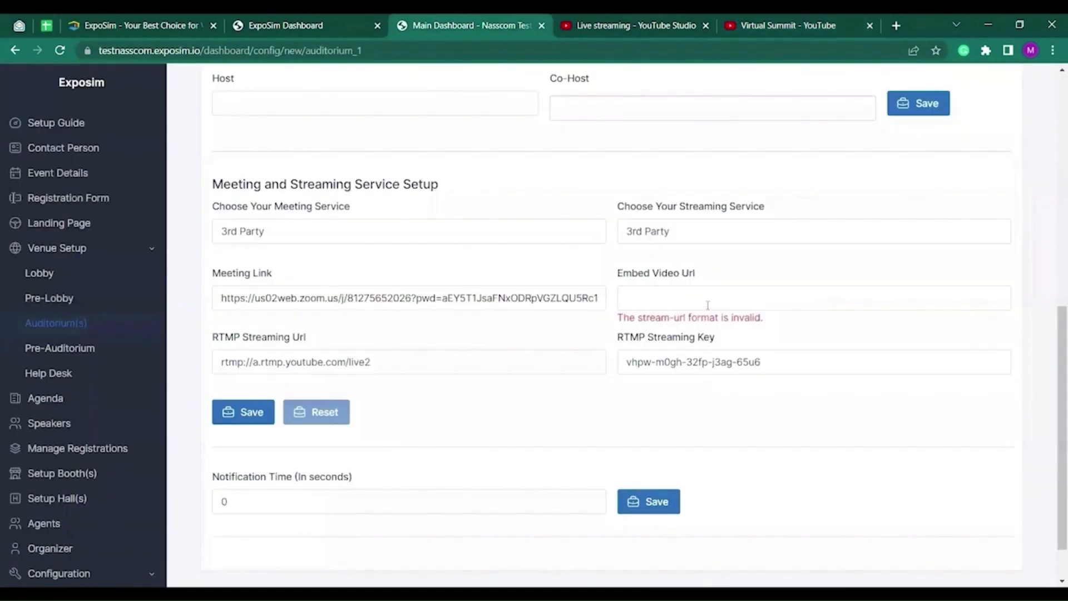
{"action": "left_click", "coordinate": [707, 306]}
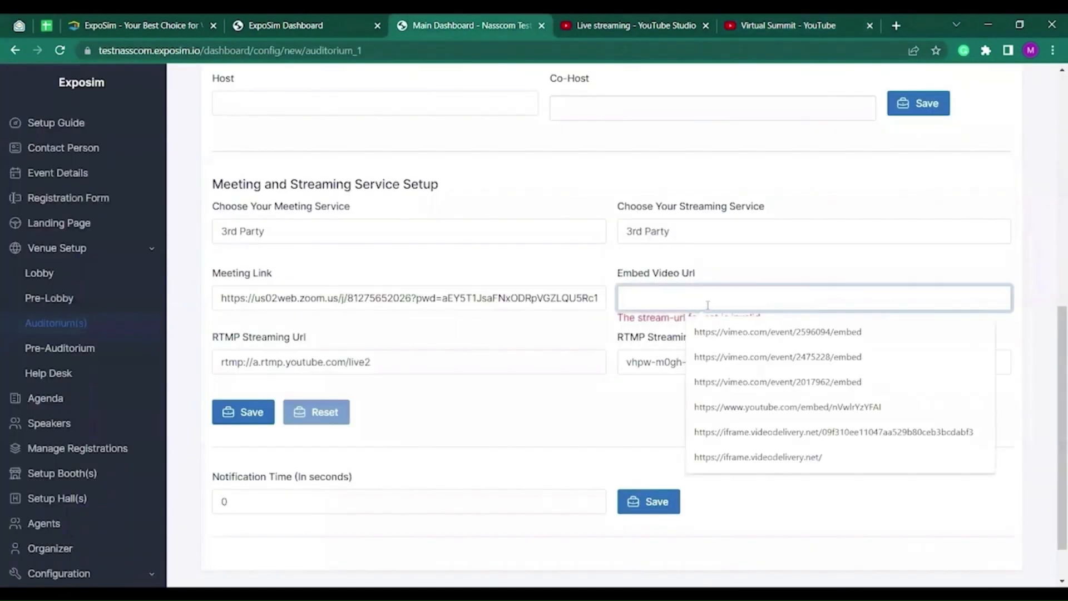
{"action": "key", "text": "ctrl+v"}
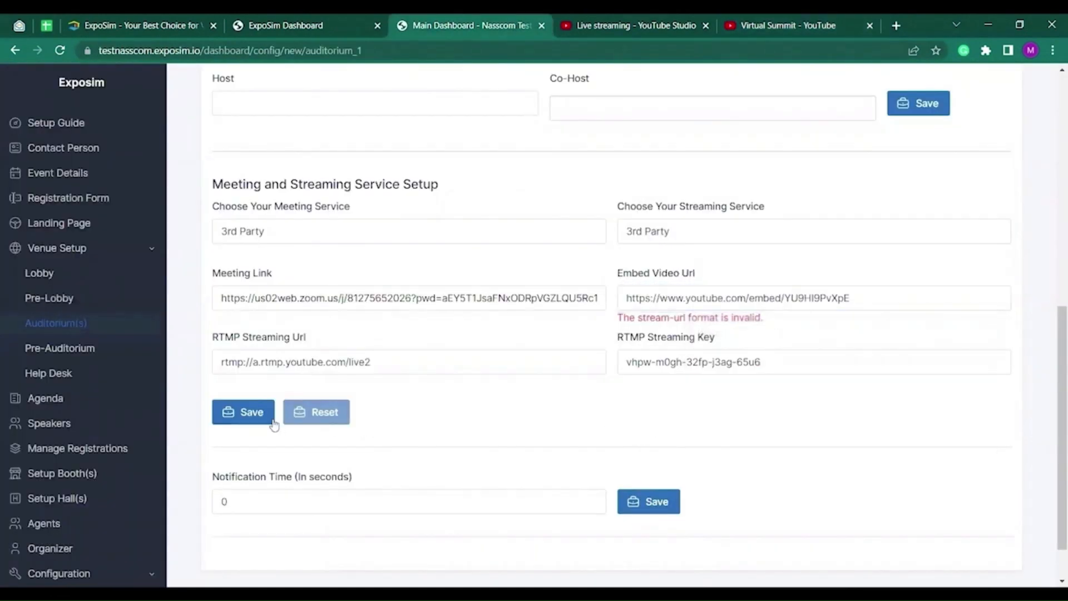
{"action": "left_click", "coordinate": [261, 414]}
{"action": "scroll", "coordinate": [501, 410], "scroll_direction": "down", "scroll_amount": 10}
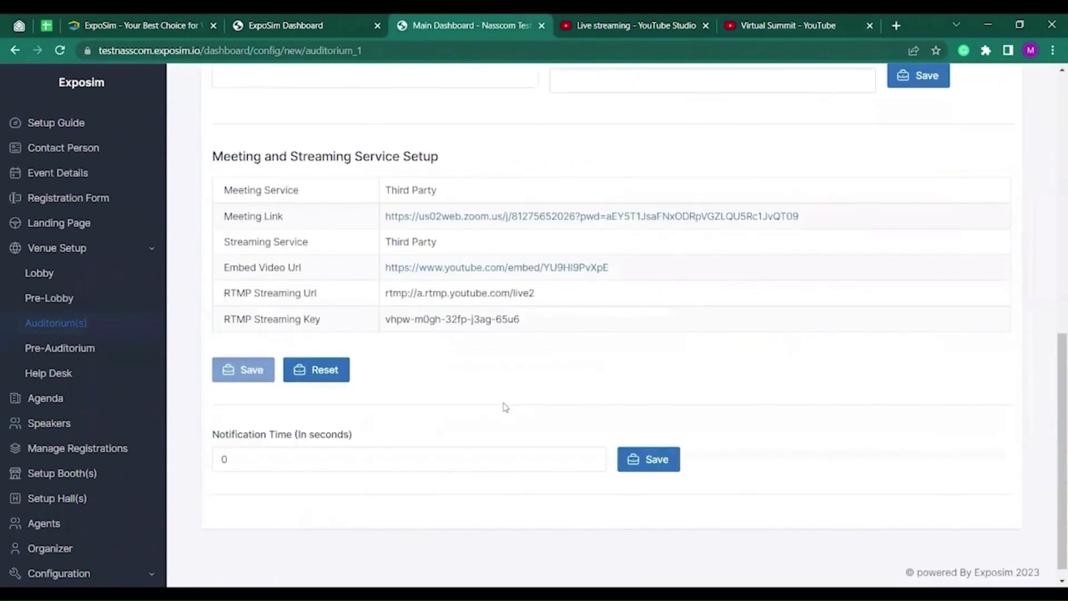
{"action": "scroll", "coordinate": [487, 391], "scroll_direction": "up", "scroll_amount": 1}
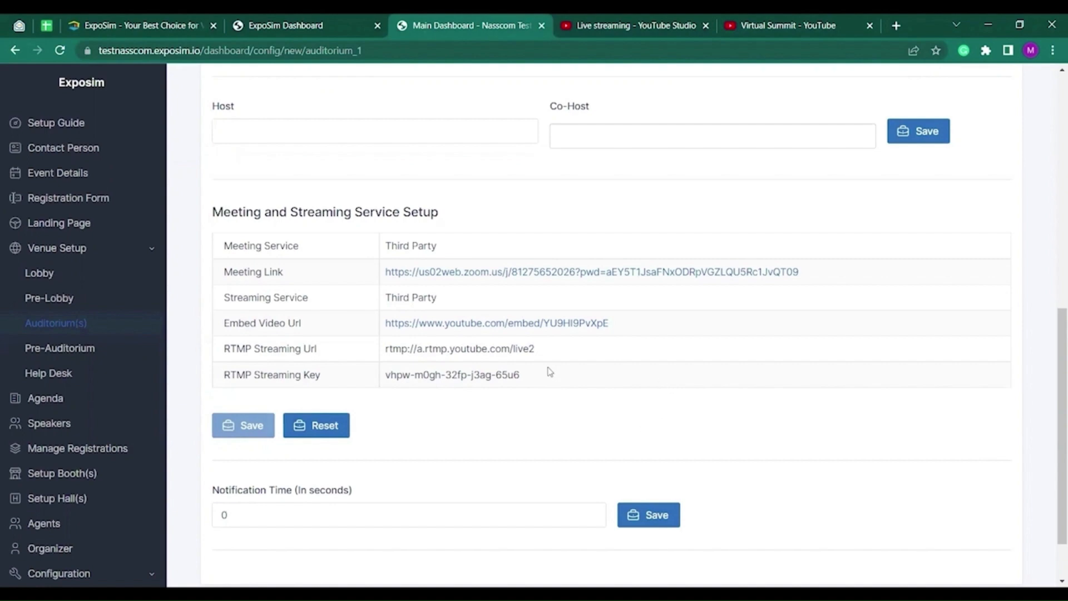
{"action": "scroll", "coordinate": [550, 371], "scroll_direction": "up", "scroll_amount": 4}
{"action": "scroll", "coordinate": [550, 372], "scroll_direction": "up", "scroll_amount": 5}
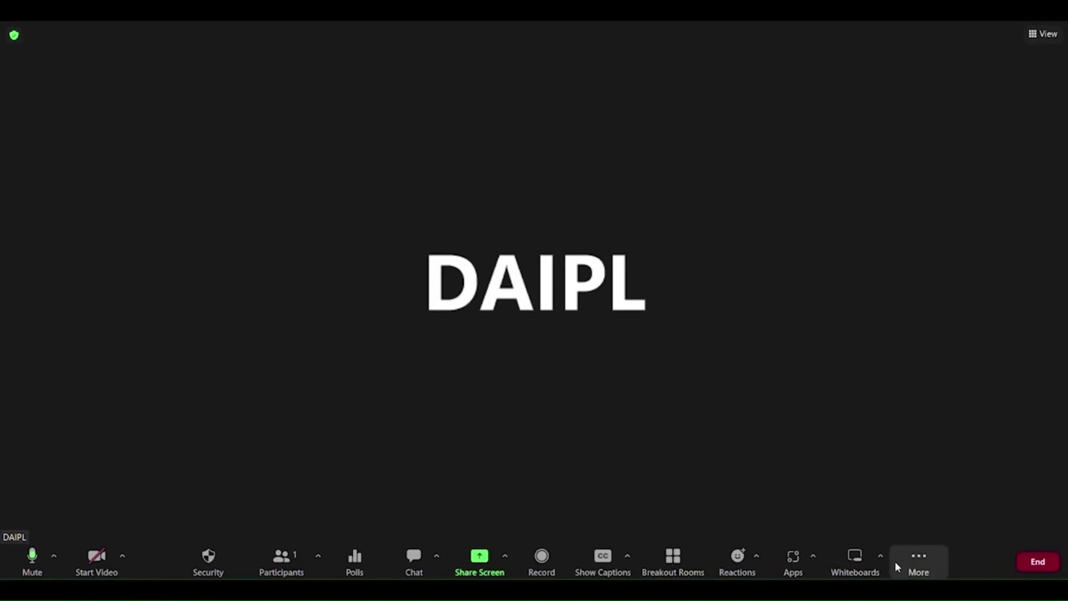
From the Zoom meeting's More menu, choose Live on Custom Live Streaming Service.
{"action": "left_click", "coordinate": [913, 562]}
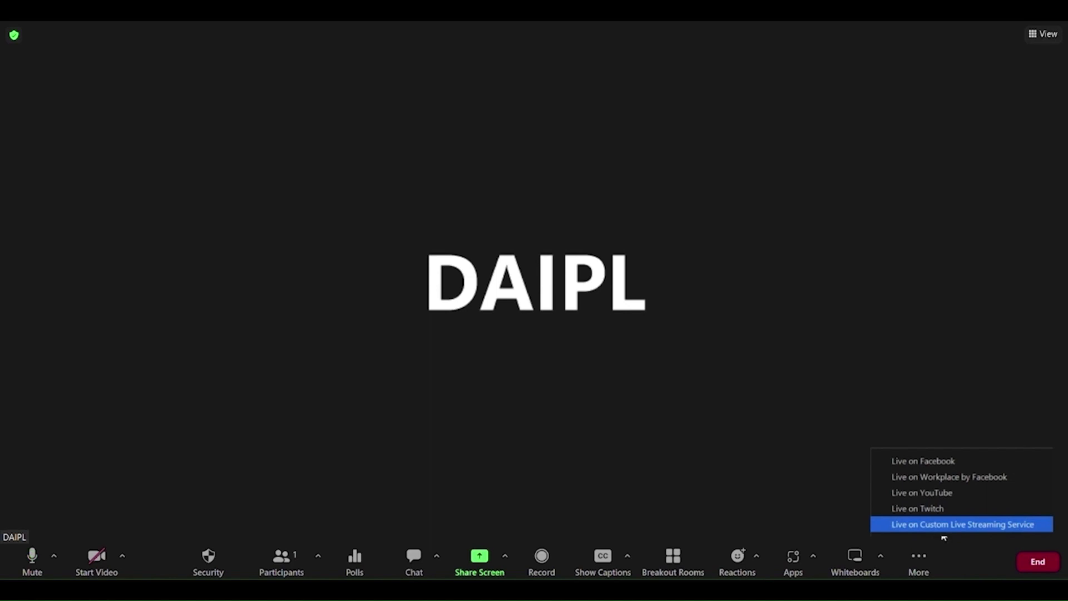
{"action": "left_click", "coordinate": [910, 527]}
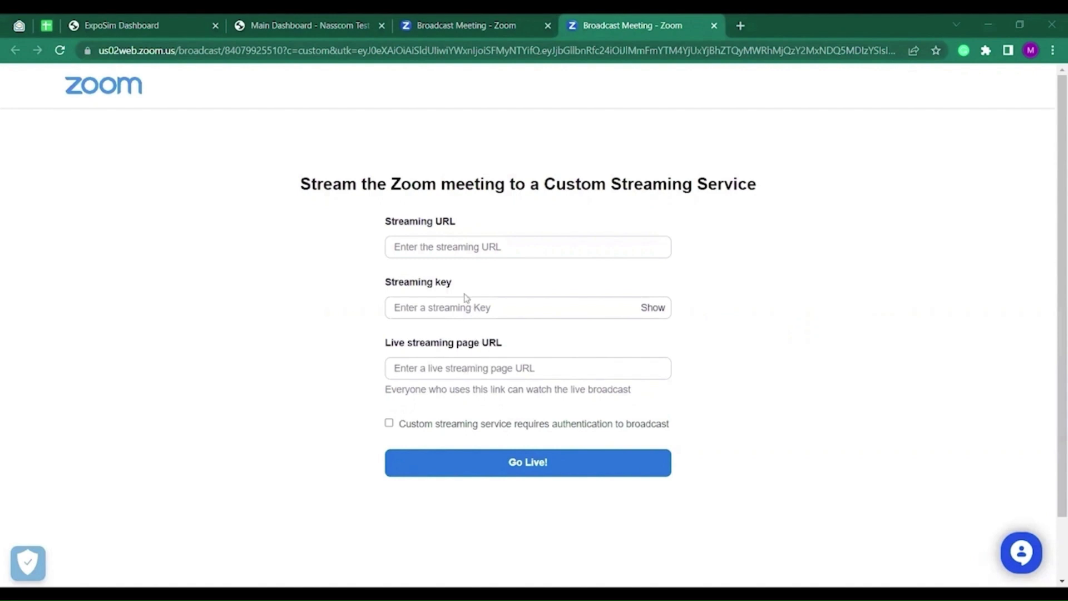
Copy the RTMP URL rtmp://a.rtmp.youtube.com/live2 from ExpoSim into Zoom's Streaming URL.
{"action": "left_click", "coordinate": [336, 23]}
{"action": "left_click_drag", "start_coordinate": [535, 333], "coordinate": [385, 332]}
{"action": "left_click", "coordinate": [578, 19]}
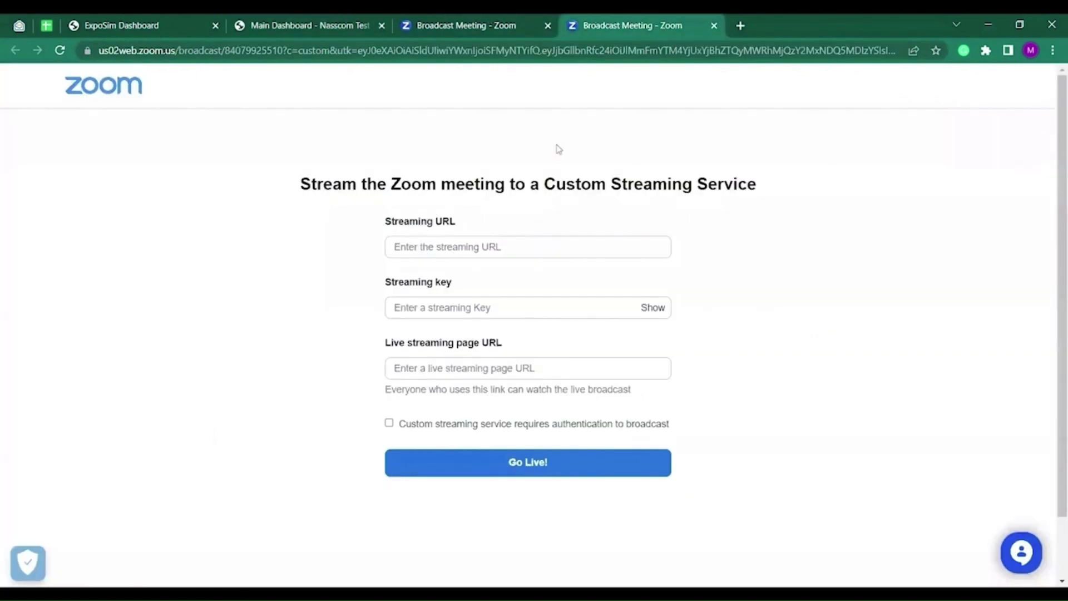
{"action": "left_click", "coordinate": [485, 253]}
{"action": "key", "text": "ctrl+v"}
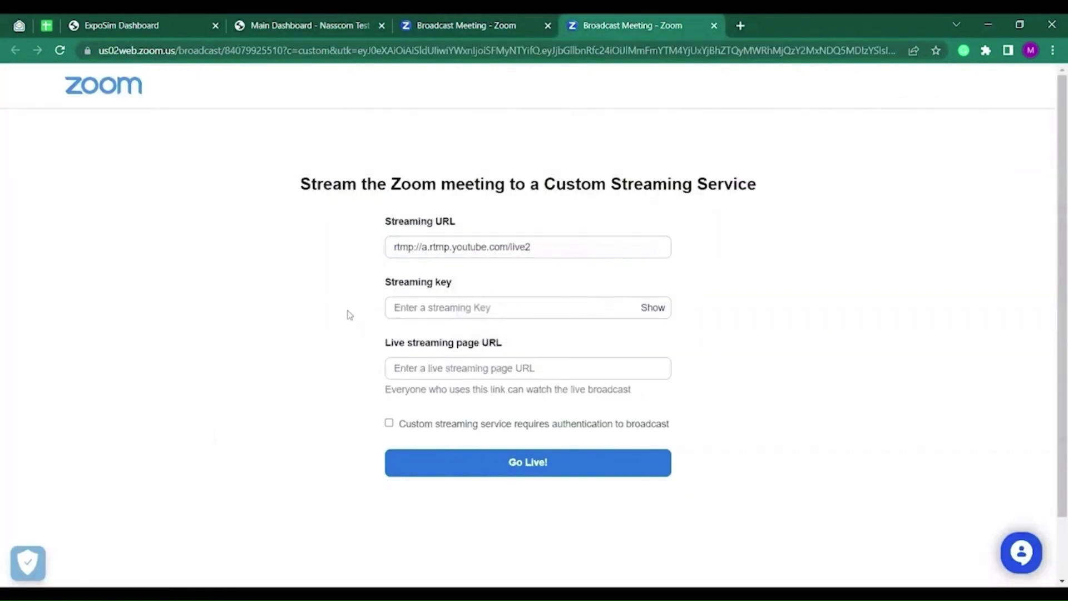
{"action": "left_click", "coordinate": [343, 19]}
{"action": "left_click_drag", "start_coordinate": [520, 359], "coordinate": [386, 366]}
{"action": "key", "text": "ctrl+c"}
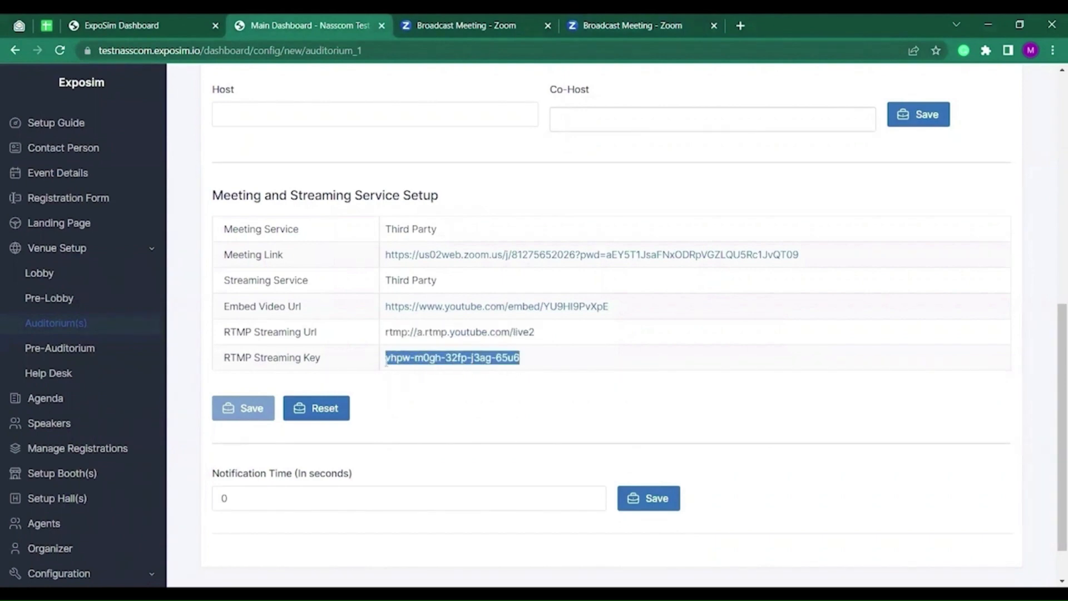
{"action": "left_click", "coordinate": [623, 25]}
{"action": "left_click", "coordinate": [507, 307]}
{"action": "key", "text": "ctrl+v"}
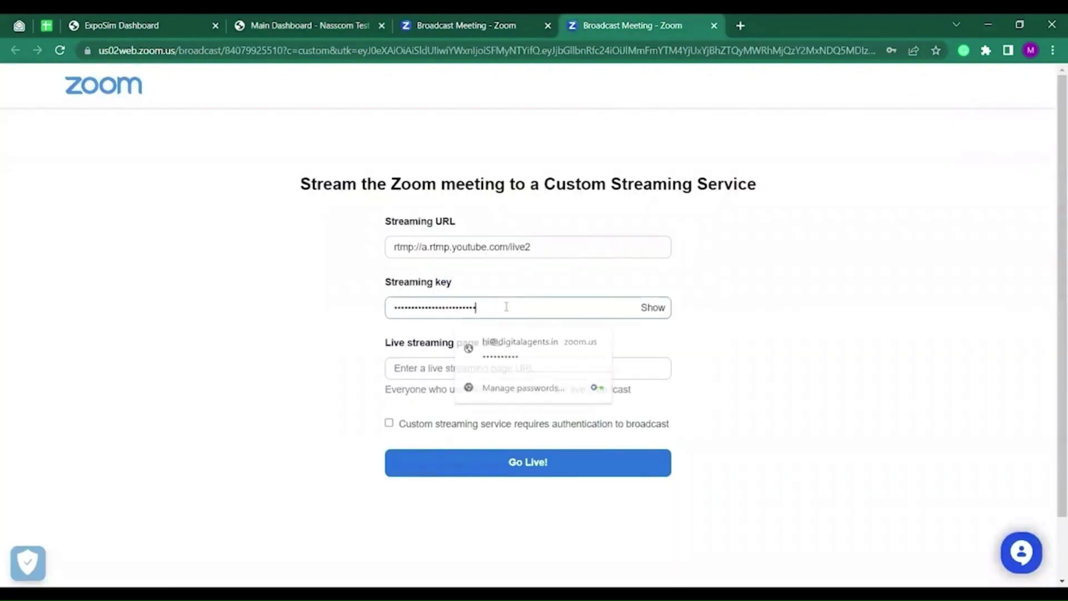
{"action": "left_click", "coordinate": [687, 353]}
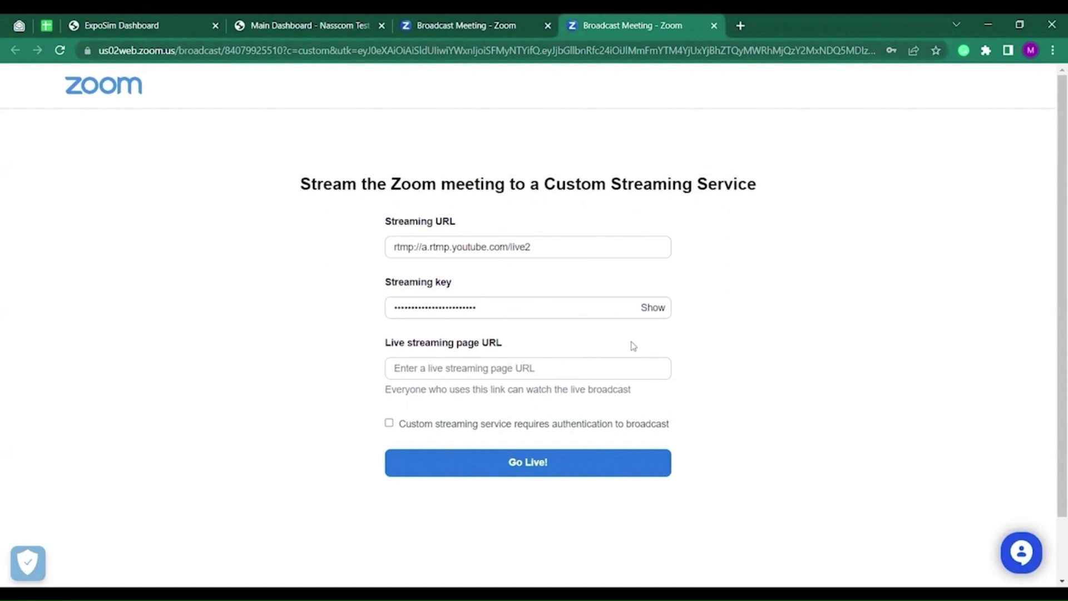
{"action": "left_click", "coordinate": [550, 364]}
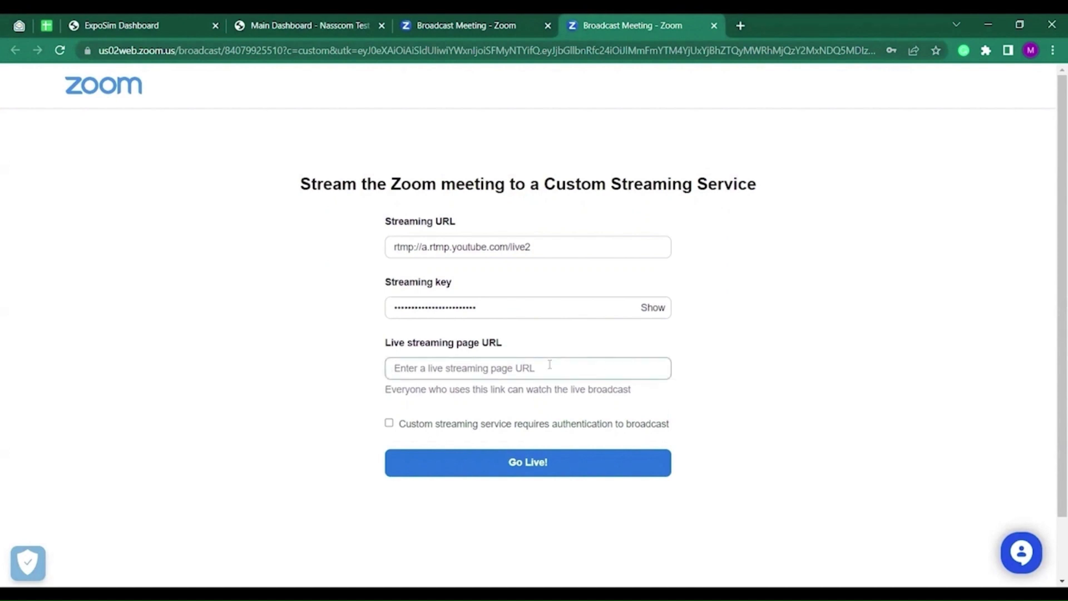
{"action": "key", "text": "ctrl+v"}
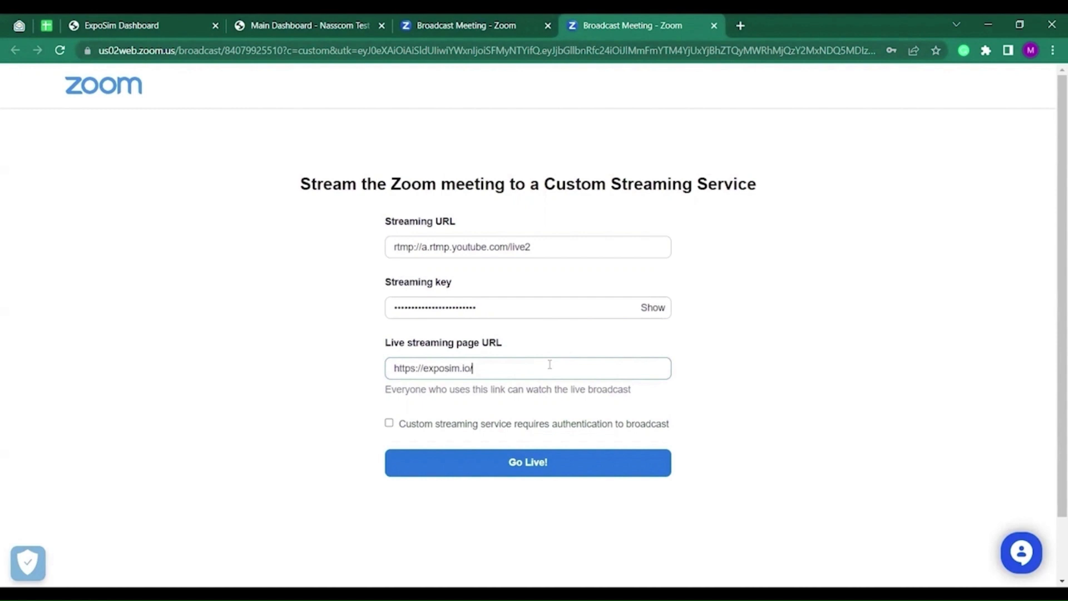
{"action": "left_click", "coordinate": [548, 464]}
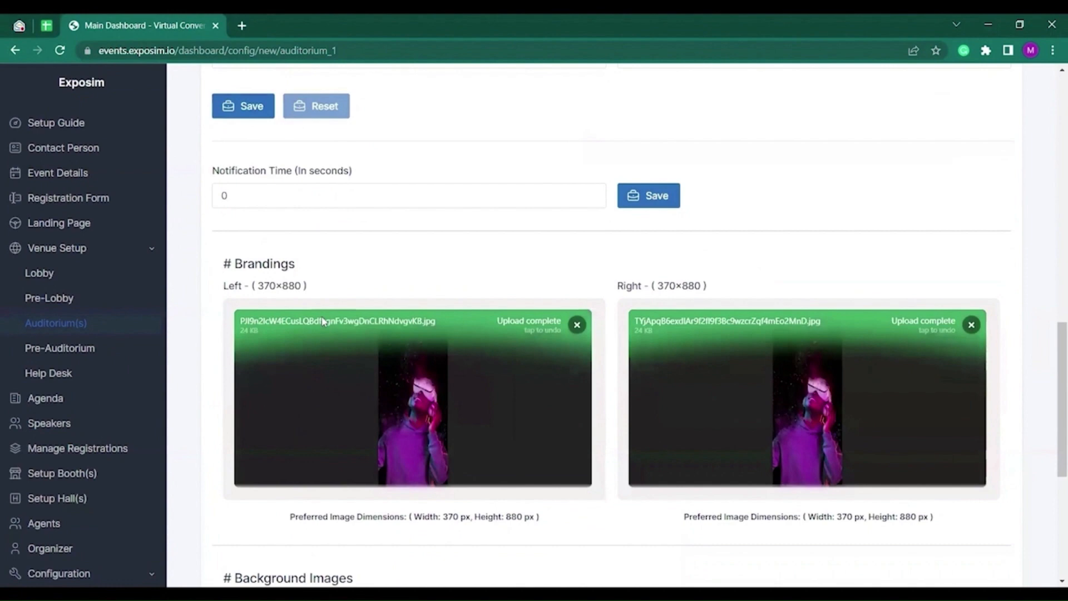
Return to the Zoom meeting view showing the DAIPL name card.
{"action": "scroll", "coordinate": [302, 270], "scroll_direction": "down", "scroll_amount": 3}
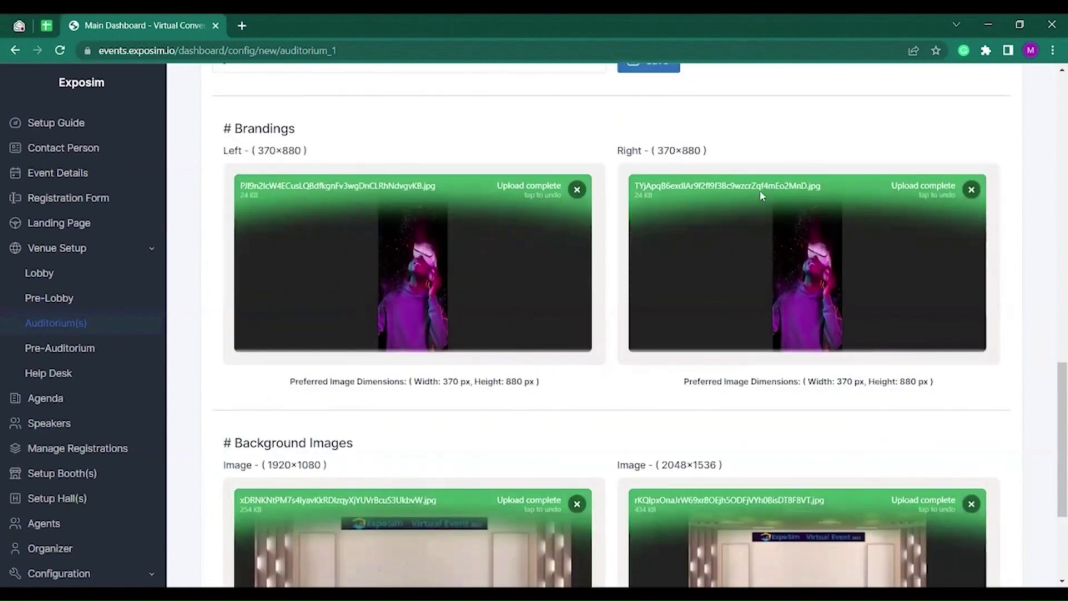
Review the auditorium branding images, then go to the Pre-Auditorium configuration.
{"action": "scroll", "coordinate": [720, 195], "scroll_direction": "up", "scroll_amount": 1}
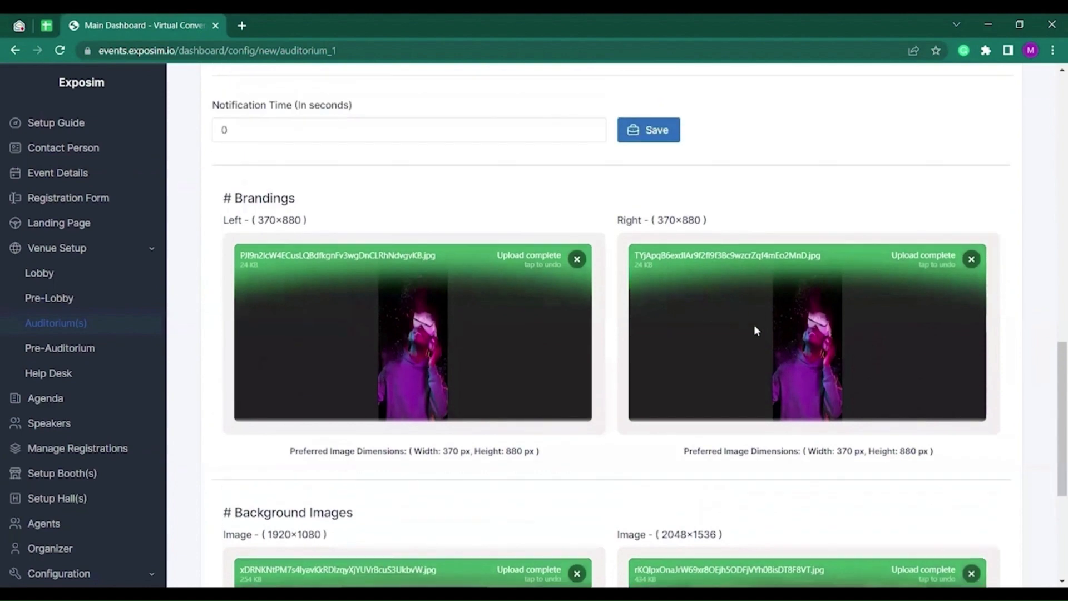
{"action": "scroll", "coordinate": [632, 315], "scroll_direction": "down", "scroll_amount": 1}
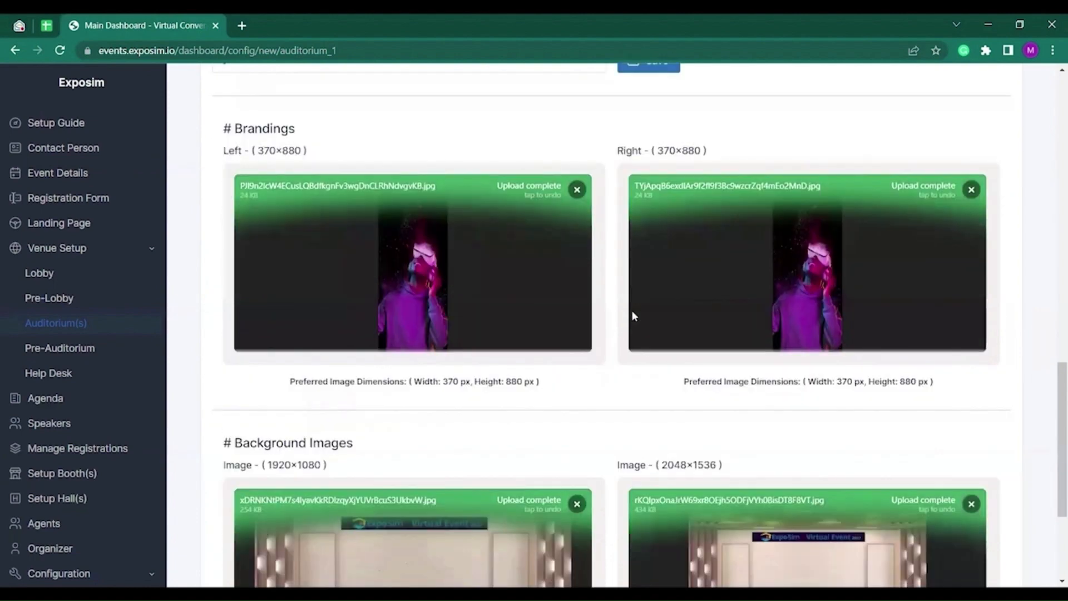
{"action": "scroll", "coordinate": [632, 310], "scroll_direction": "down", "scroll_amount": 2}
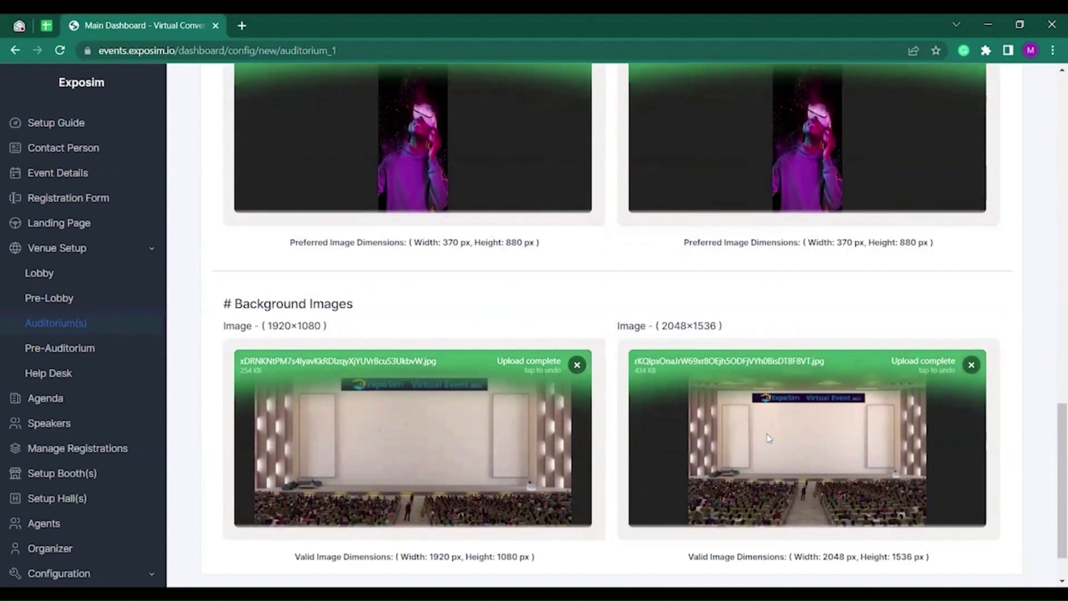
{"action": "scroll", "coordinate": [567, 410], "scroll_direction": "up", "scroll_amount": 2}
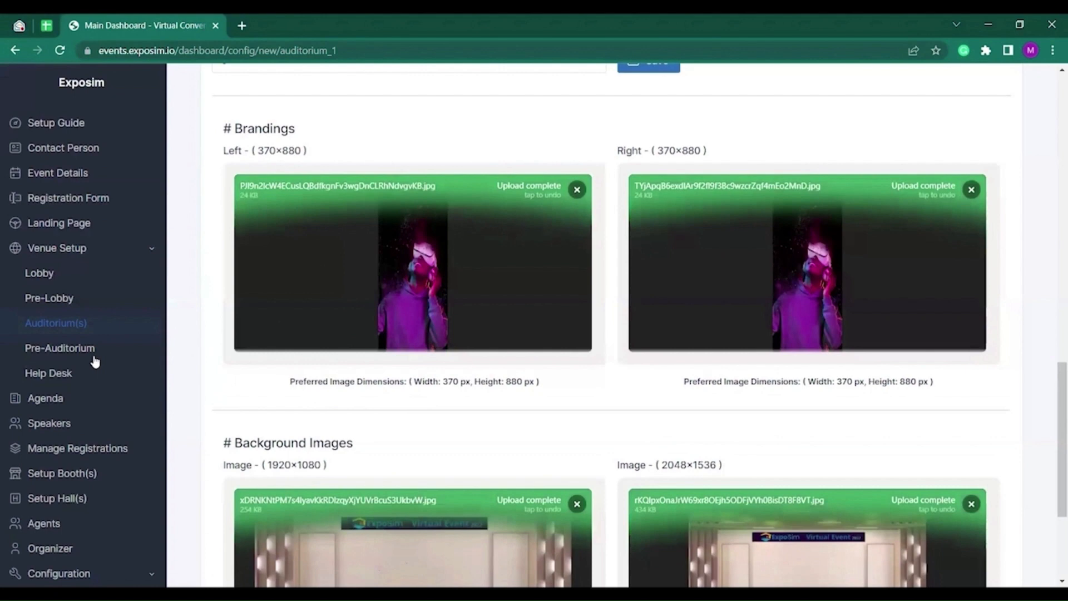
{"action": "left_click", "coordinate": [90, 352]}
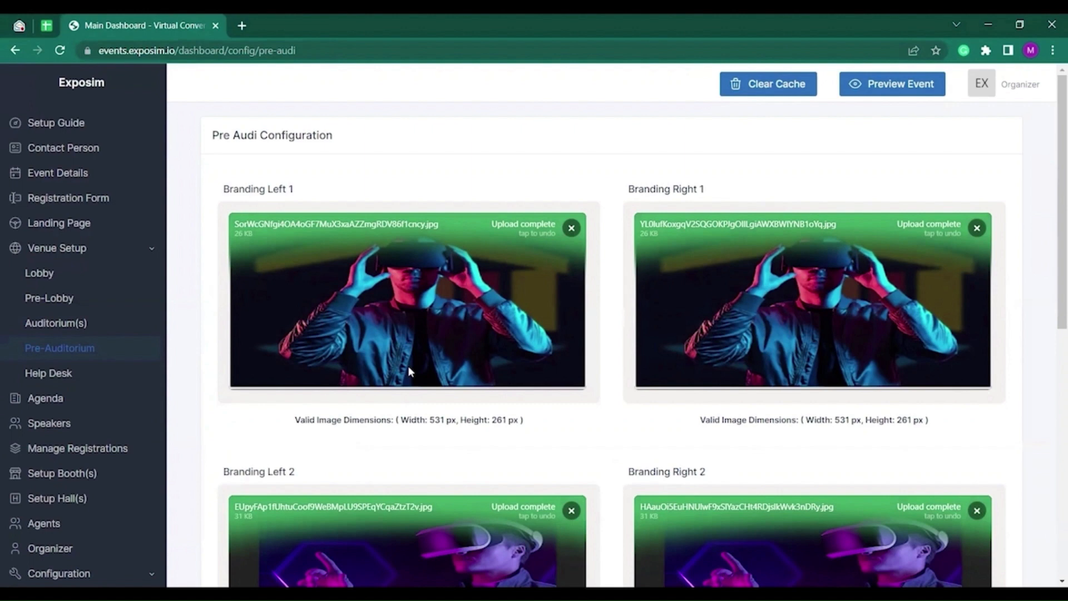
Look over the Pre Audi Configuration brandings, then go to Help Desk setup.
{"action": "scroll", "coordinate": [542, 389], "scroll_direction": "down", "scroll_amount": 4}
{"action": "scroll", "coordinate": [542, 390], "scroll_direction": "up", "scroll_amount": 2}
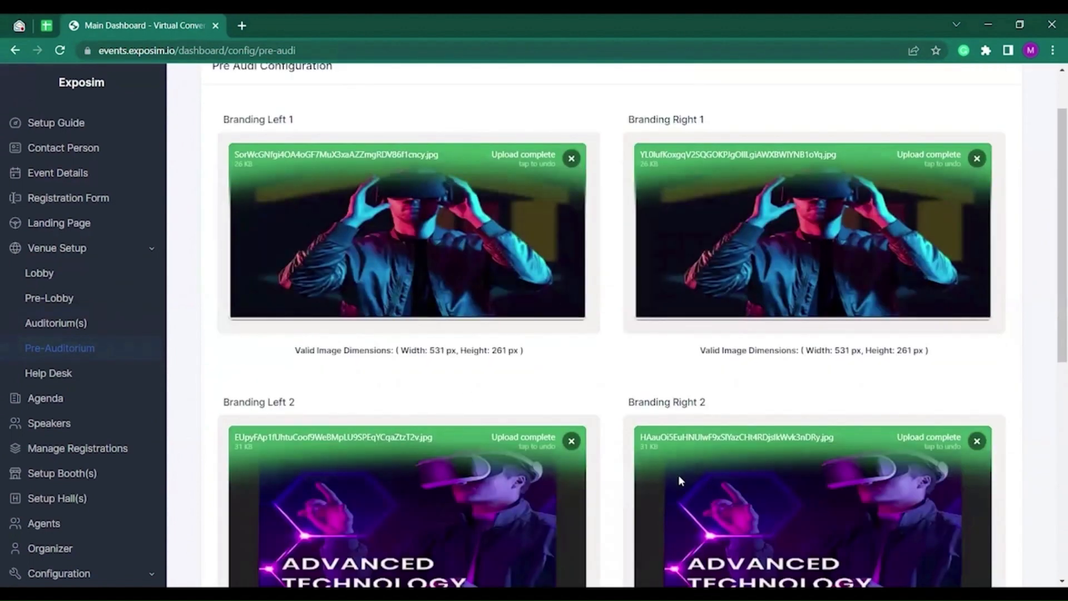
{"action": "scroll", "coordinate": [667, 481], "scroll_direction": "down", "scroll_amount": 4}
{"action": "scroll", "coordinate": [656, 487], "scroll_direction": "down", "scroll_amount": 4}
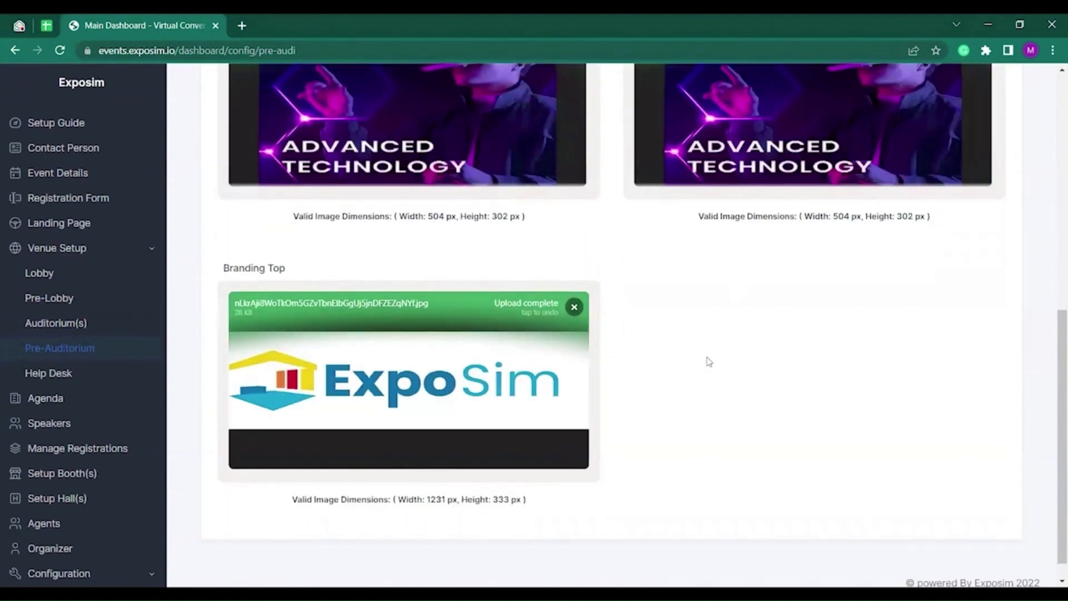
{"action": "left_click", "coordinate": [72, 373]}
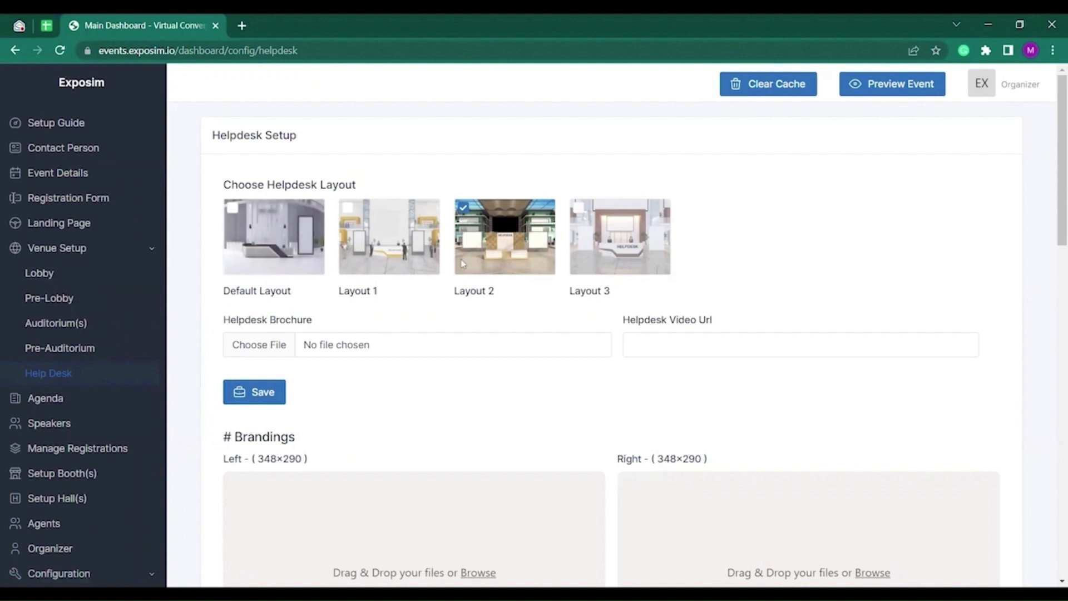
{"action": "left_click", "coordinate": [531, 243]}
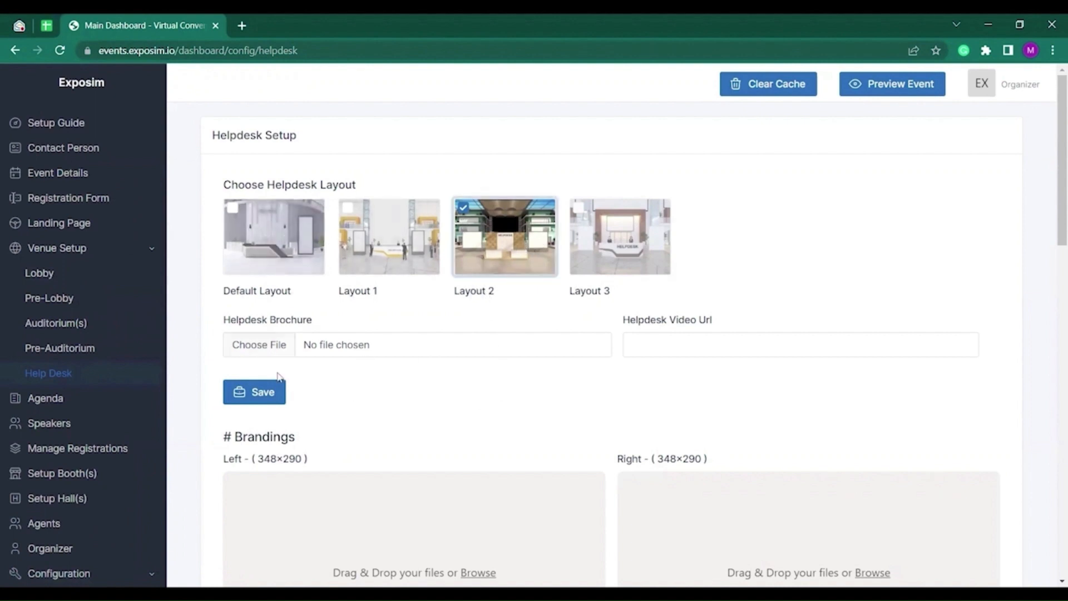
{"action": "left_click", "coordinate": [276, 394]}
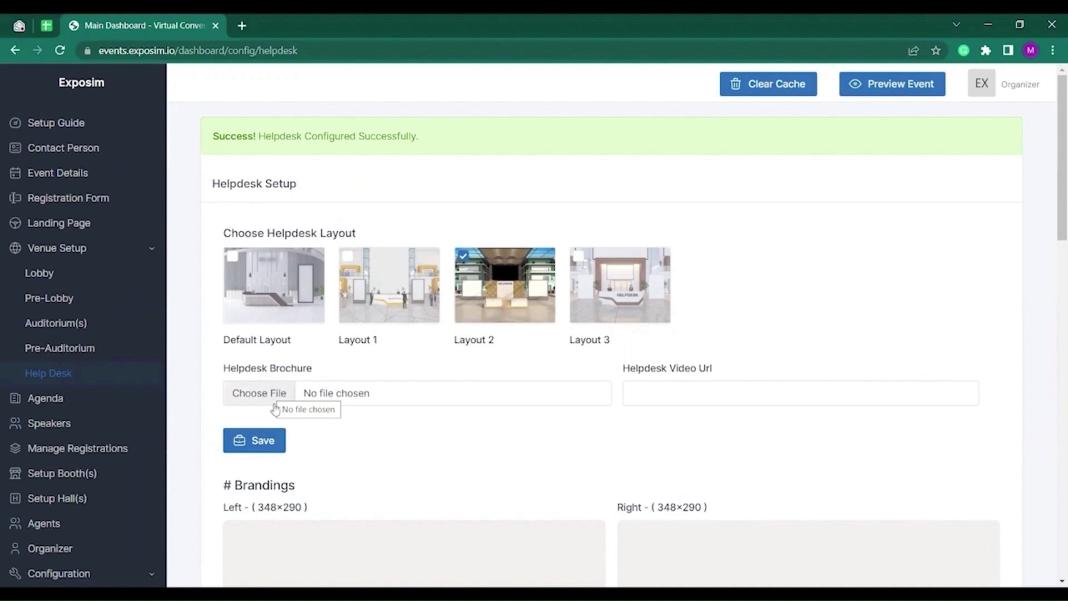
{"action": "left_click", "coordinate": [670, 394]}
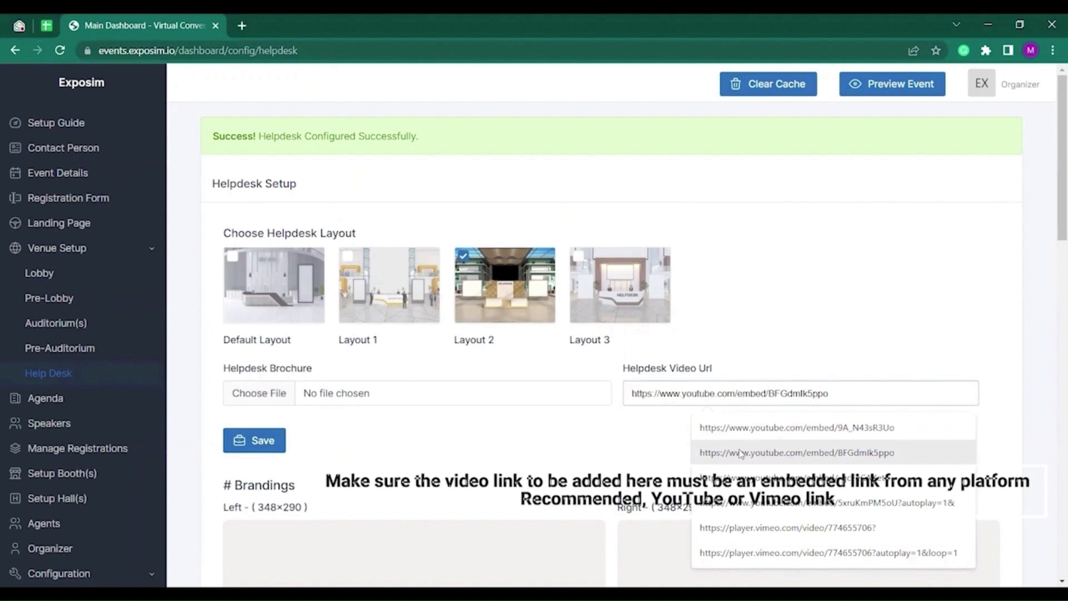
{"action": "left_click", "coordinate": [741, 454]}
{"action": "left_click", "coordinate": [259, 435]}
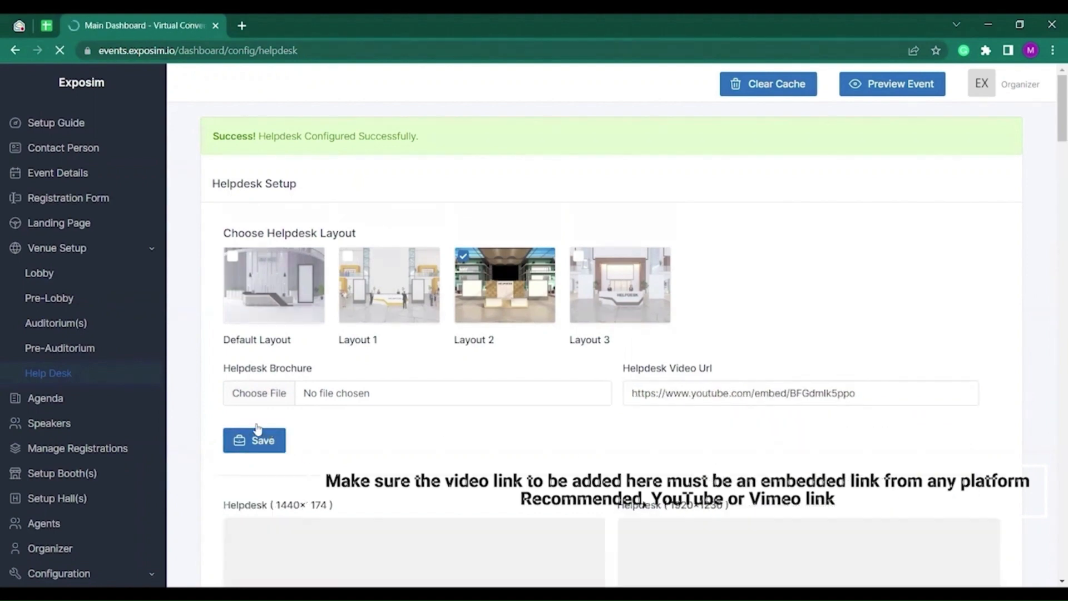
{"action": "scroll", "coordinate": [345, 428], "scroll_direction": "down", "scroll_amount": 5}
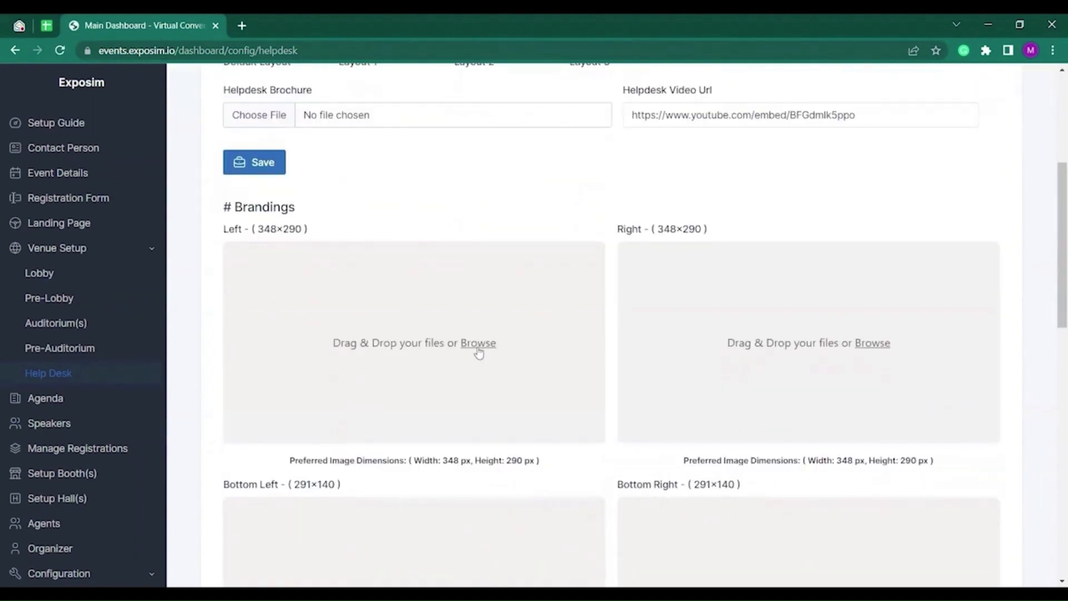
Upload HD 2.png into the help desk's Left and Right branding slots.
{"action": "left_click", "coordinate": [477, 349]}
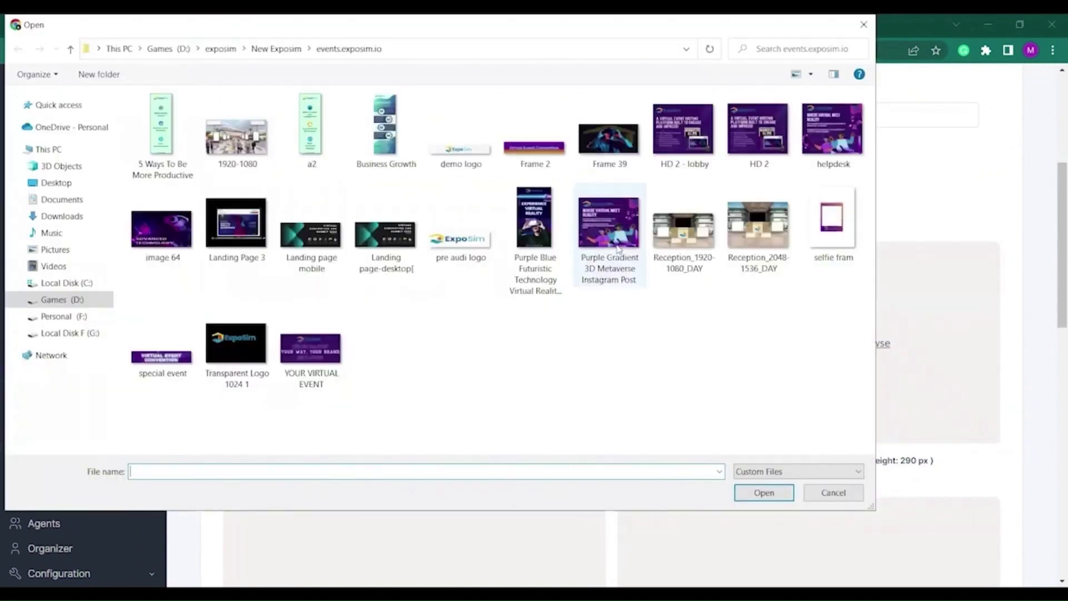
{"action": "left_click", "coordinate": [753, 157]}
{"action": "left_click", "coordinate": [763, 491]}
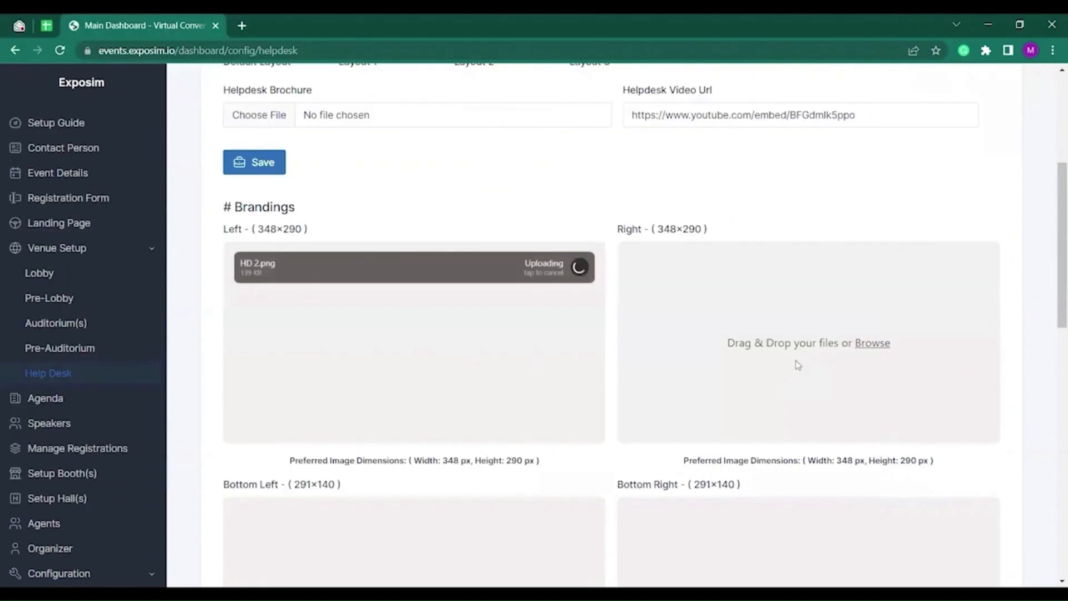
{"action": "left_click", "coordinate": [816, 349]}
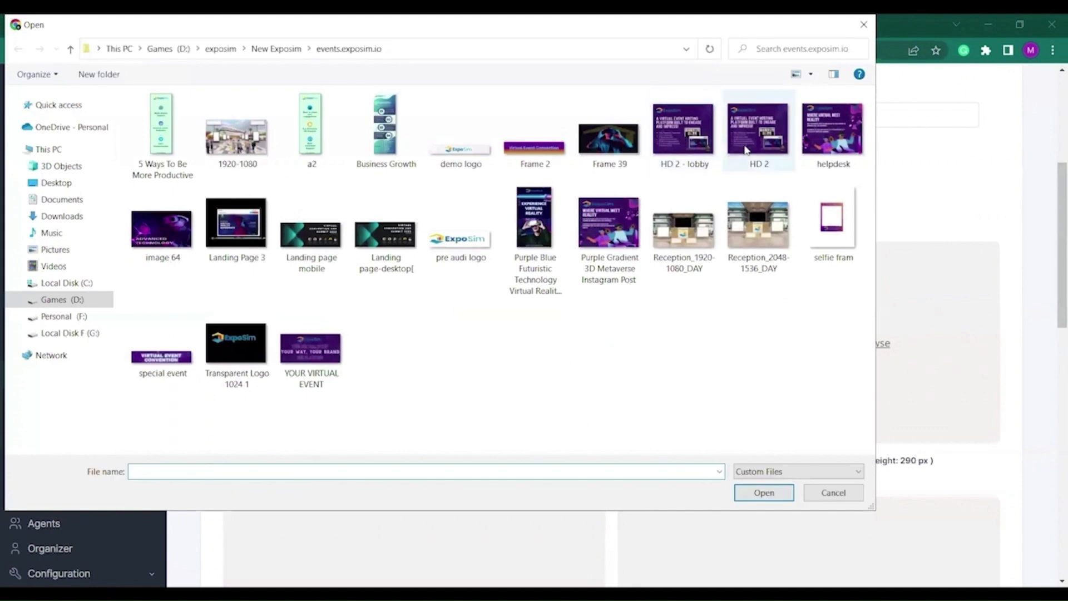
{"action": "left_click", "coordinate": [757, 130]}
{"action": "left_click", "coordinate": [771, 495]}
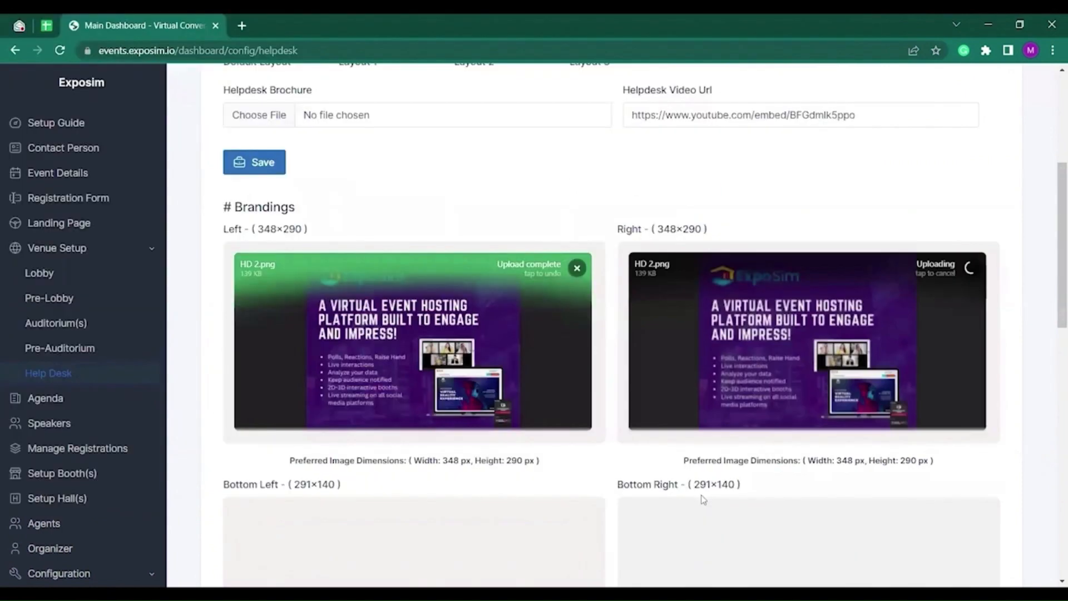
Upload YOUR VIRTUAL EVENT.png into the Bottom Left and Bottom Right branding slots.
{"action": "scroll", "coordinate": [636, 481], "scroll_direction": "down", "scroll_amount": 2}
{"action": "scroll", "coordinate": [636, 482], "scroll_direction": "down", "scroll_amount": 3}
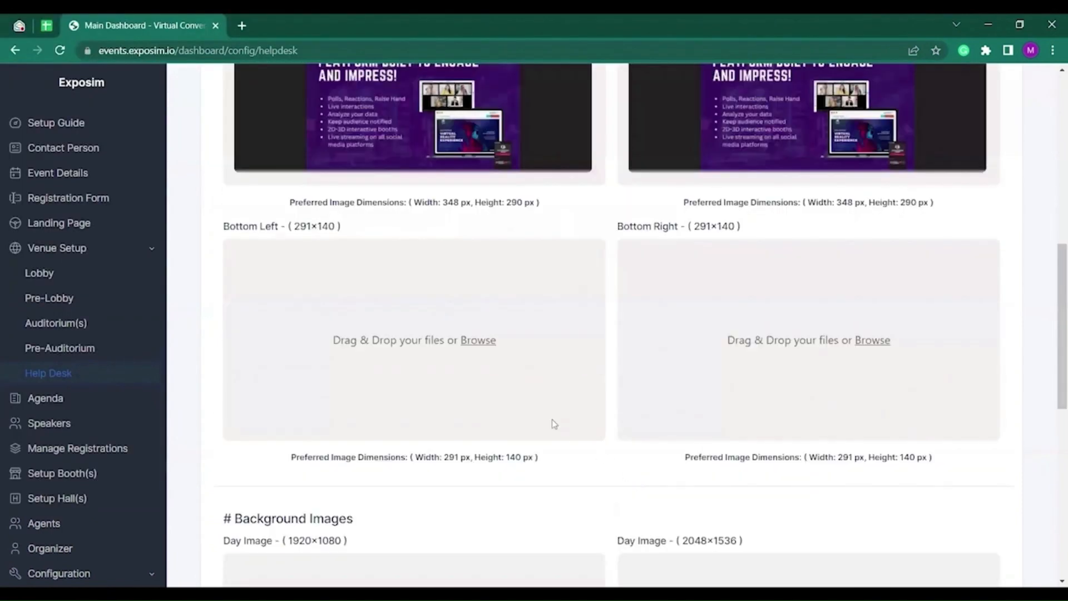
{"action": "left_click", "coordinate": [462, 340]}
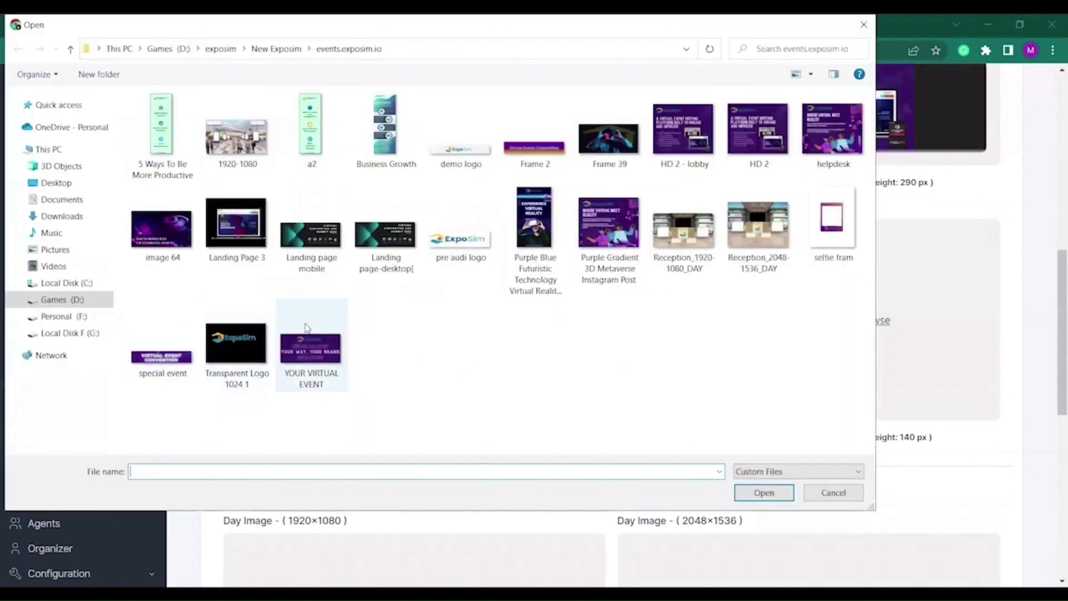
{"action": "left_click", "coordinate": [306, 351]}
{"action": "left_click", "coordinate": [764, 493]}
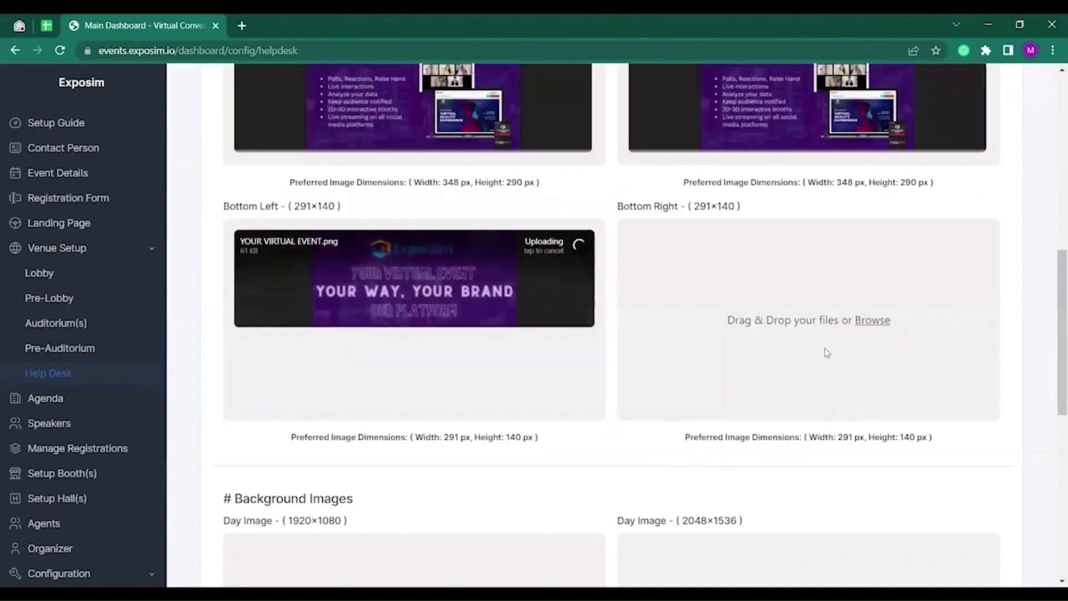
{"action": "left_click", "coordinate": [805, 344]}
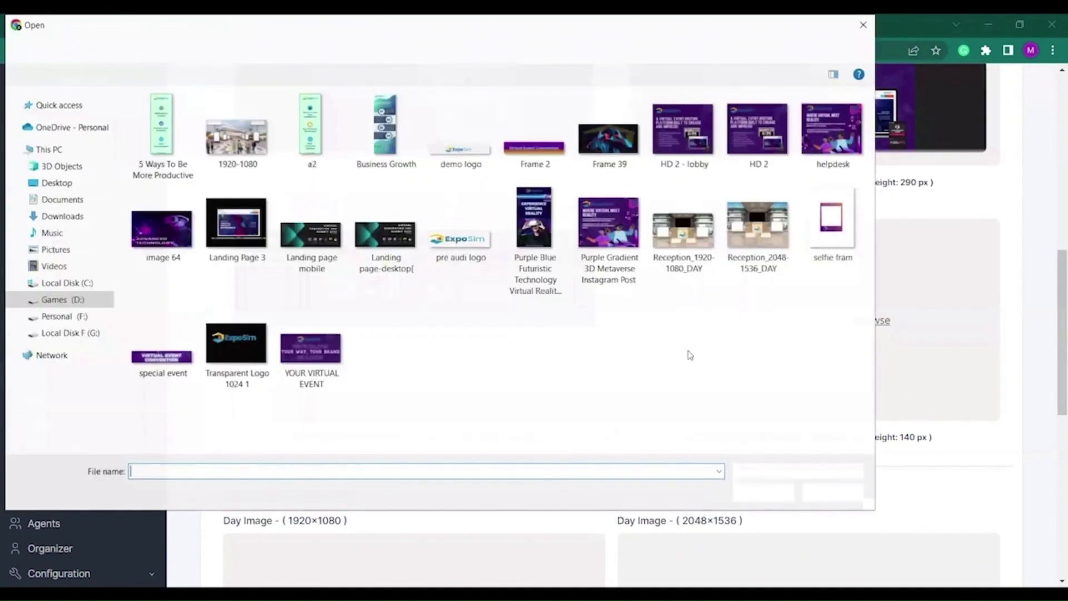
{"action": "left_click", "coordinate": [610, 228]}
{"action": "left_click", "coordinate": [310, 348]}
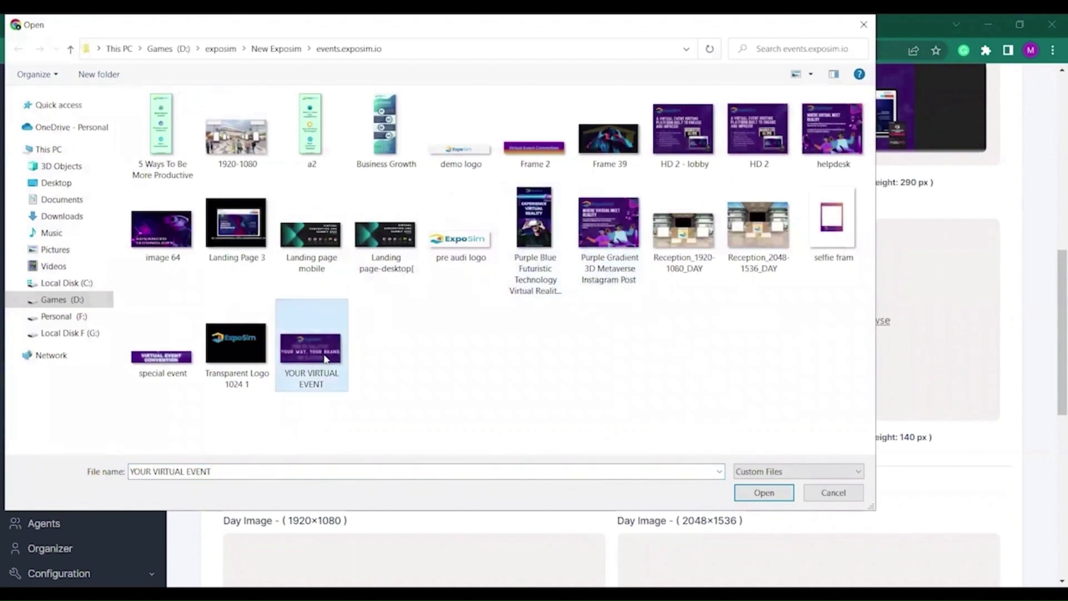
{"action": "left_click", "coordinate": [764, 493]}
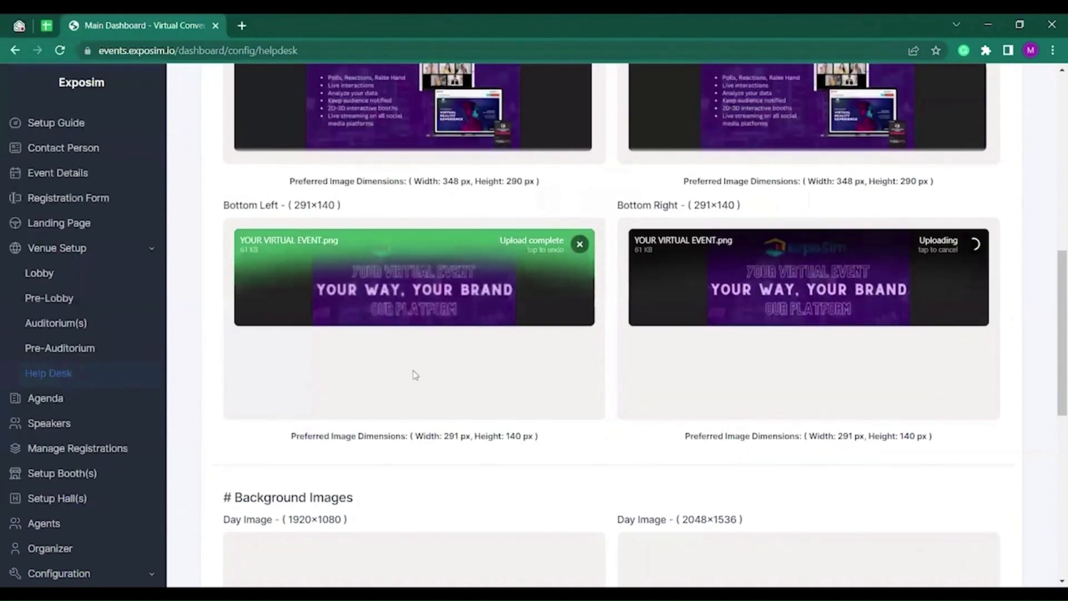
{"action": "scroll", "coordinate": [420, 370], "scroll_direction": "down", "scroll_amount": 3}
{"action": "scroll", "coordinate": [426, 356], "scroll_direction": "up", "scroll_amount": 3}
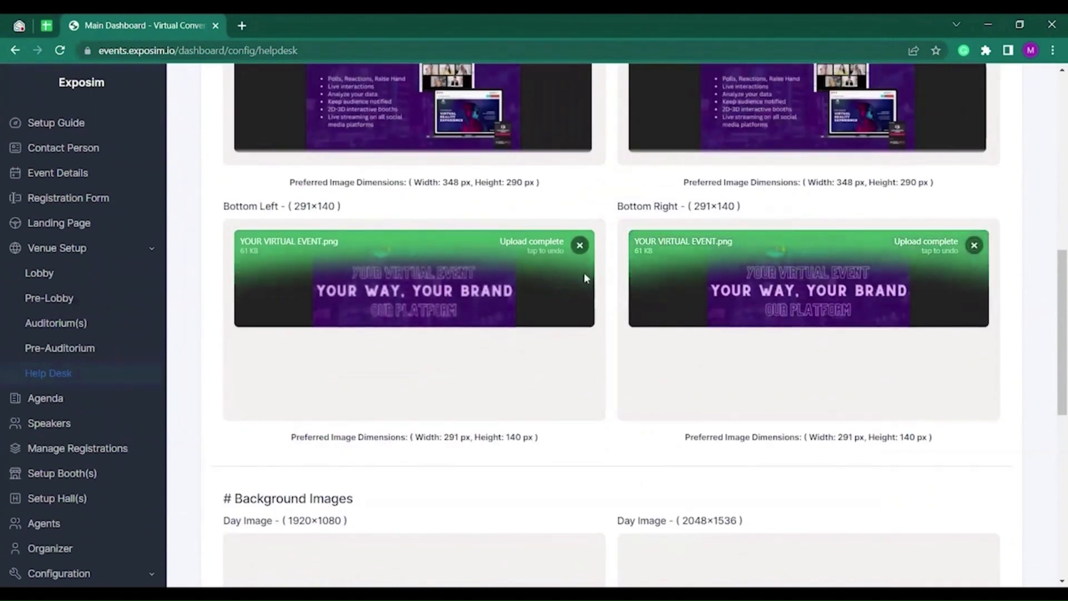
{"action": "scroll", "coordinate": [183, 417], "scroll_direction": "up", "scroll_amount": 10}
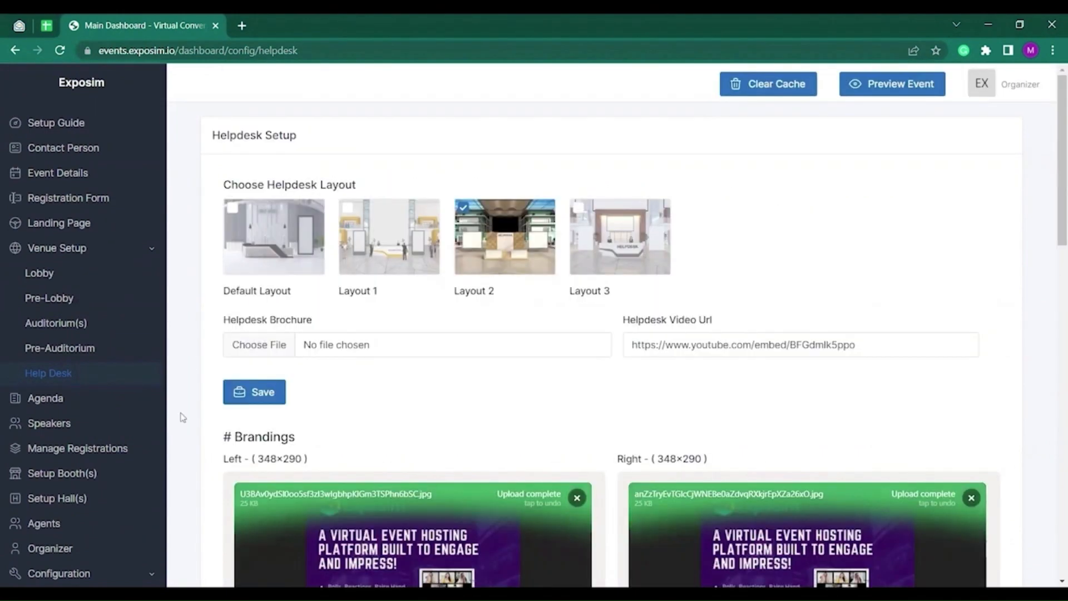
Create a new agenda session titled Opening Keynote in Auditorium 2.
{"action": "left_click", "coordinate": [69, 399]}
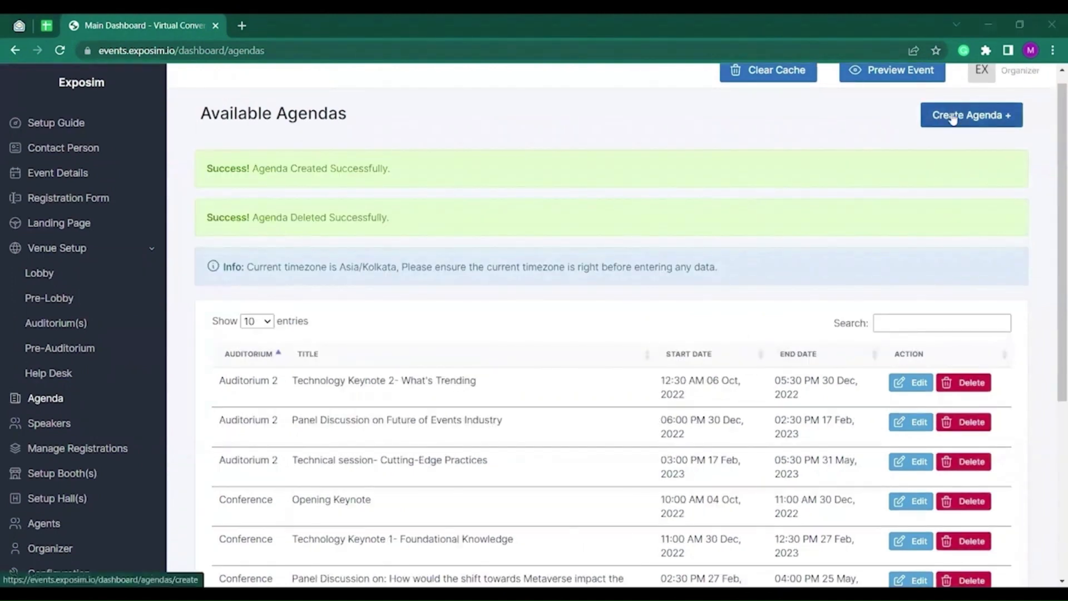
{"action": "left_click", "coordinate": [953, 117]}
{"action": "left_click", "coordinate": [421, 265]}
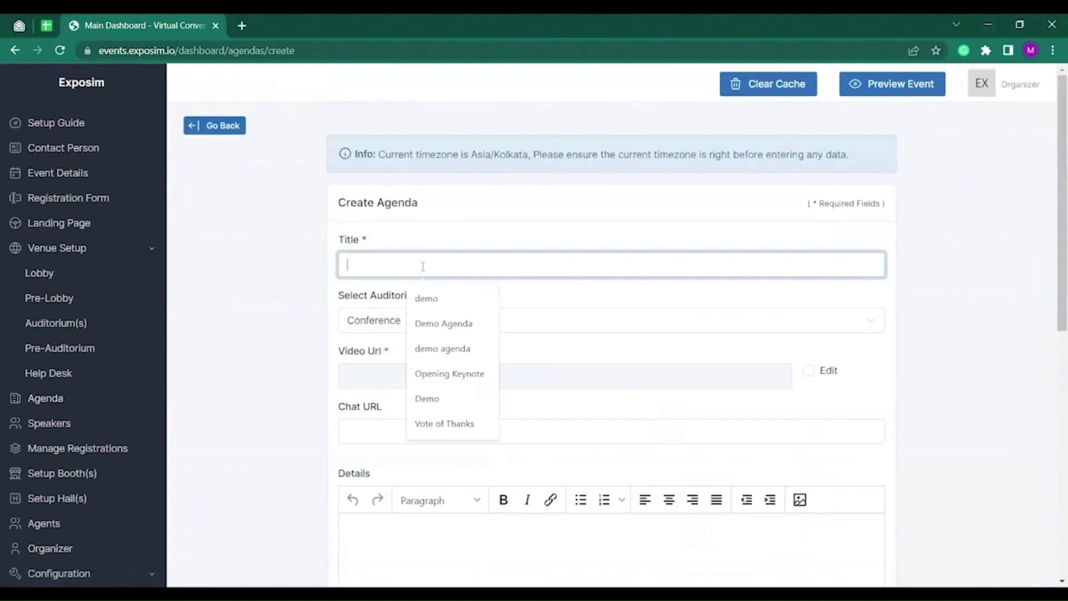
{"action": "left_click", "coordinate": [452, 376]}
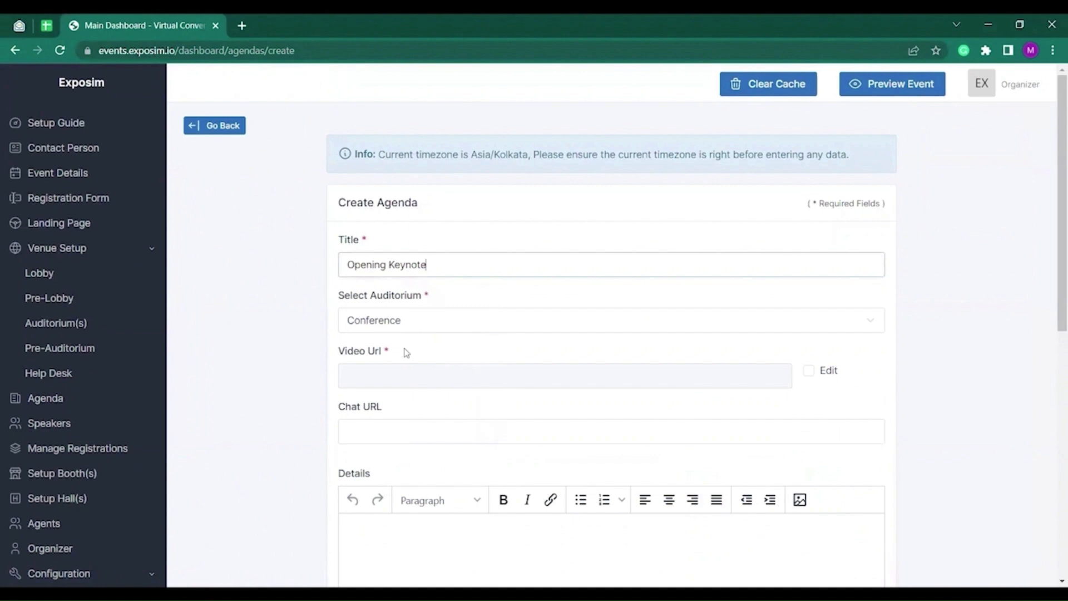
{"action": "left_click", "coordinate": [433, 322]}
{"action": "left_click", "coordinate": [378, 352]}
{"action": "scroll", "coordinate": [436, 311], "scroll_direction": "down", "scroll_amount": 1}
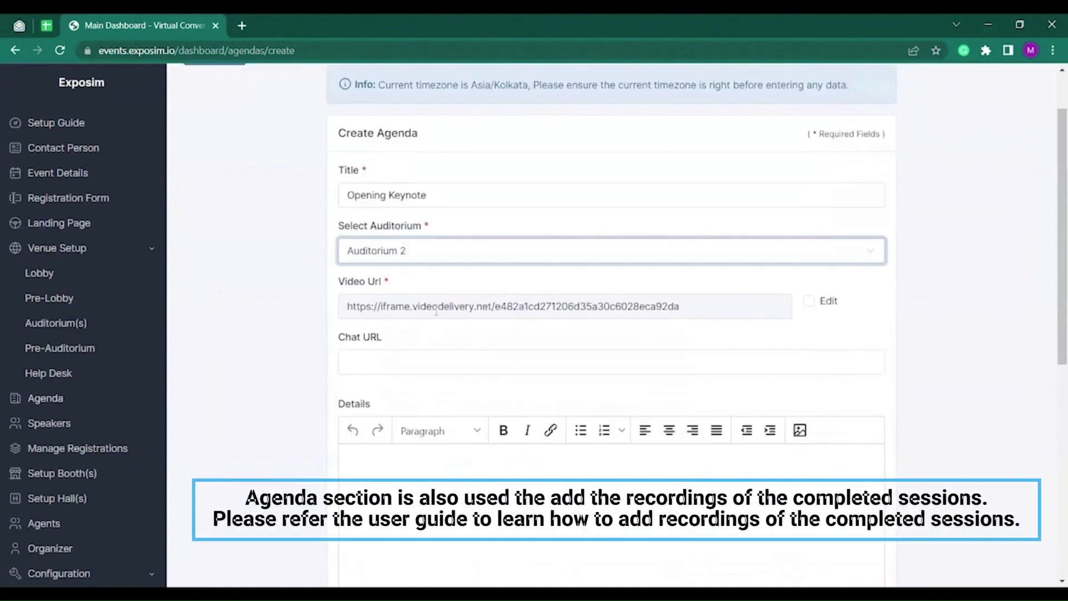
{"action": "scroll", "coordinate": [436, 334], "scroll_direction": "down", "scroll_amount": 1}
{"action": "left_click", "coordinate": [386, 413]}
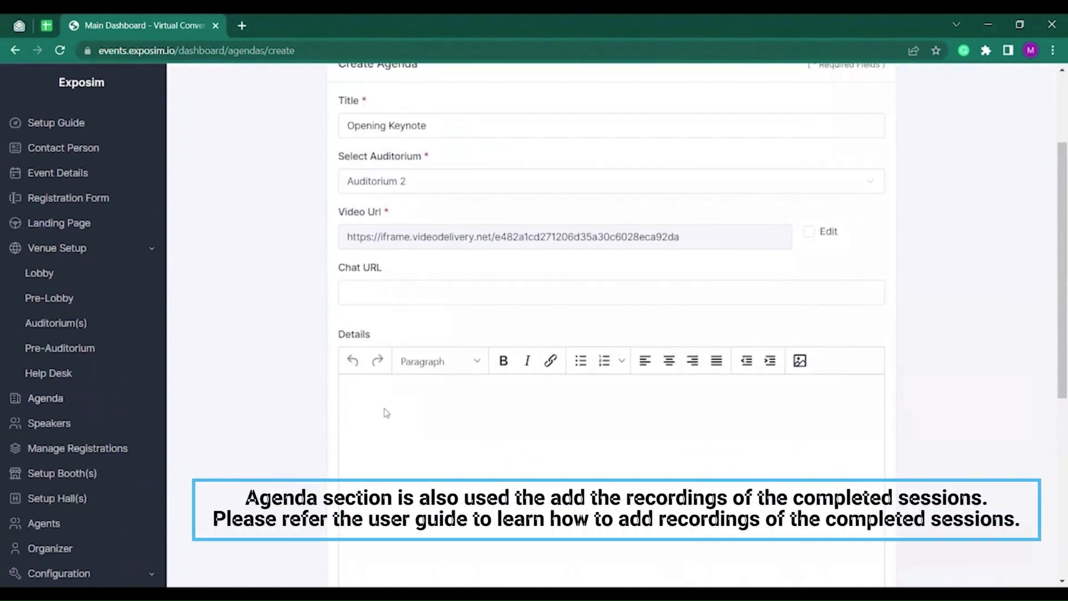
Set the session's start time to 11:00 AM on 27 Dec 2022.
{"action": "scroll", "coordinate": [387, 413], "scroll_direction": "down", "scroll_amount": 6}
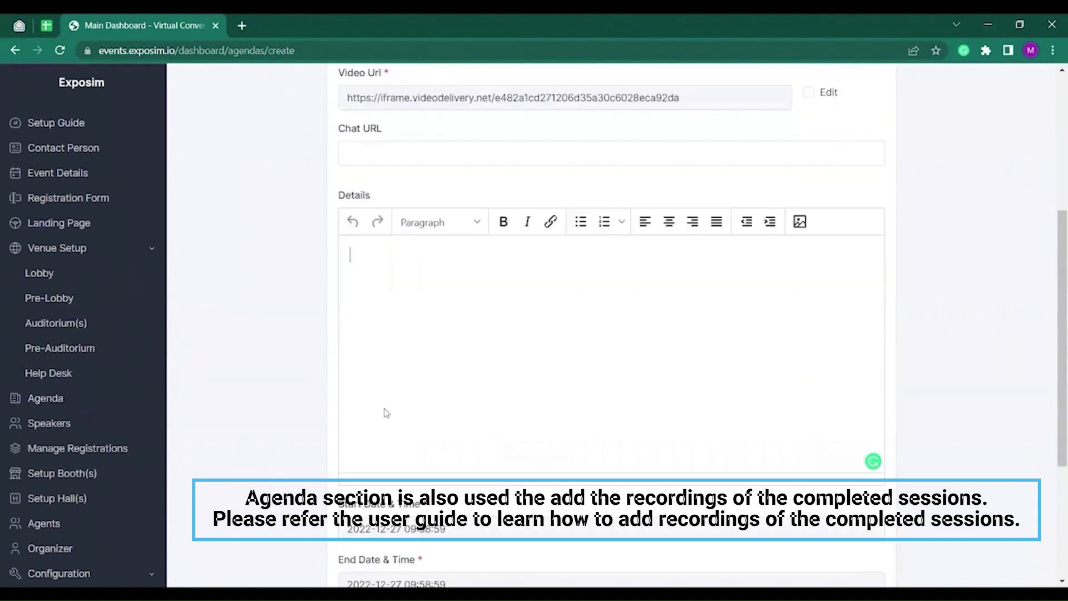
{"action": "left_click", "coordinate": [462, 325]}
{"action": "left_click", "coordinate": [381, 554]}
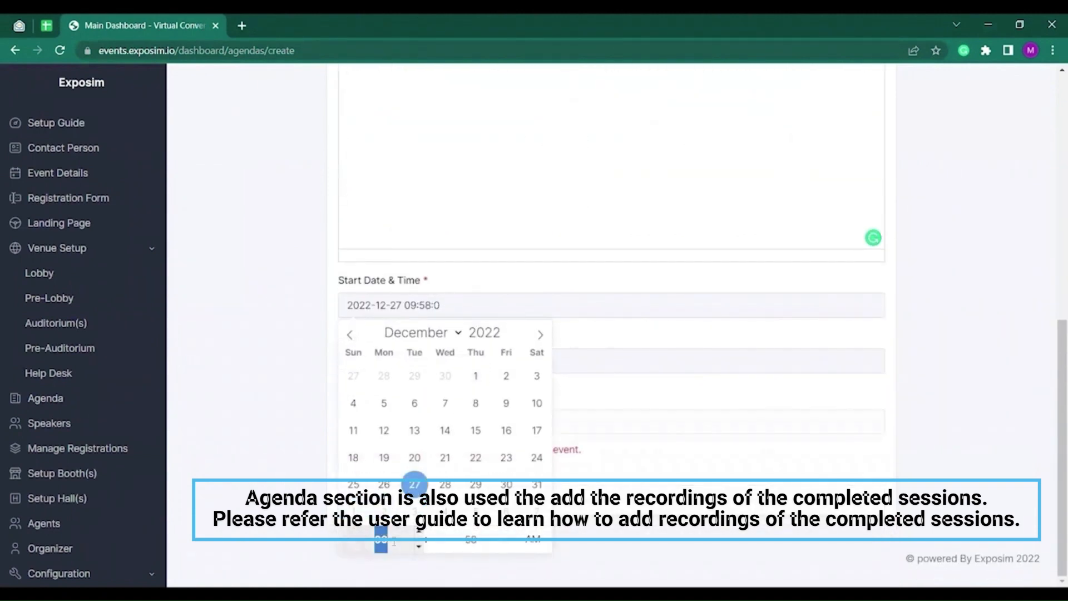
{"action": "type", "text": "11"}
{"action": "left_click", "coordinate": [479, 539]}
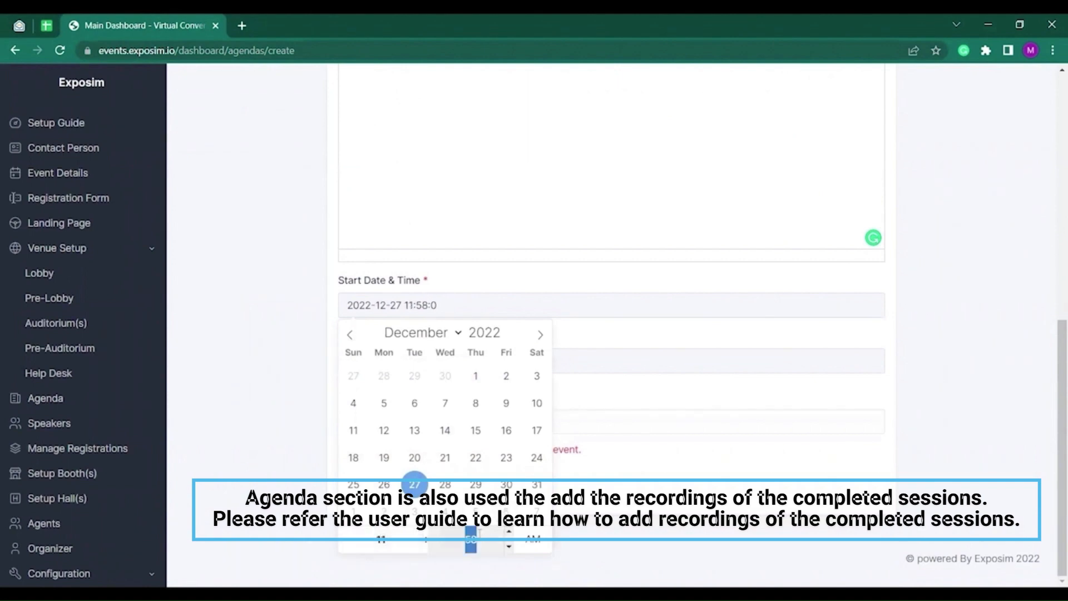
{"action": "left_click", "coordinate": [621, 513]}
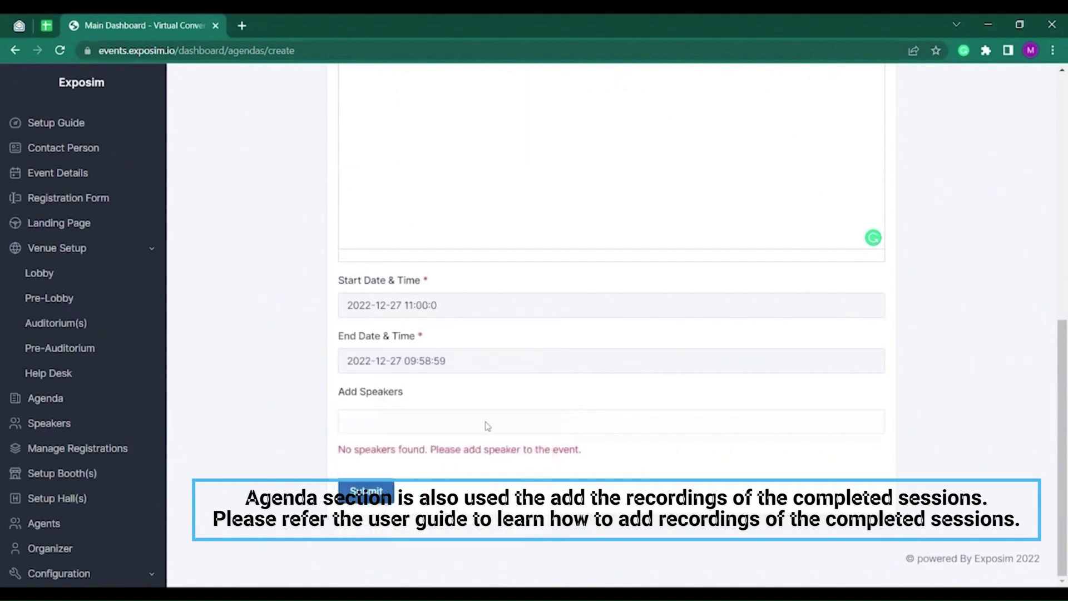
Set the end time to 01:00 PM and submit the Opening Keynote session.
{"action": "left_click", "coordinate": [395, 359]}
{"action": "left_click", "coordinate": [398, 336]}
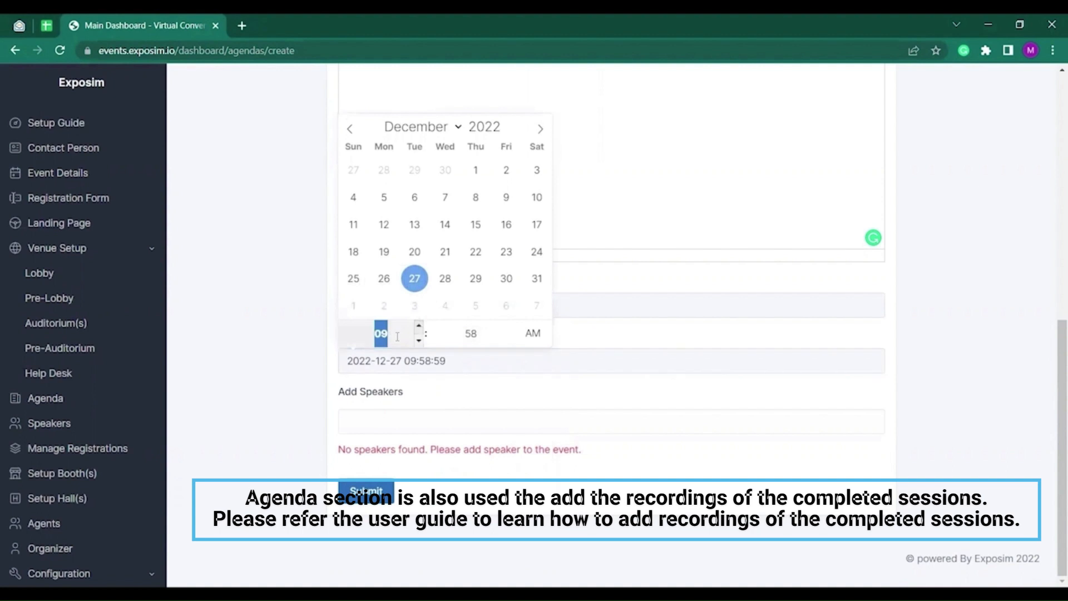
{"action": "type", "text": "01"}
{"action": "left_click", "coordinate": [466, 341]}
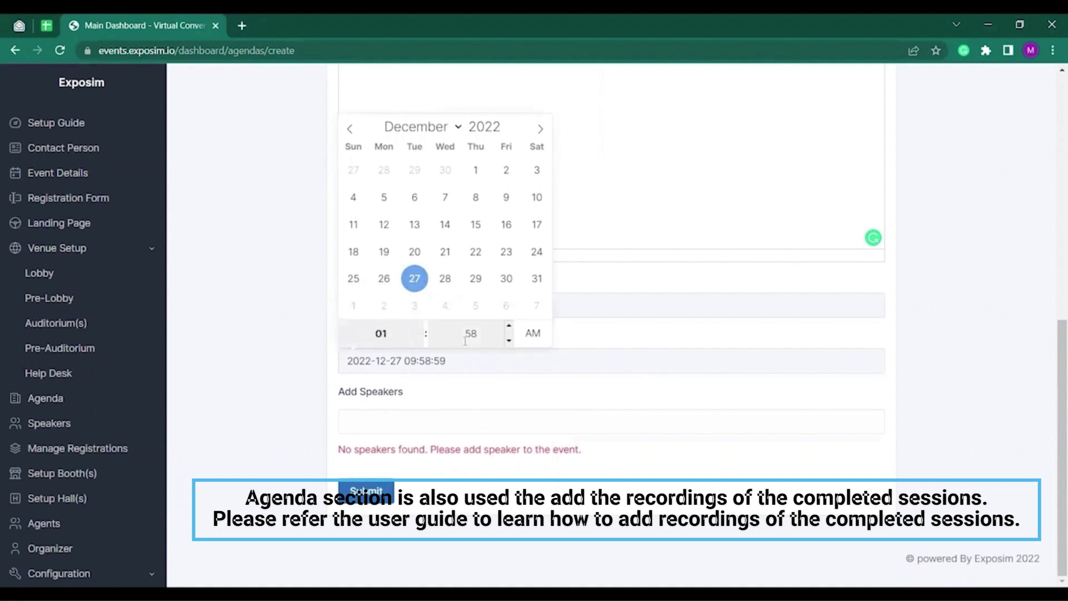
{"action": "type", "text": "00"}
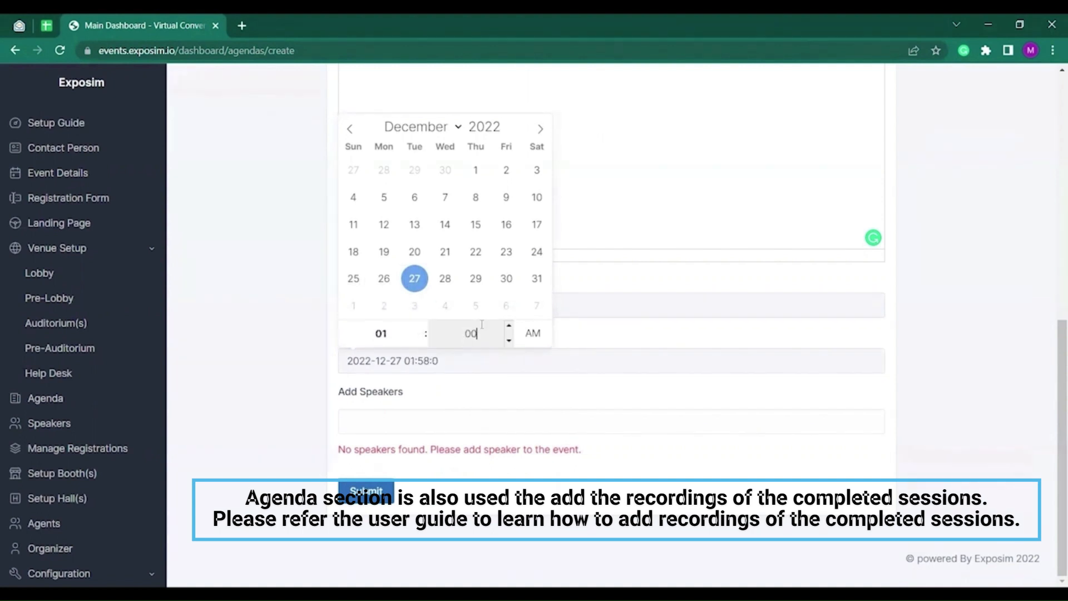
{"action": "left_click", "coordinate": [531, 334]}
{"action": "left_click", "coordinate": [517, 526]}
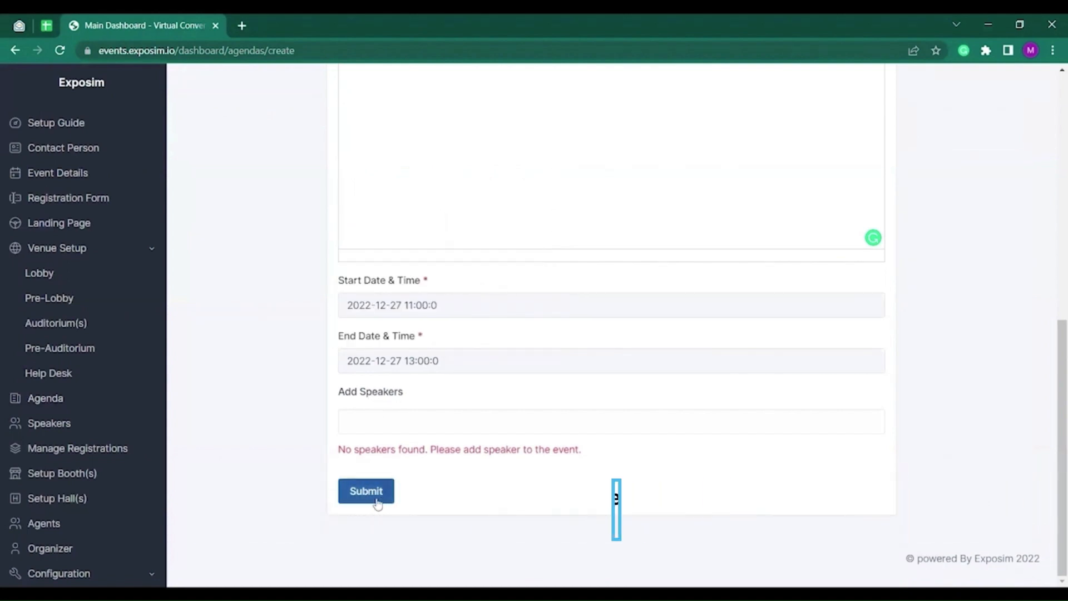
{"action": "left_click", "coordinate": [372, 500]}
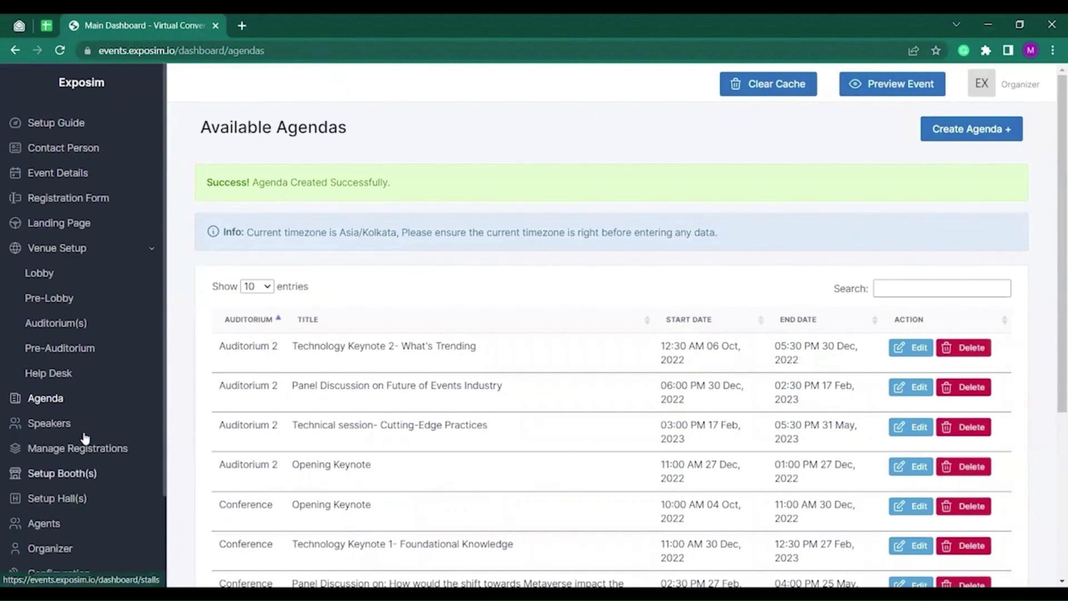
{"action": "left_click", "coordinate": [131, 425]}
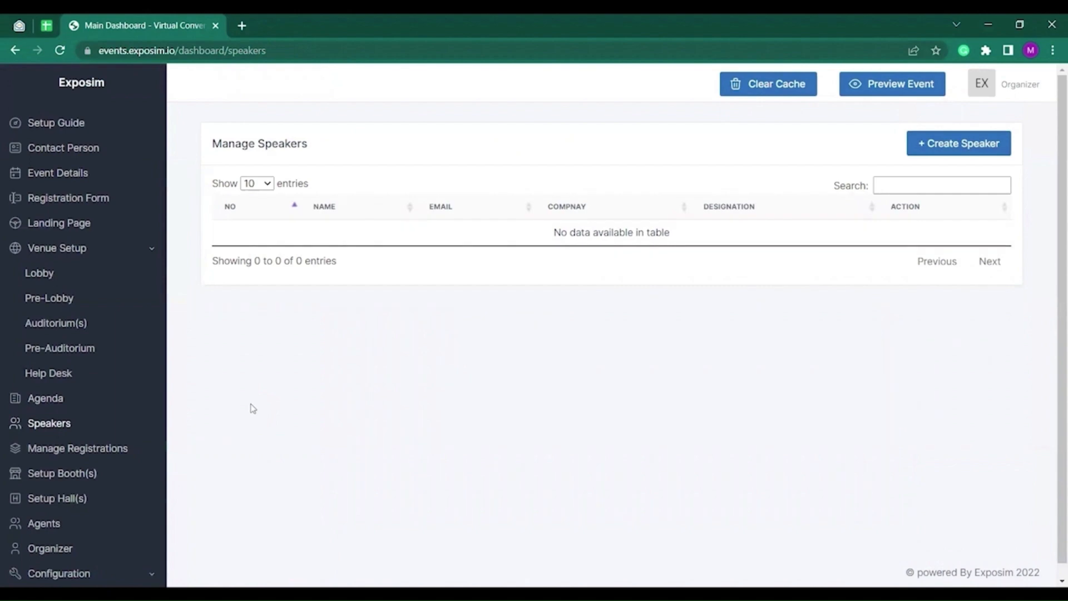
Add a speaker with name and e-mail, company ExpoSim, designation Founder & C.E.O.
{"action": "left_click", "coordinate": [940, 145]}
{"action": "left_click", "coordinate": [378, 217]}
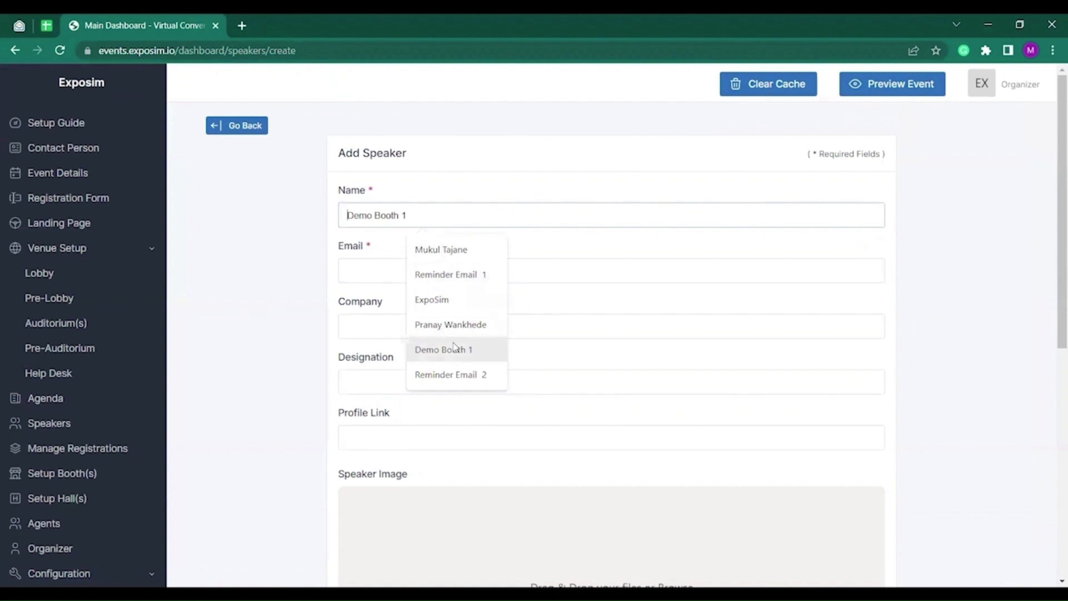
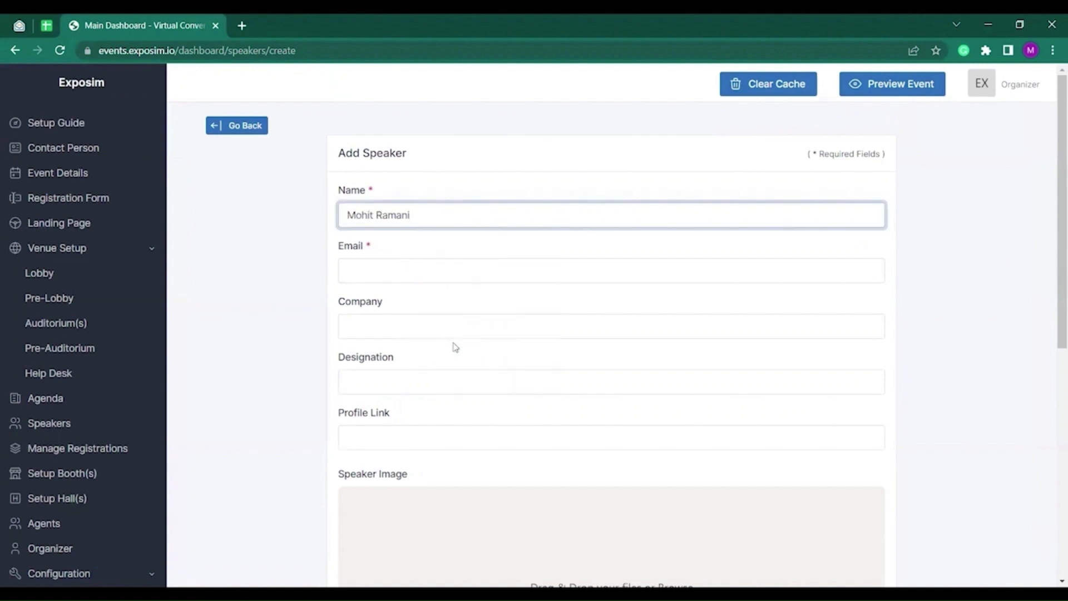
{"action": "left_click", "coordinate": [395, 276]}
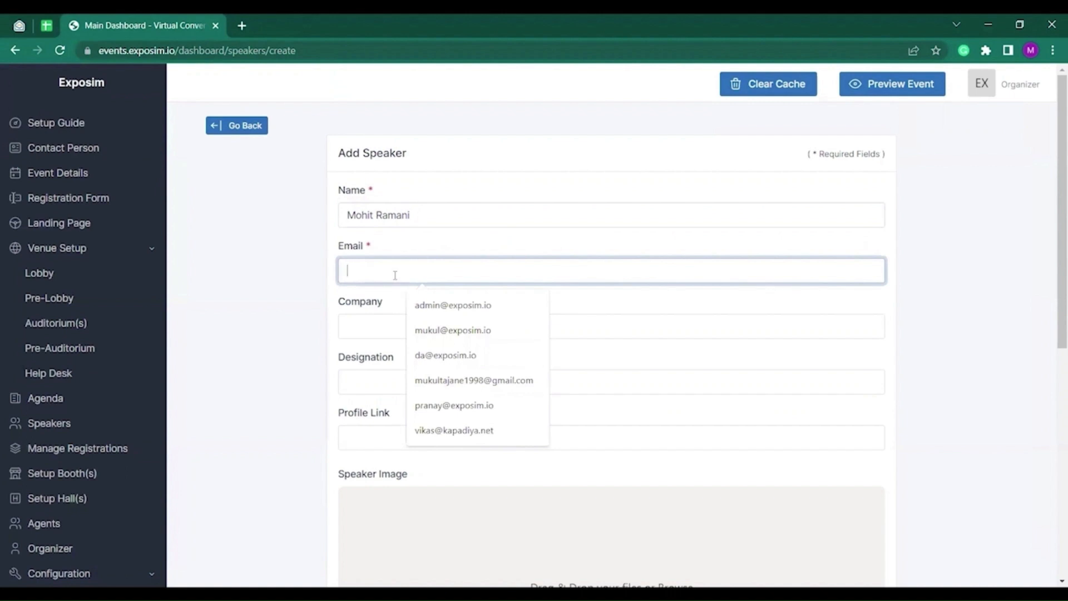
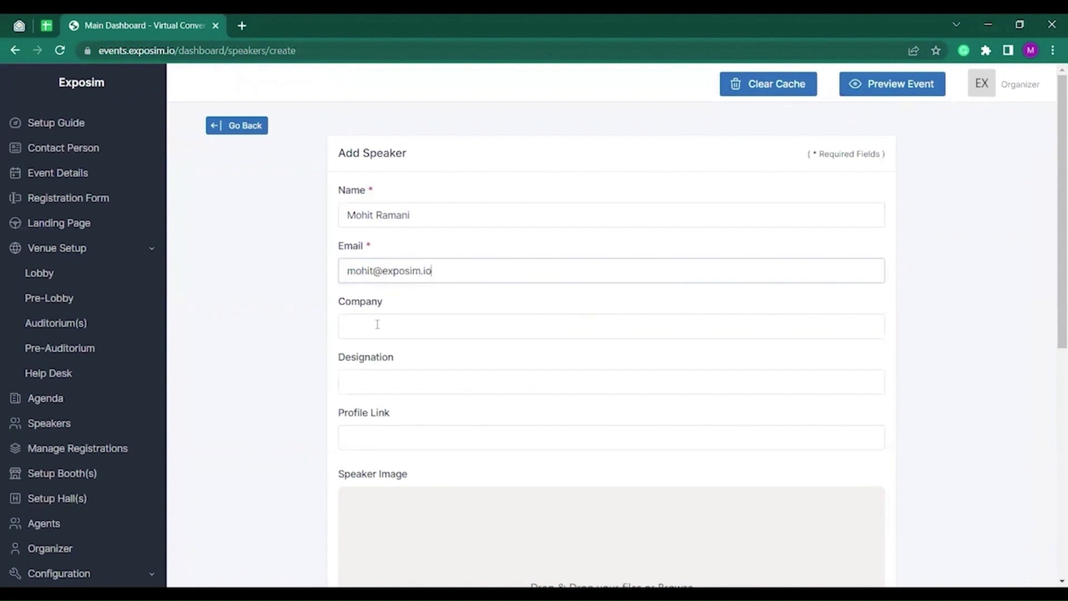
{"action": "left_click", "coordinate": [377, 325]}
{"action": "type", "text": "ExpoSim"}
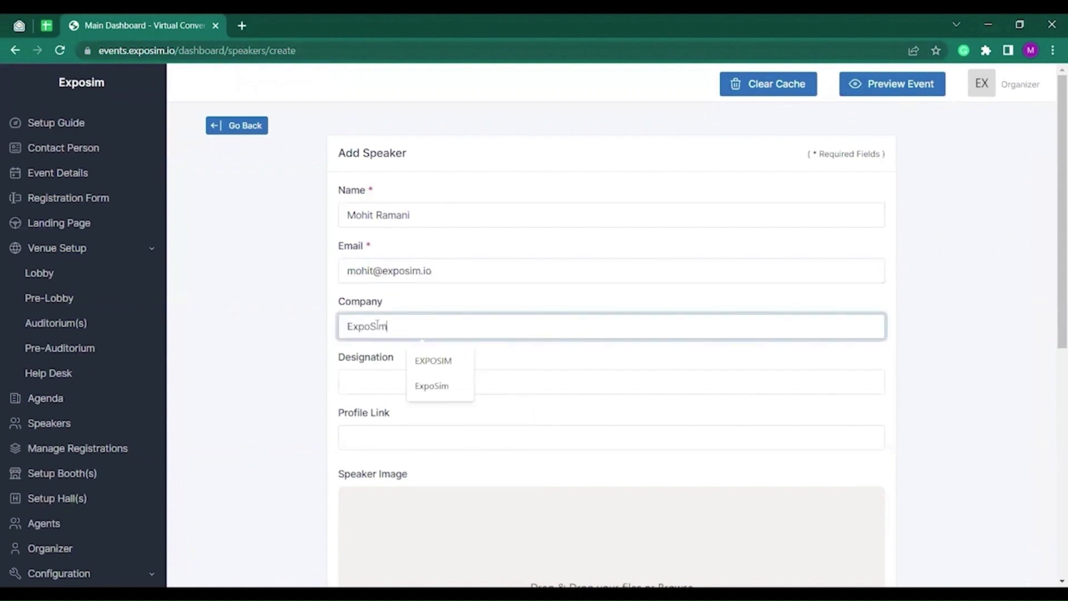
{"action": "left_click", "coordinate": [371, 380]}
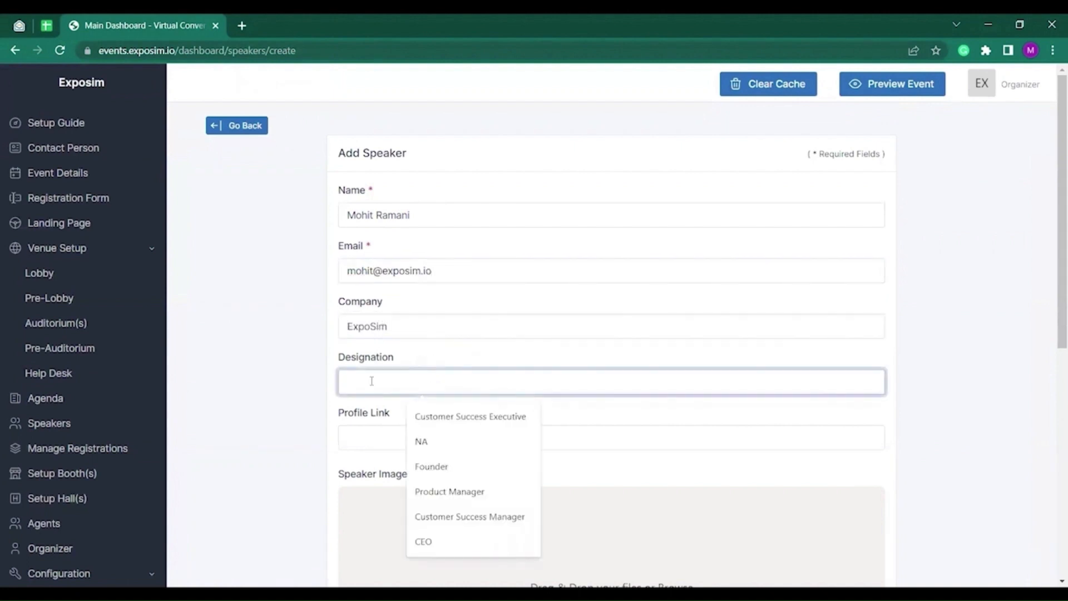
{"action": "type", "text": "Founder"}
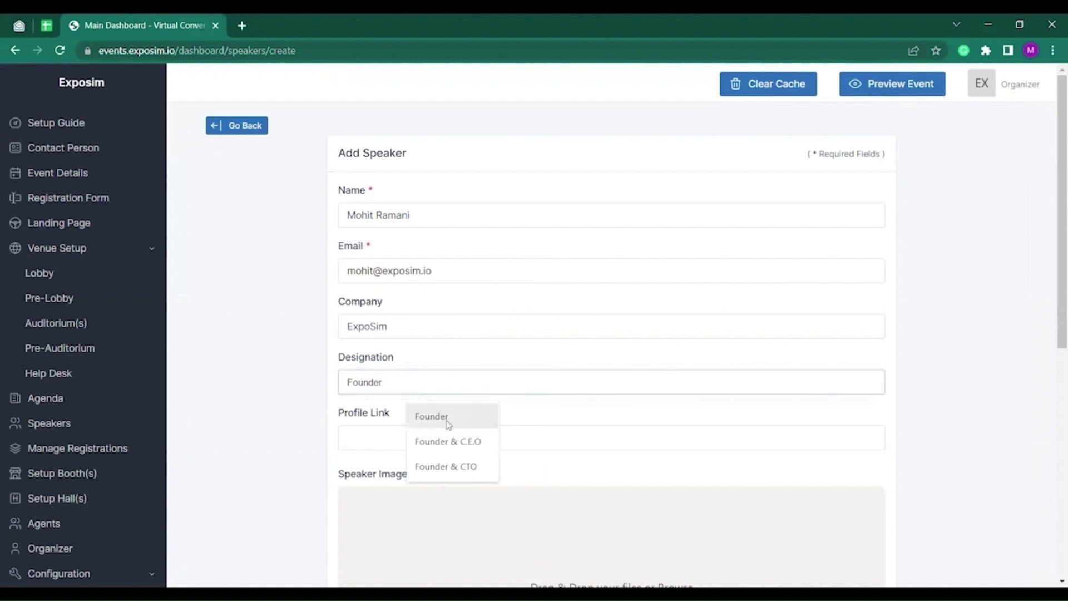
{"action": "left_click", "coordinate": [448, 441]}
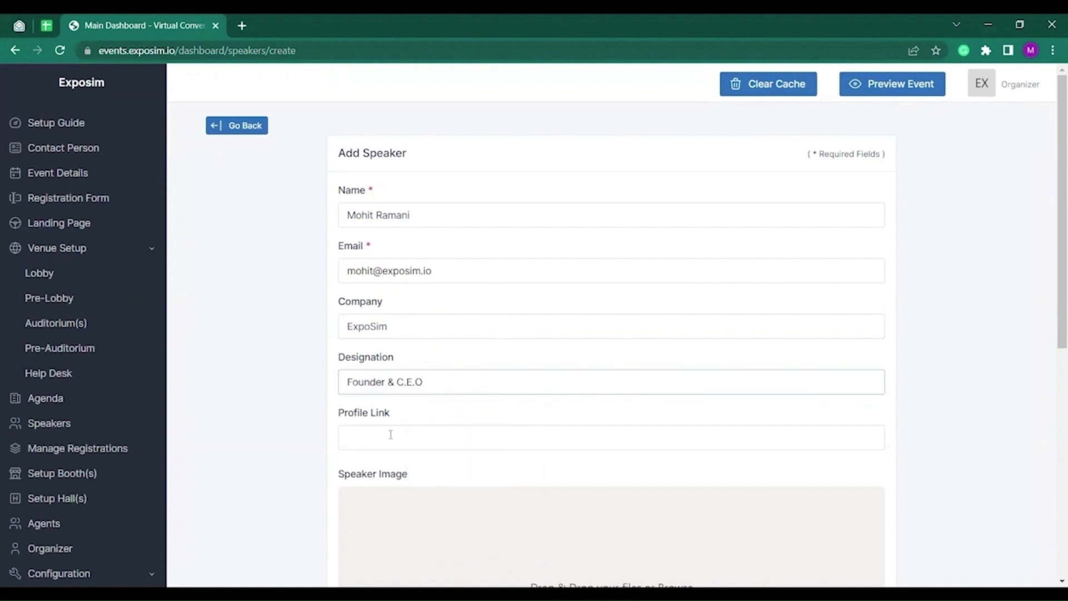
Upload the speaker's portrait, write a short founder bio, and submit the speaker.
{"action": "scroll", "coordinate": [390, 441], "scroll_direction": "down", "scroll_amount": 2}
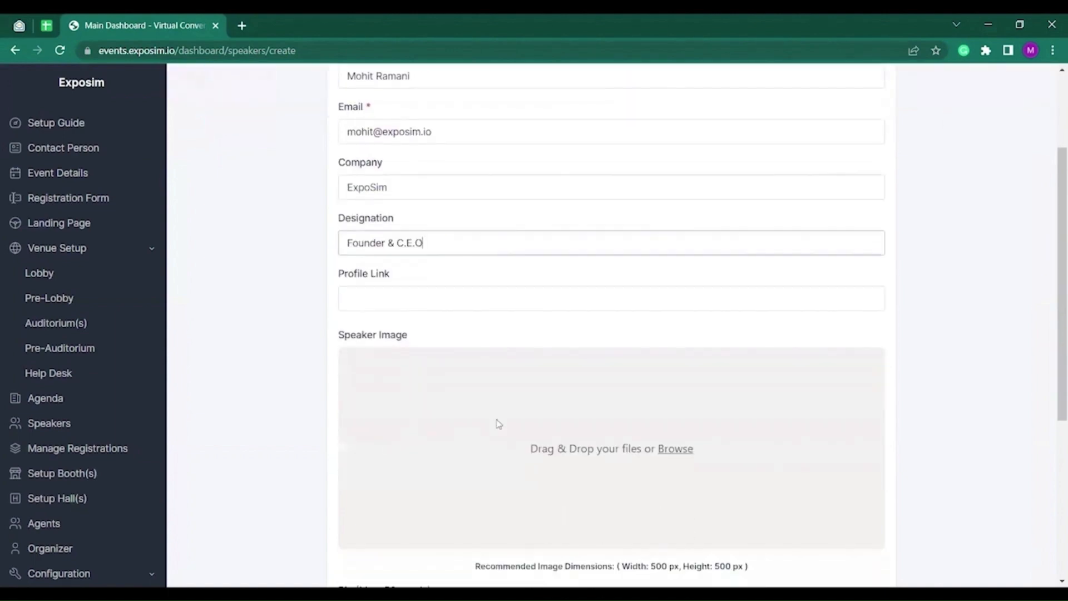
{"action": "left_click", "coordinate": [577, 442]}
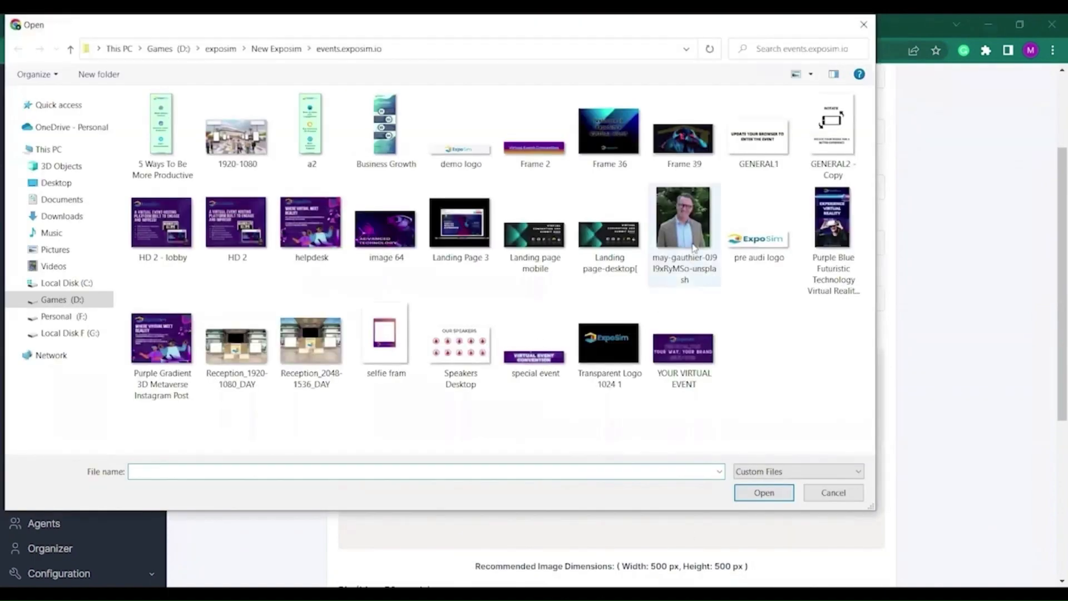
{"action": "left_click", "coordinate": [684, 223]}
{"action": "left_click", "coordinate": [747, 498]}
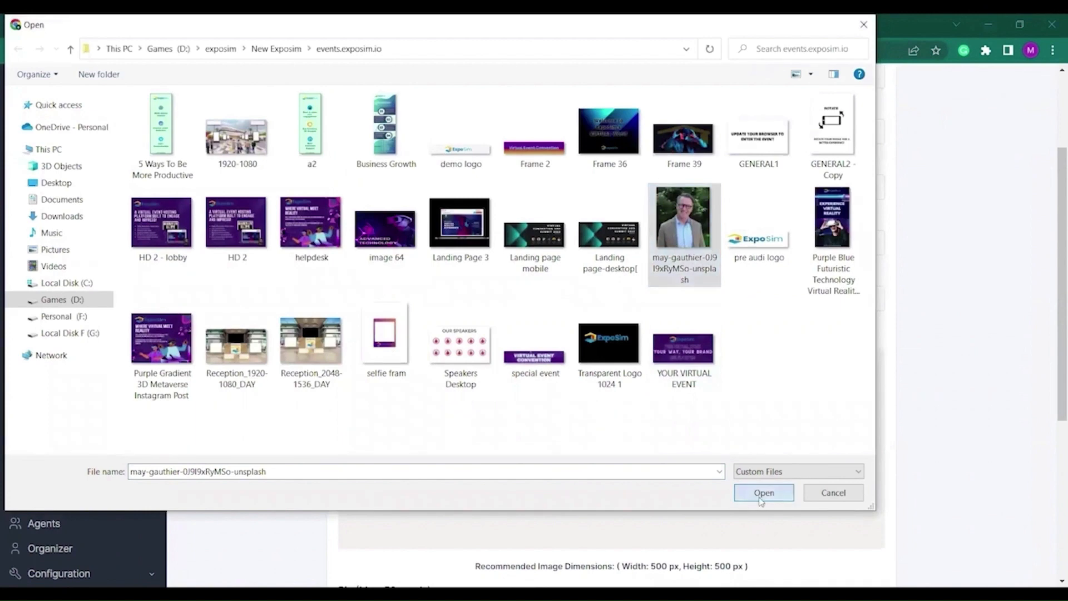
{"action": "scroll", "coordinate": [723, 478], "scroll_direction": "down", "scroll_amount": 5}
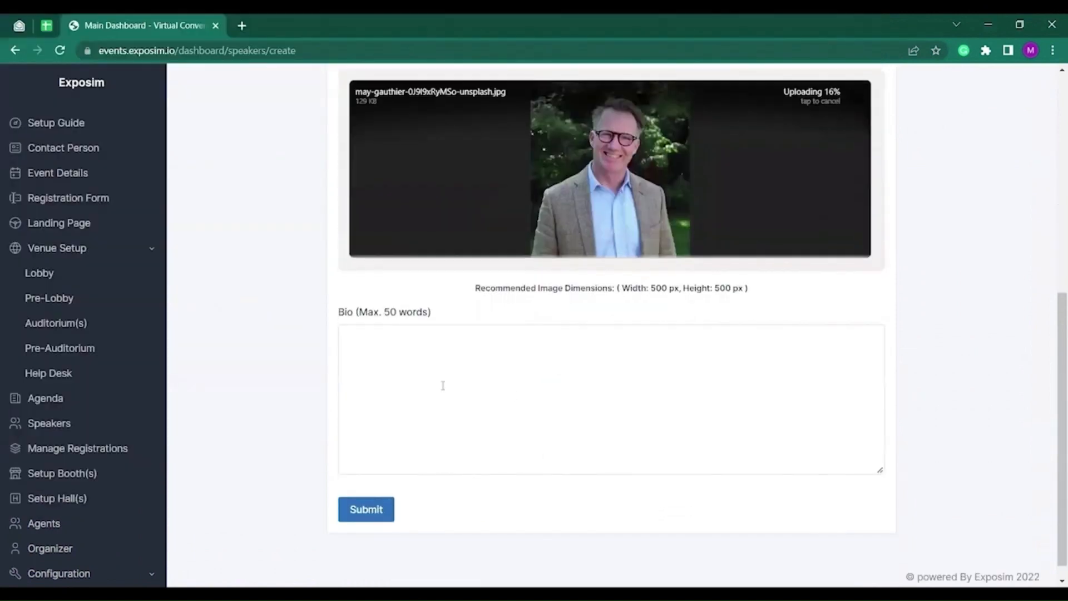
{"action": "left_click", "coordinate": [442, 381]}
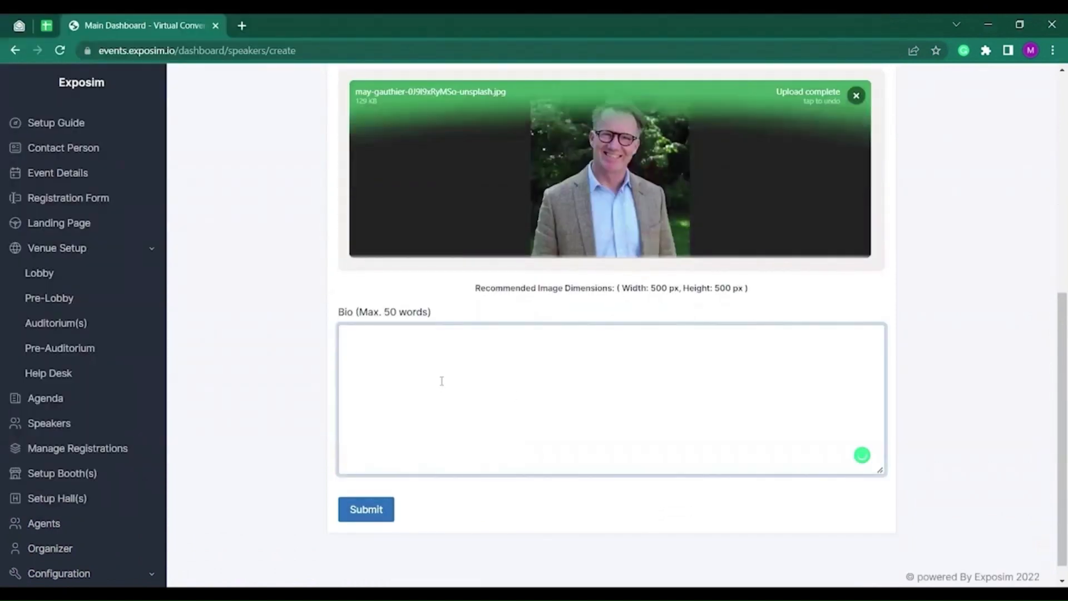
{"action": "type", "text": "Mohit is"}
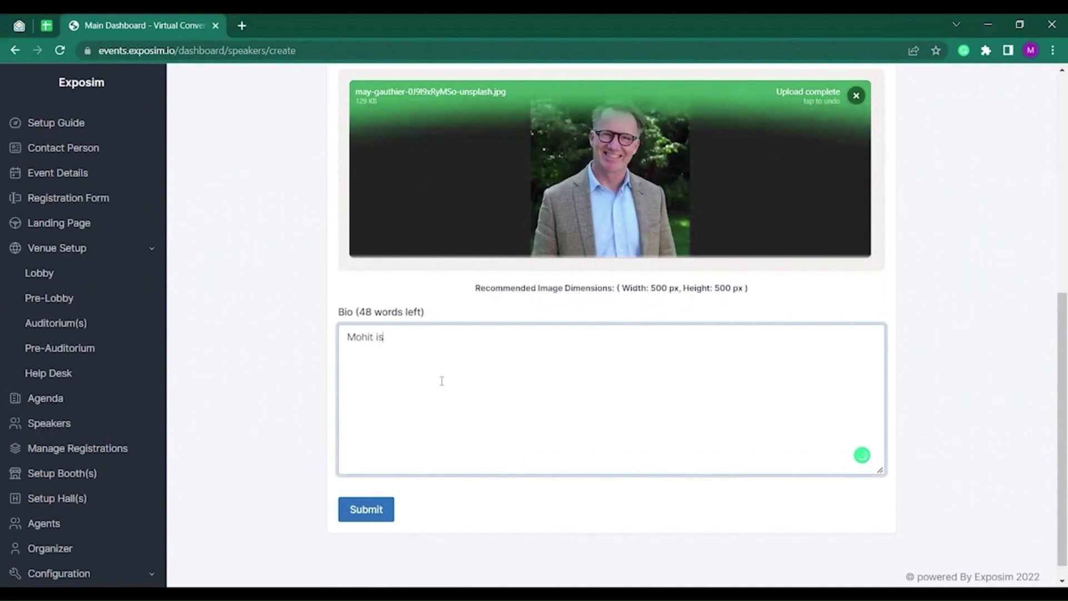
{"action": "type", "text": " a founder of ExpoSim."}
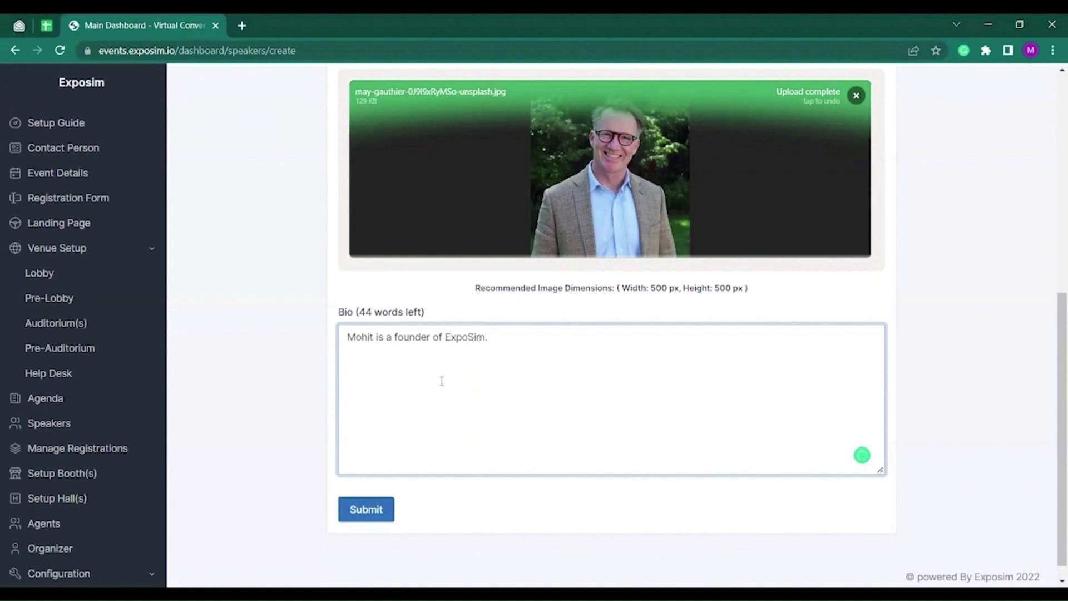
{"action": "left_click", "coordinate": [370, 508]}
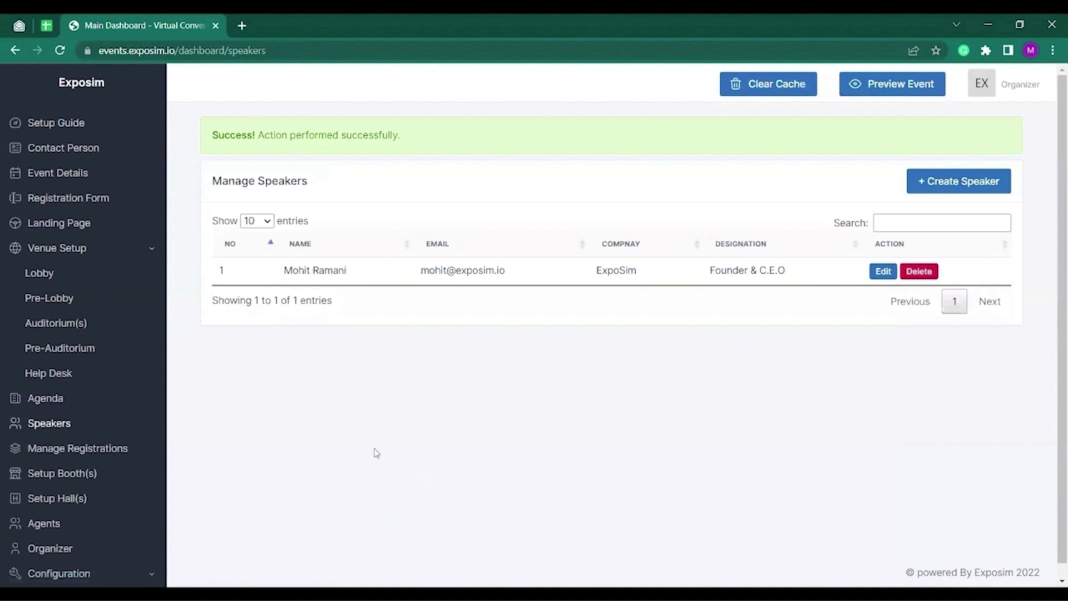
Review the 9 registered visitors in Manage Registrations, then switch to the Upload Visitor Data view.
{"action": "left_click", "coordinate": [113, 451]}
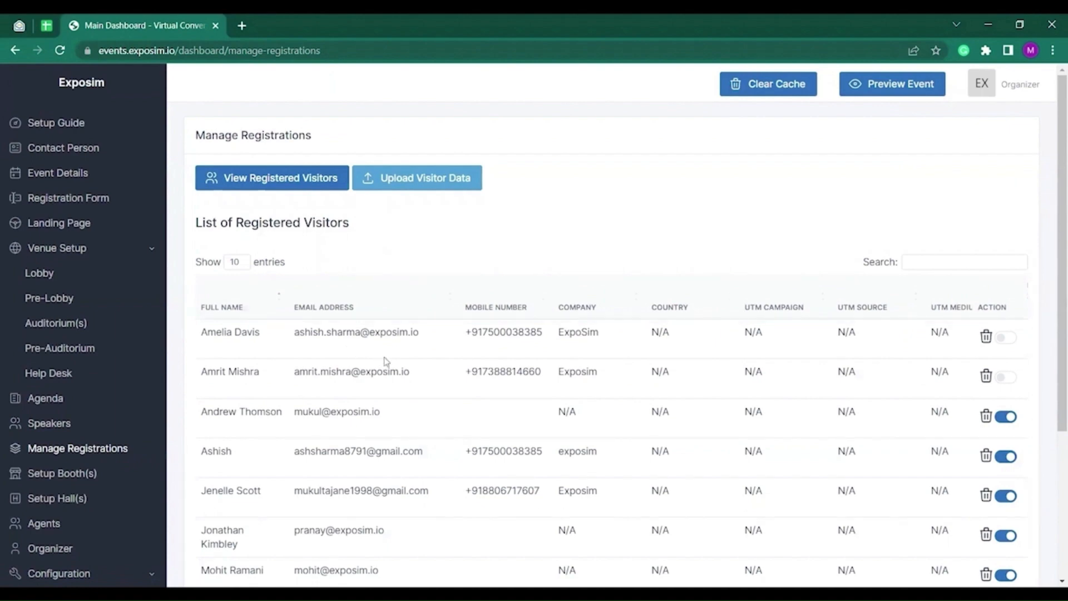
{"action": "scroll", "coordinate": [439, 369], "scroll_direction": "down", "scroll_amount": 4}
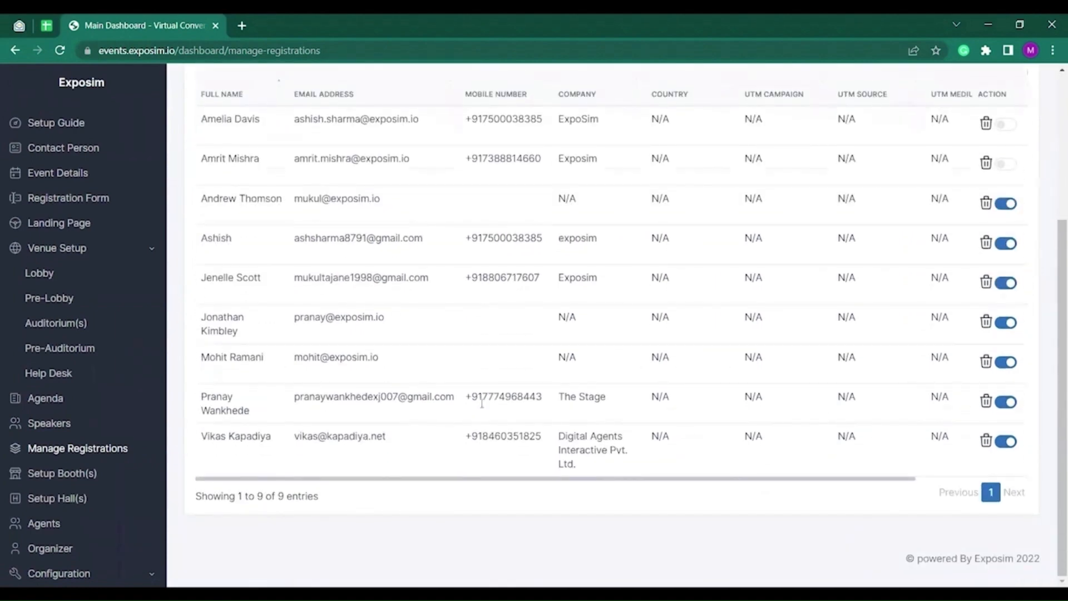
{"action": "scroll", "coordinate": [417, 410], "scroll_direction": "up", "scroll_amount": 4}
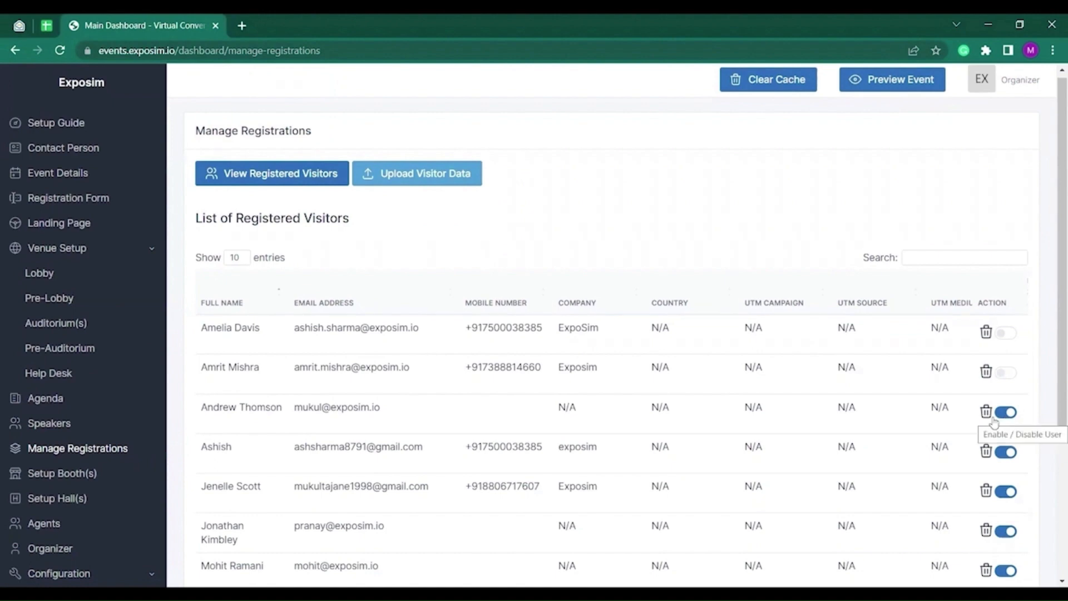
{"action": "left_click", "coordinate": [417, 173]}
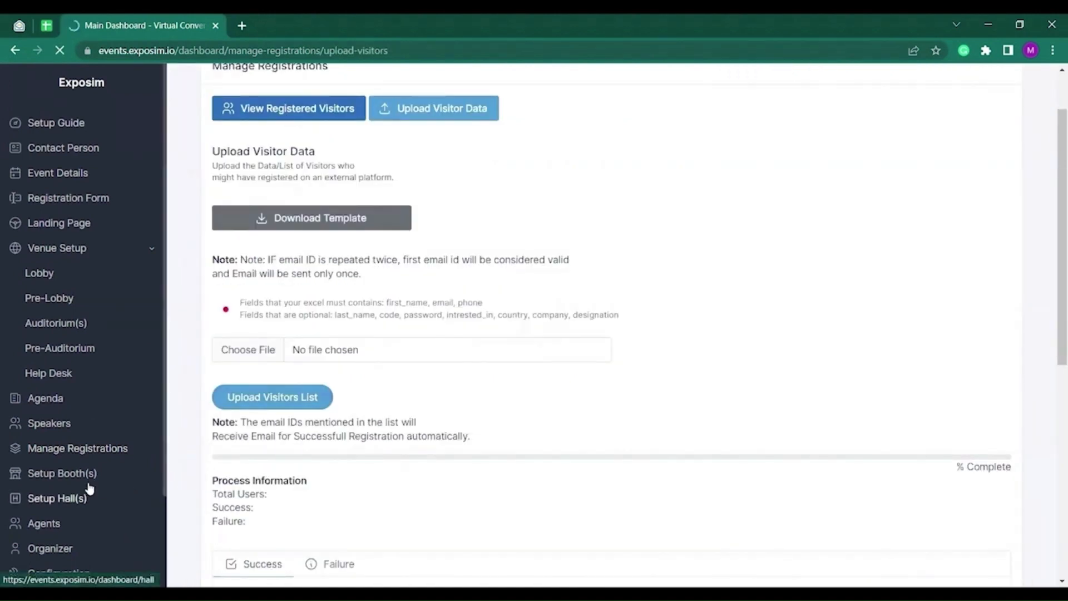
Start a new booth named DIAPL with booth type (2D) Option 2 Green.
{"action": "left_click", "coordinate": [67, 473]}
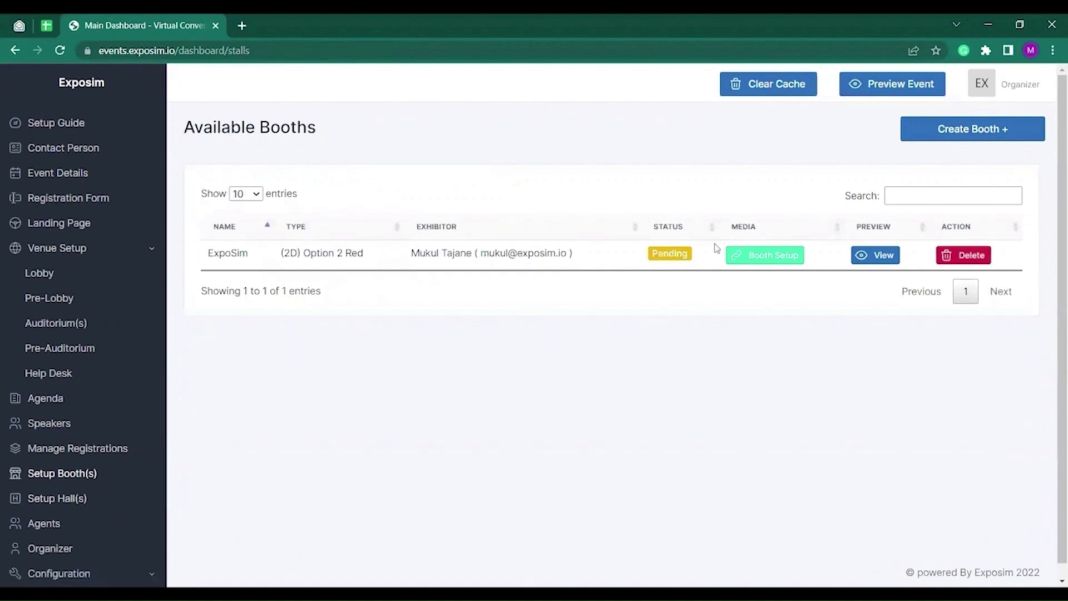
{"action": "left_click", "coordinate": [967, 132]}
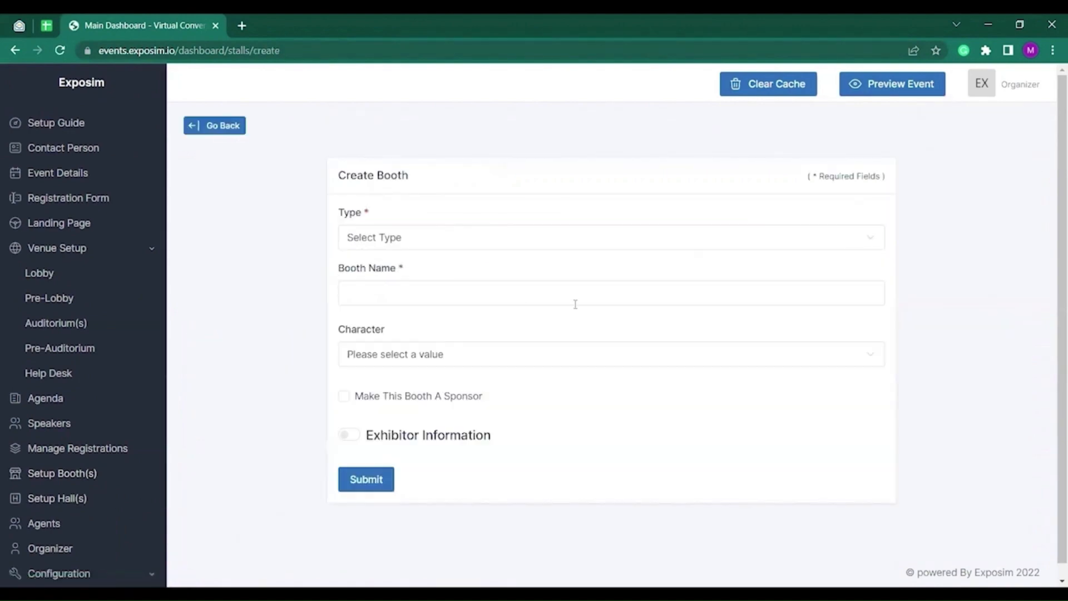
{"action": "left_click", "coordinate": [390, 237]}
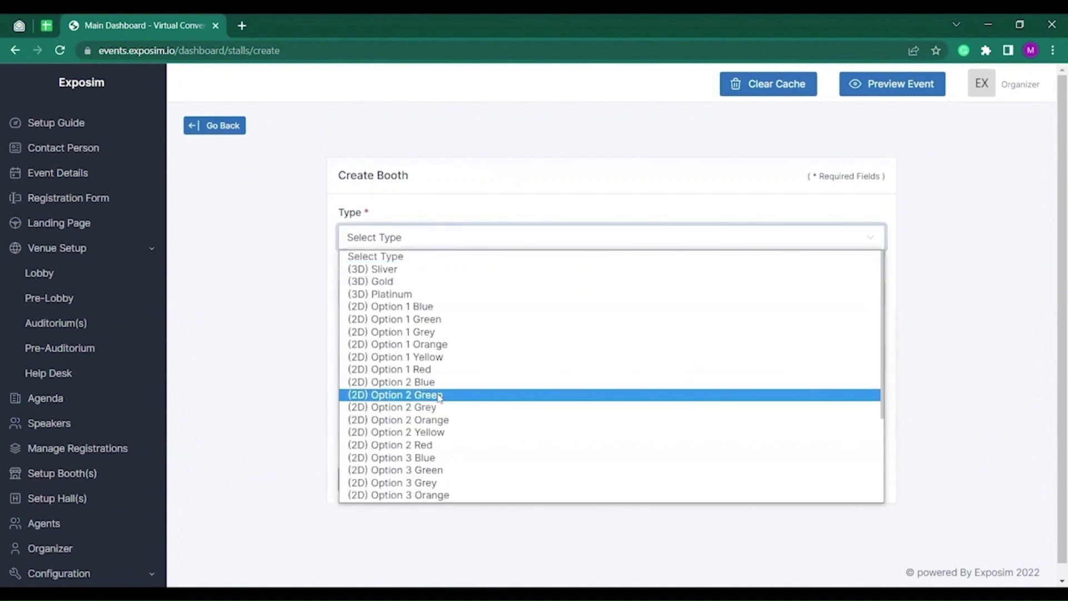
{"action": "left_click", "coordinate": [440, 395]}
{"action": "left_click", "coordinate": [407, 295]}
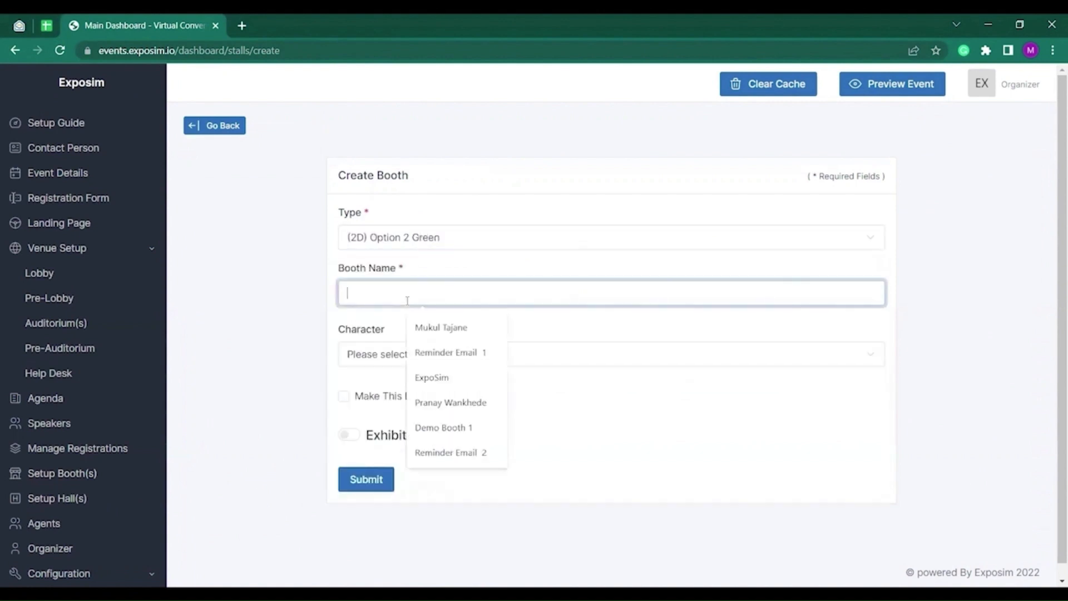
{"action": "type", "text": "D"}
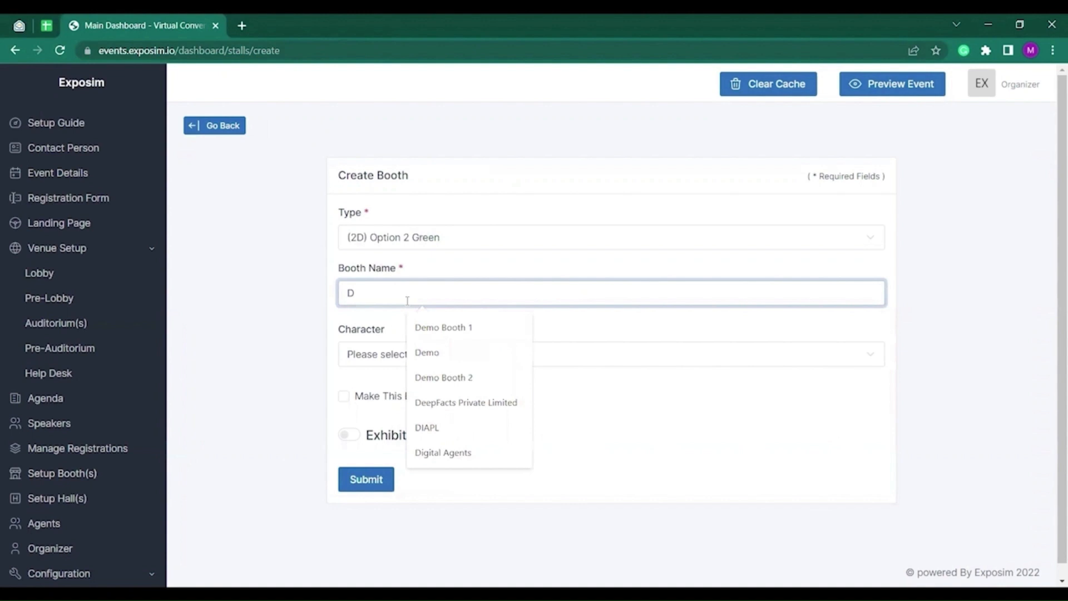
{"action": "type", "text": "IAPL"}
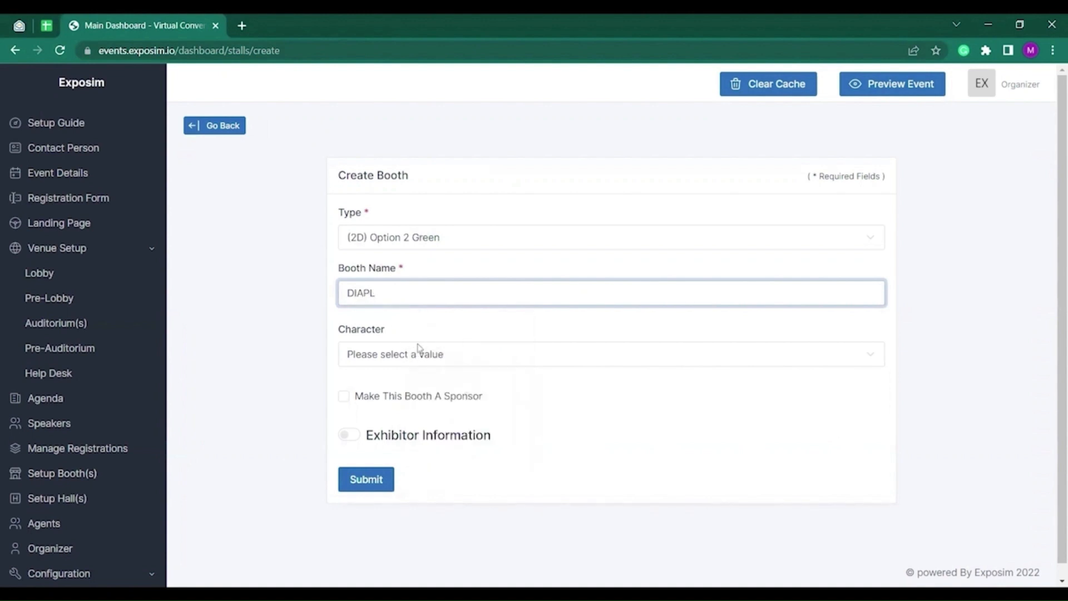
Give the booth the Boy character and fill in the exhibitor's name and e-mail.
{"action": "left_click", "coordinate": [419, 350]}
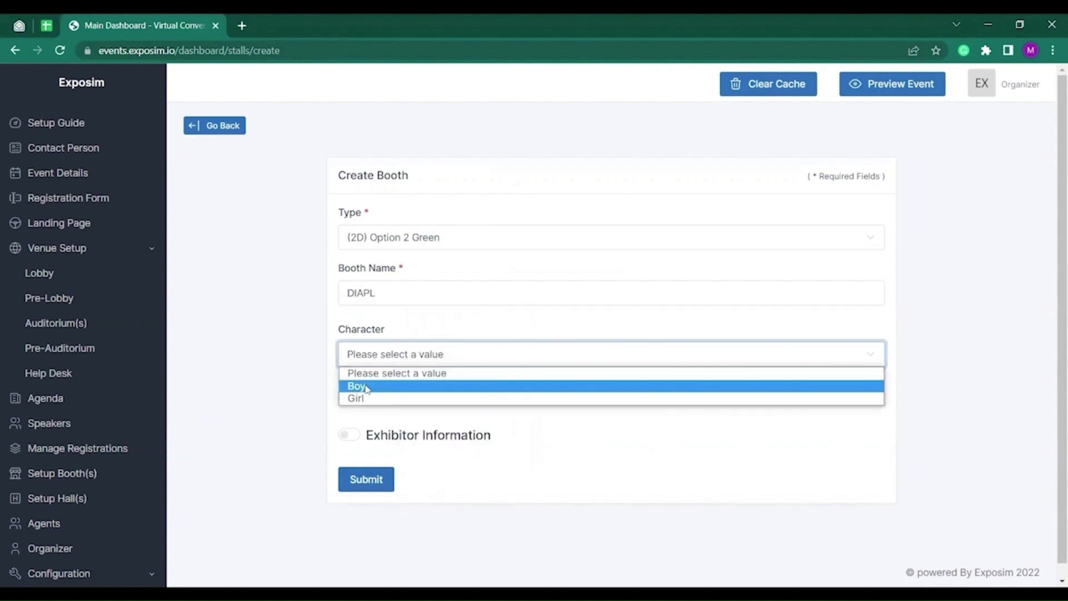
{"action": "left_click", "coordinate": [366, 387]}
{"action": "left_click", "coordinate": [348, 434]}
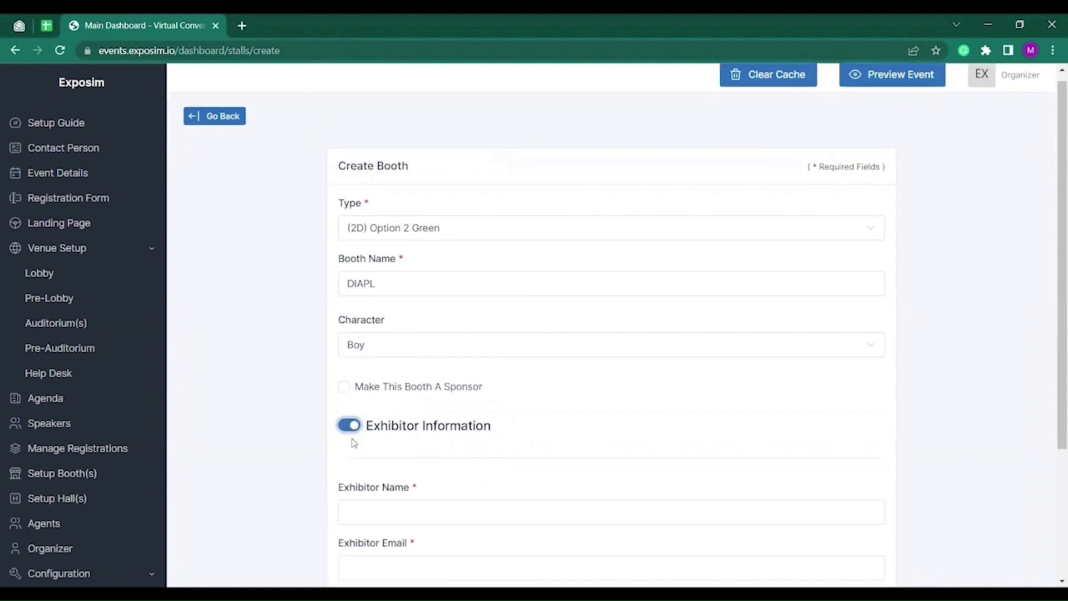
{"action": "scroll", "coordinate": [353, 441], "scroll_direction": "down", "scroll_amount": 3}
{"action": "left_click", "coordinate": [415, 381]}
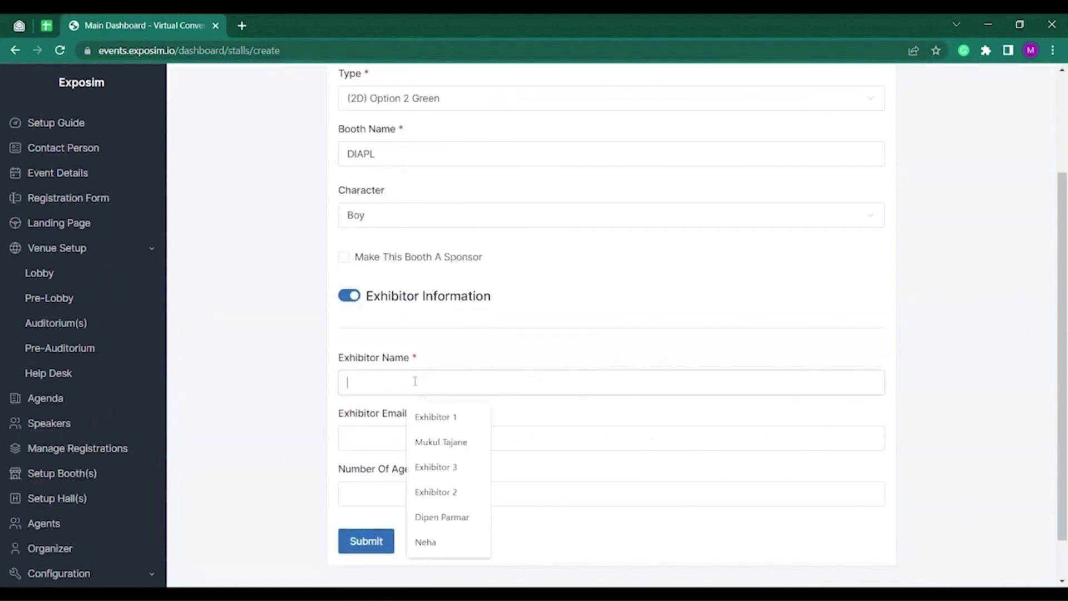
{"action": "left_click", "coordinate": [441, 442]}
{"action": "left_click", "coordinate": [379, 435]}
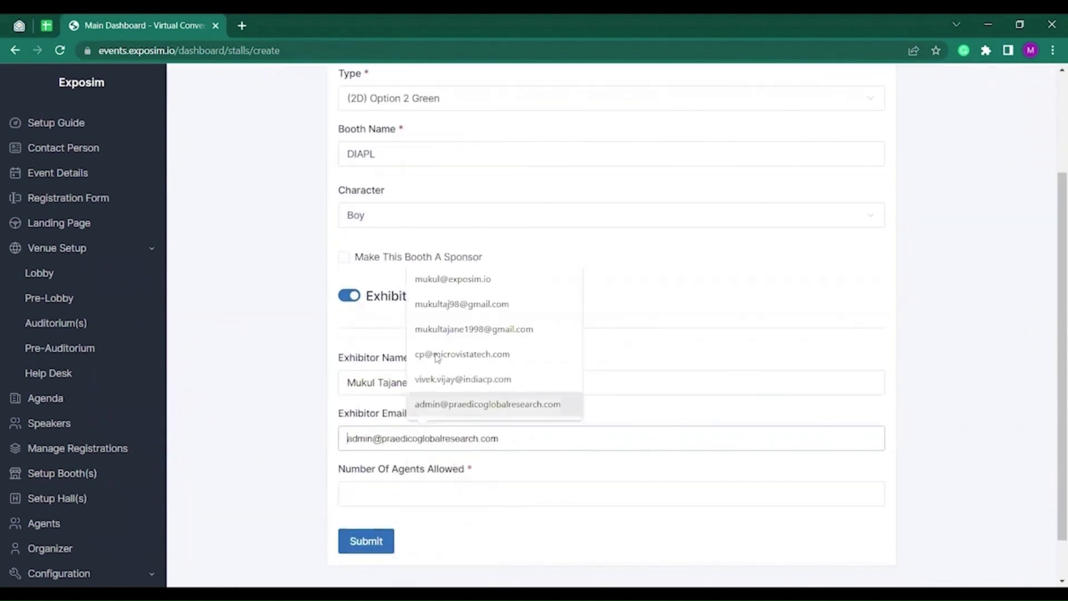
{"action": "left_click", "coordinate": [463, 304]}
Allow 5 agents, leave the booth unmarked as sponsor, and submit the booth.
{"action": "left_click", "coordinate": [388, 503]}
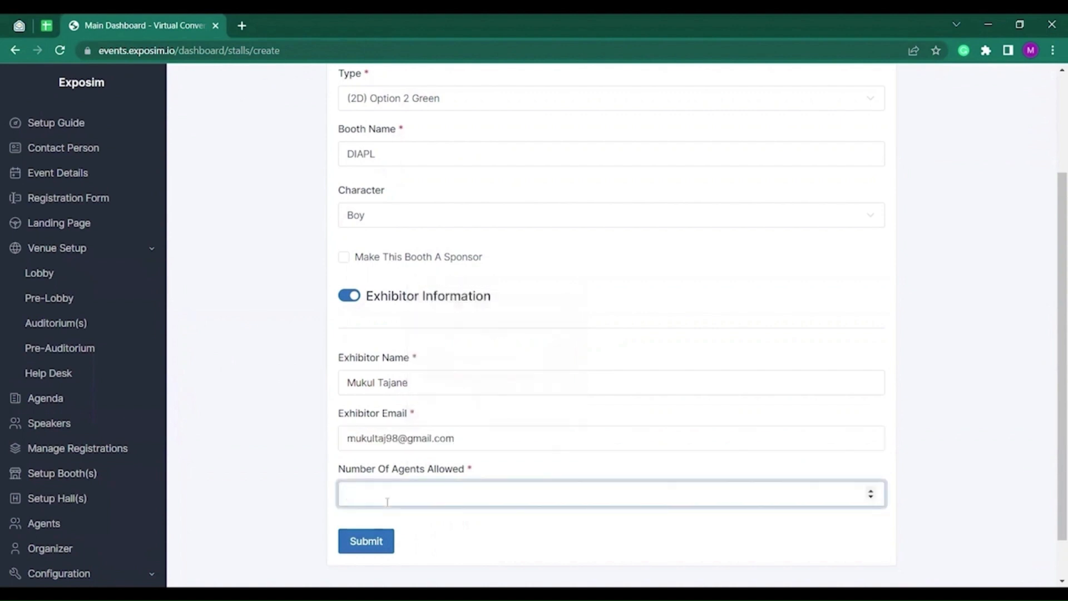
{"action": "left_click", "coordinate": [283, 368]}
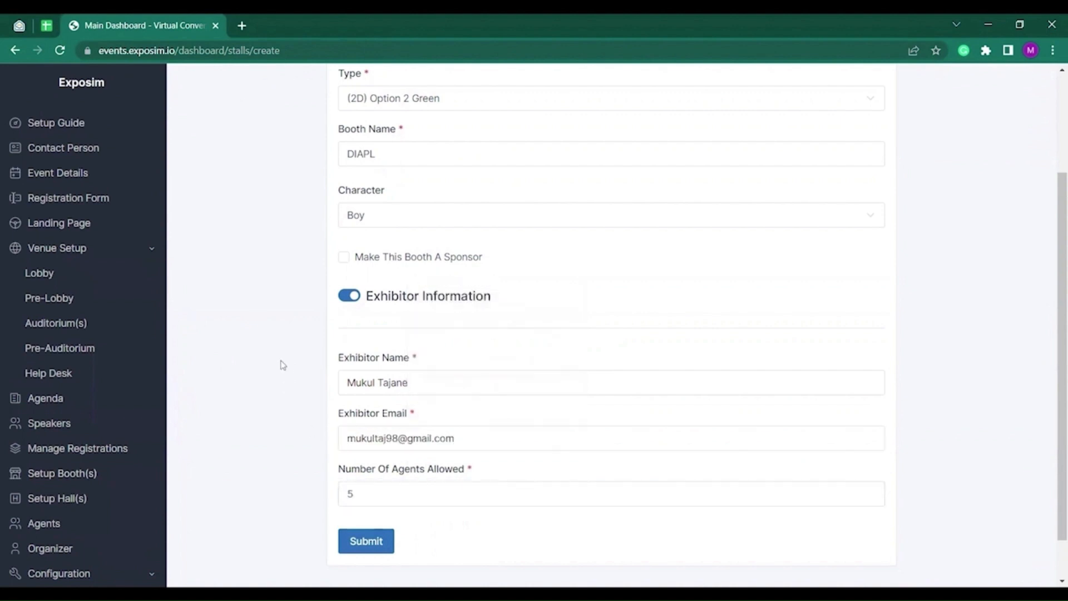
{"action": "left_click", "coordinate": [345, 257]}
{"action": "left_click", "coordinate": [344, 257]}
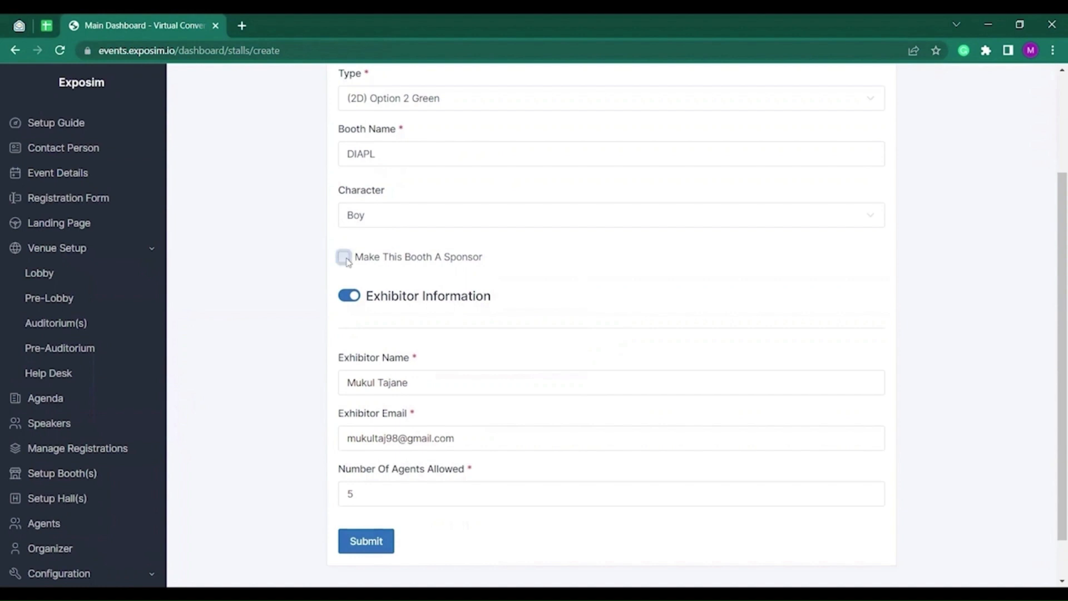
{"action": "left_click", "coordinate": [369, 548]}
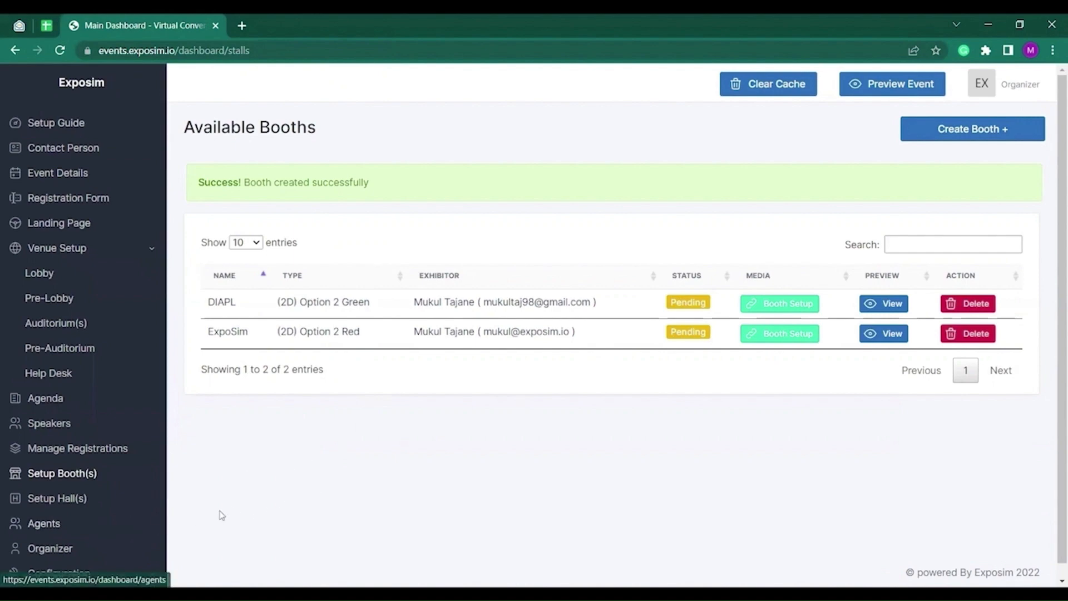
Create a hall named 'Hall 1' with hall type 2D Hall.
{"action": "left_click", "coordinate": [68, 501]}
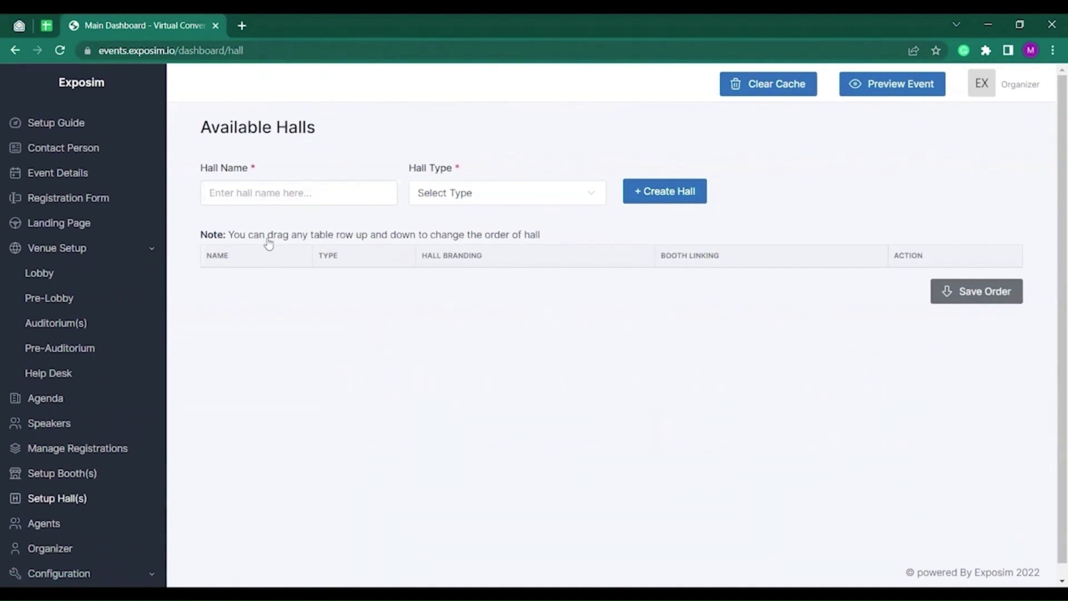
{"action": "left_click", "coordinate": [266, 194]}
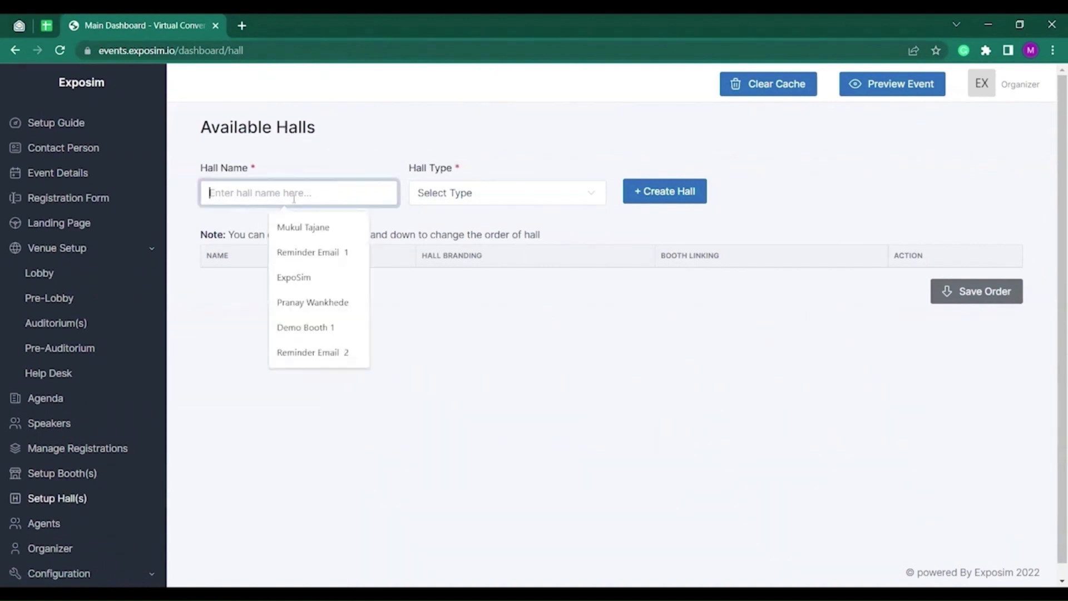
{"action": "type", "text": "Hall 1"}
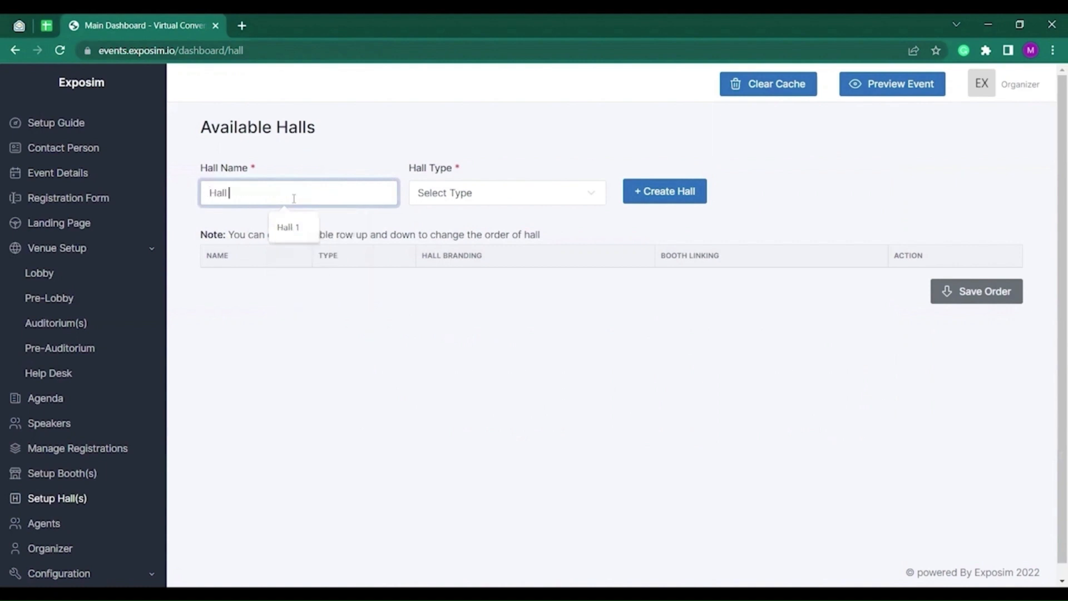
{"action": "left_click", "coordinate": [455, 200]}
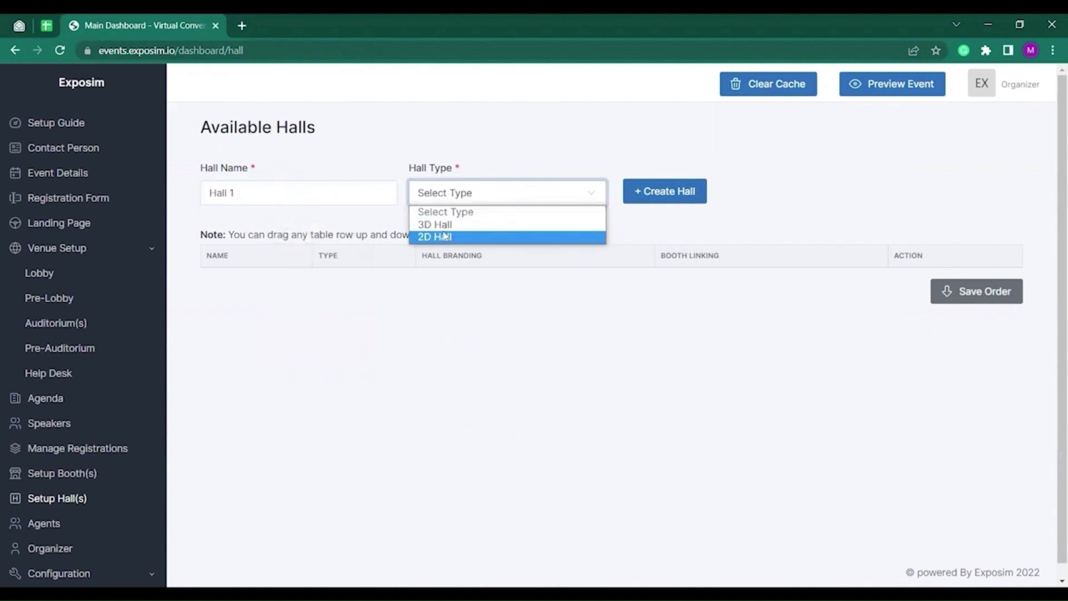
{"action": "left_click", "coordinate": [441, 238]}
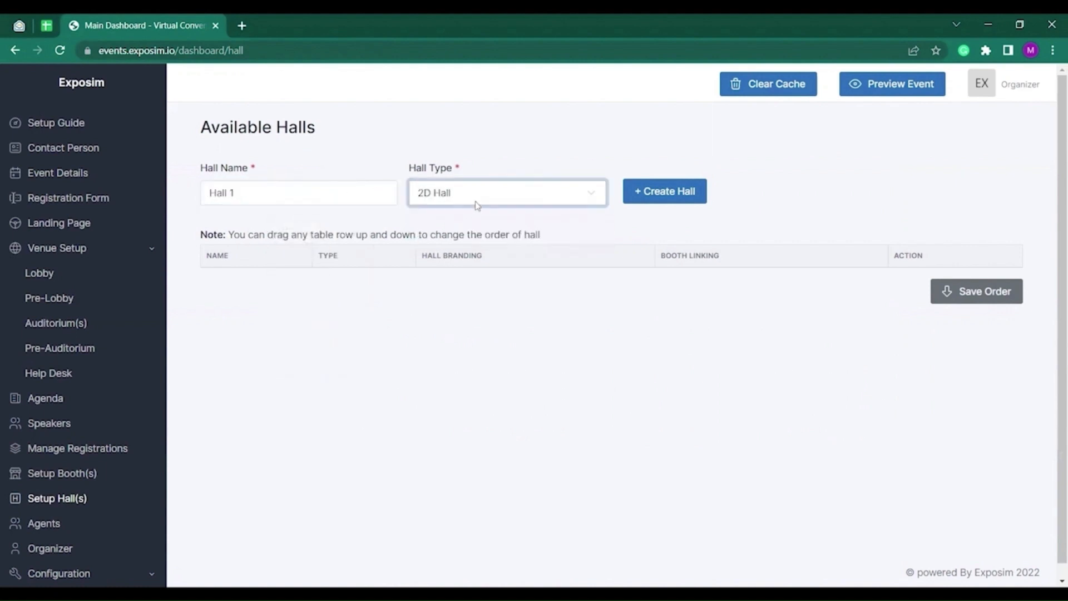
{"action": "left_click", "coordinate": [482, 203]}
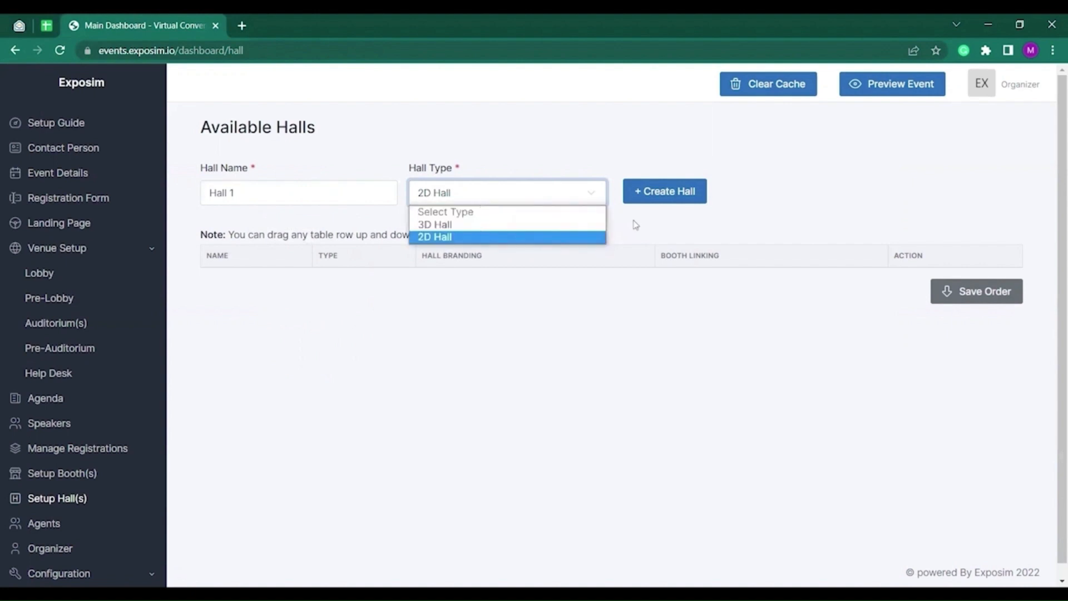
{"action": "left_click", "coordinate": [666, 195]}
{"action": "left_click", "coordinate": [665, 195]}
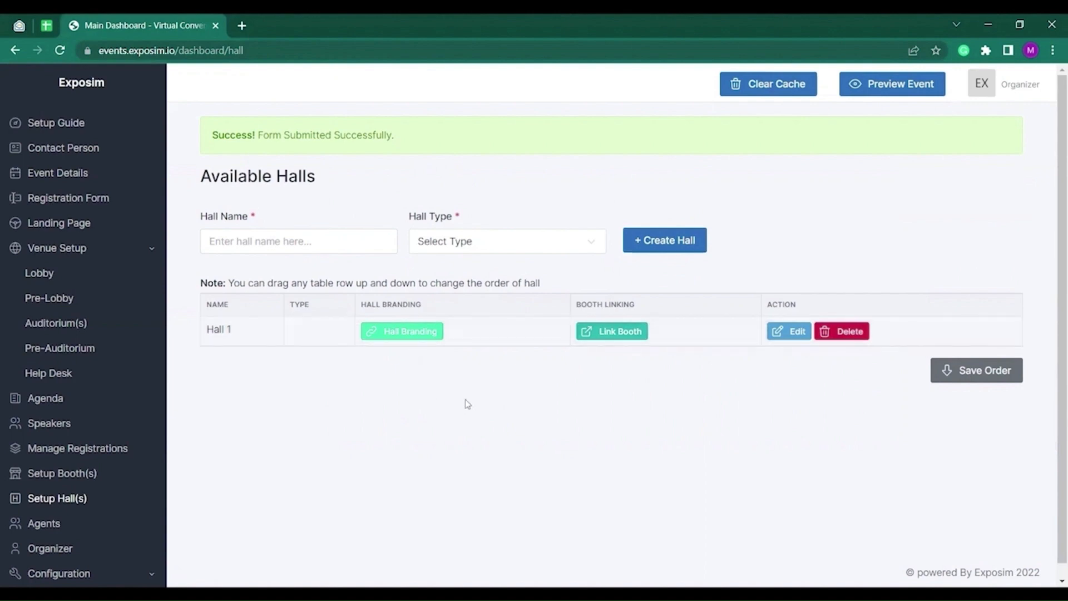
Assign booth DIAPL to placement TD1 and booth ExpoSim to TD2 for Hall 1.
{"action": "left_click", "coordinate": [611, 335]}
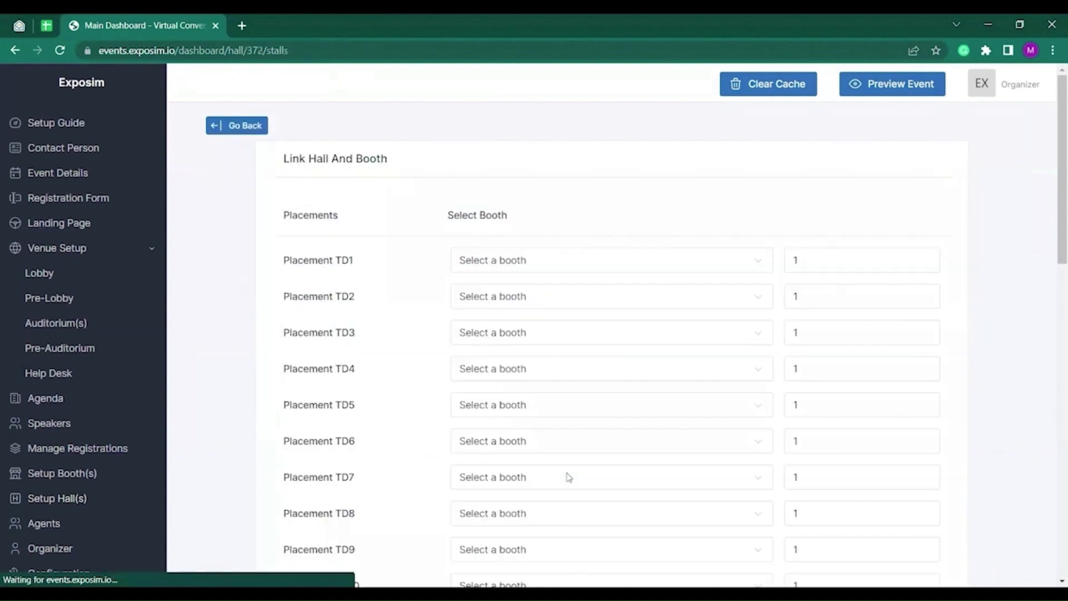
{"action": "left_click", "coordinate": [485, 264]}
{"action": "left_click", "coordinate": [479, 292]}
{"action": "left_click", "coordinate": [520, 297]}
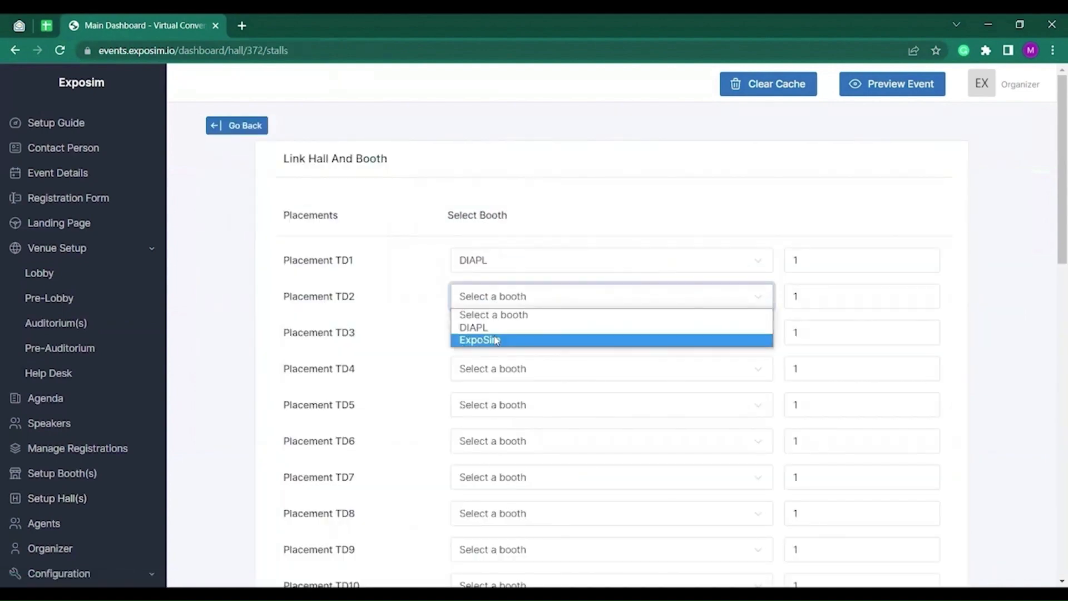
{"action": "left_click", "coordinate": [495, 340]}
Set the TD2 quantity to 2 and save the hall-to-booth links.
{"action": "left_click", "coordinate": [818, 260]}
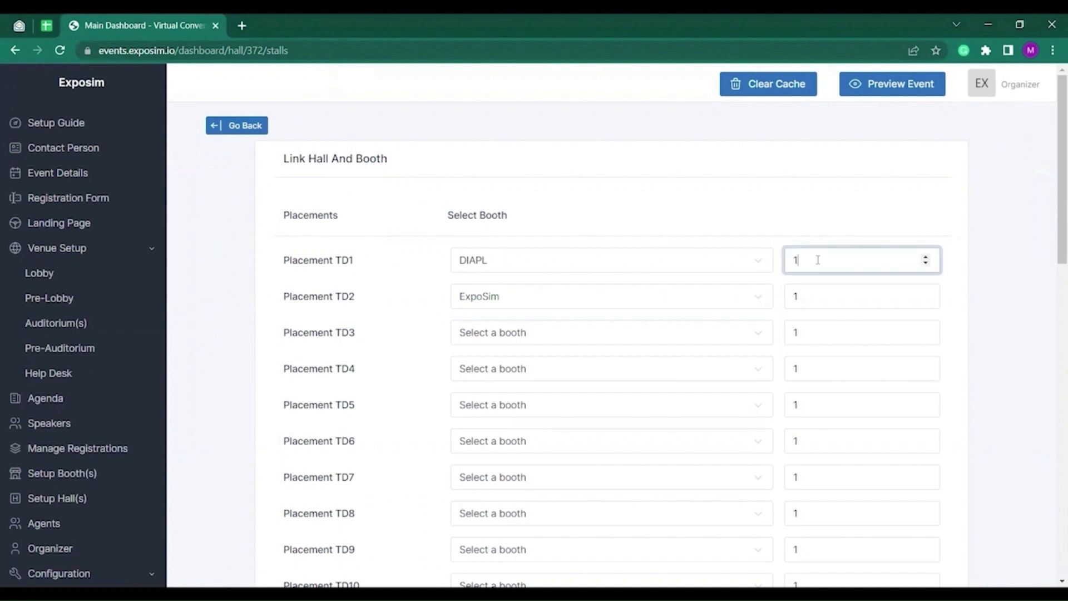
{"action": "left_click", "coordinate": [819, 292]}
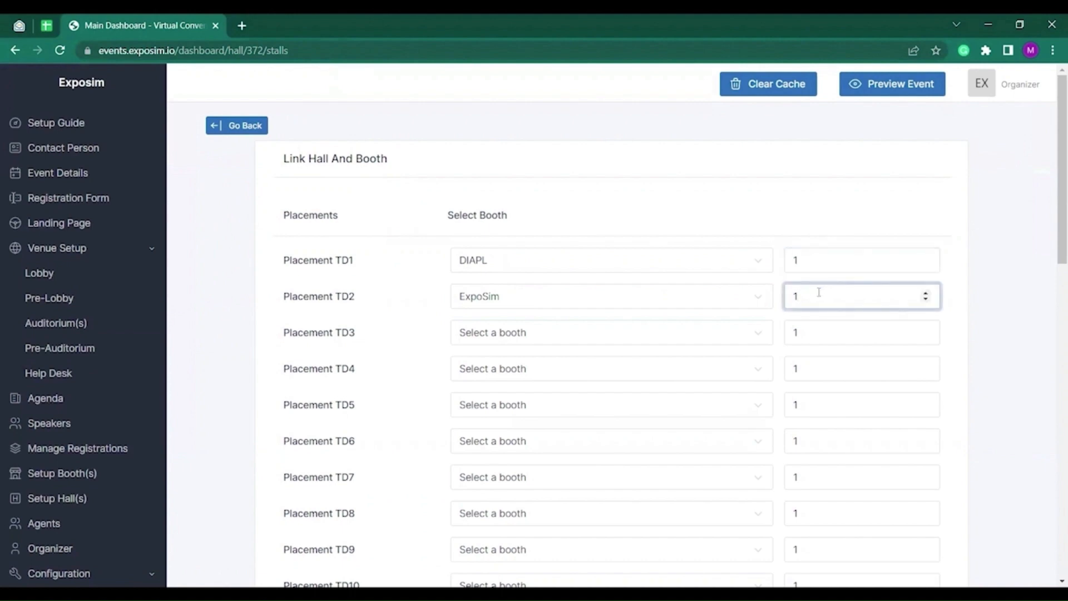
{"action": "key", "text": "BackSpace"}
{"action": "type", "text": "2"}
{"action": "scroll", "coordinate": [424, 363], "scroll_direction": "down", "scroll_amount": 15}
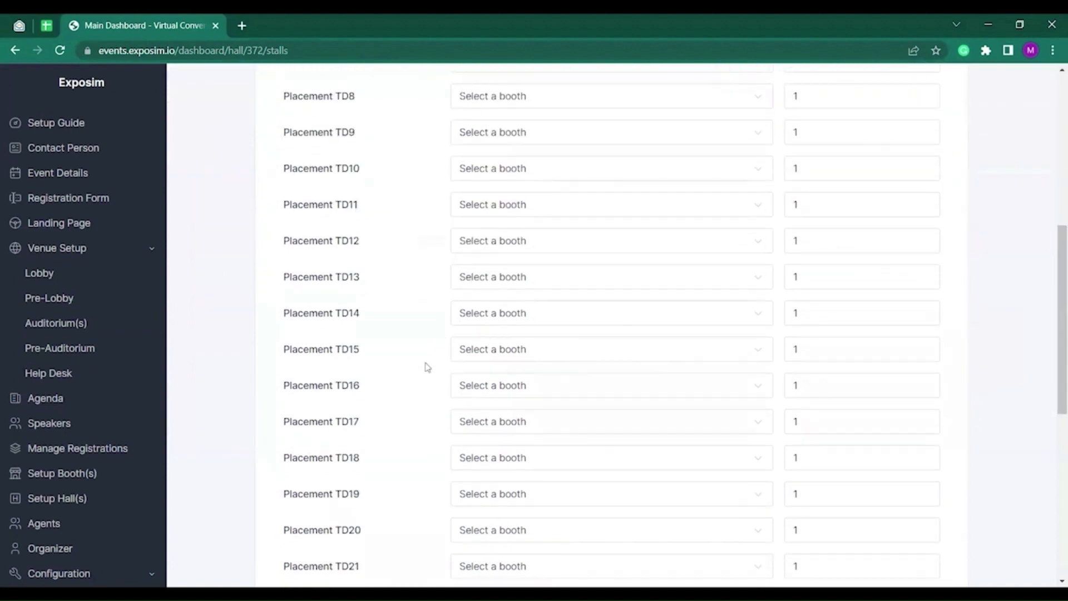
{"action": "left_click", "coordinate": [309, 505]}
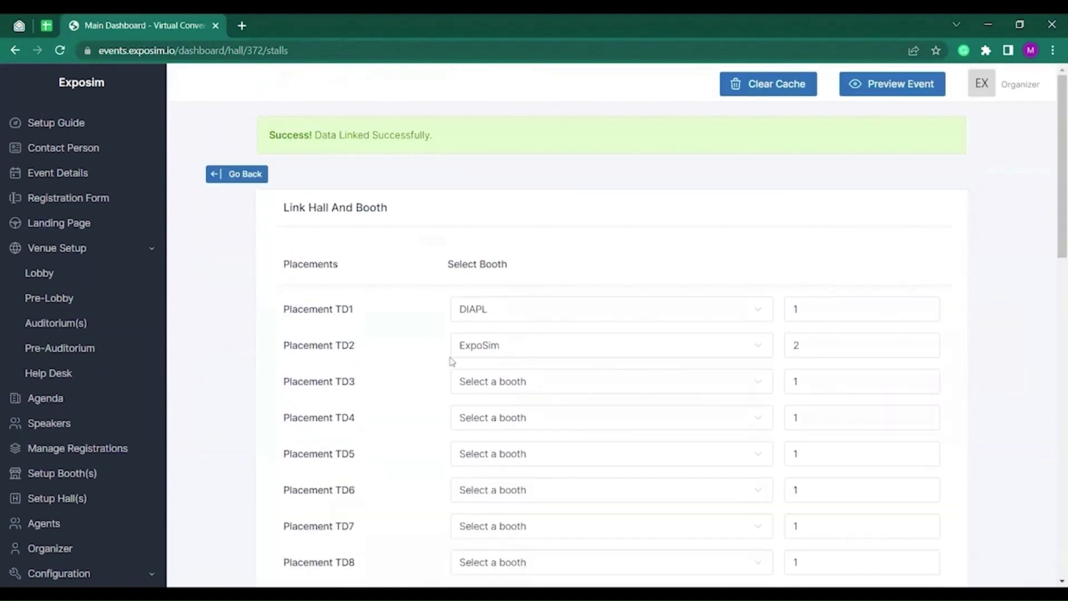
{"action": "scroll", "coordinate": [301, 282], "scroll_direction": "down", "scroll_amount": 4}
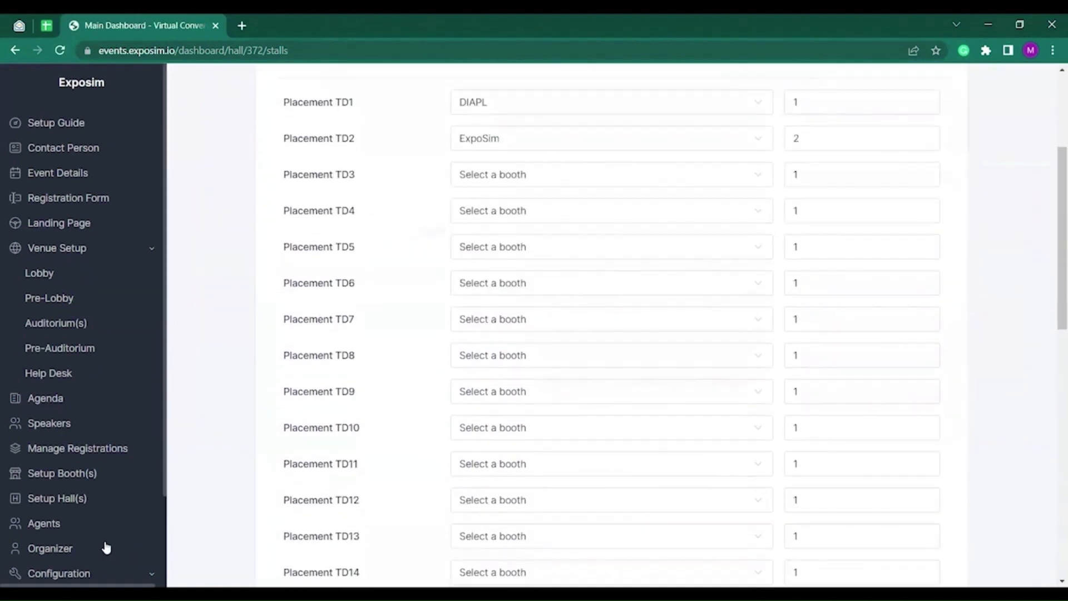
{"action": "scroll", "coordinate": [112, 488], "scroll_direction": "down", "scroll_amount": 2}
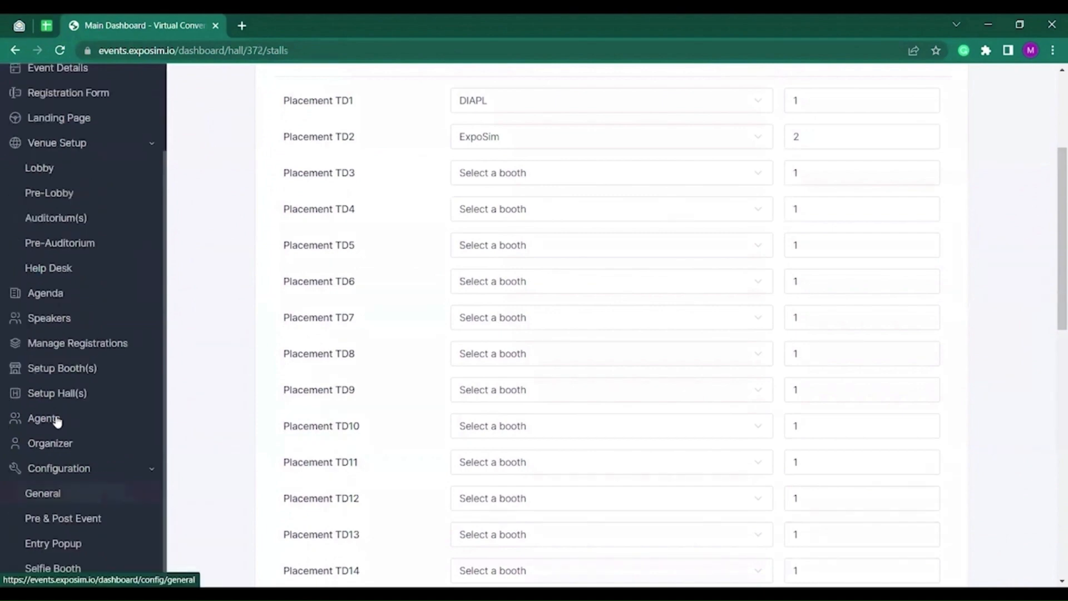
Check the empty Agents list, then view the event's Organizer Details.
{"action": "left_click", "coordinate": [54, 419]}
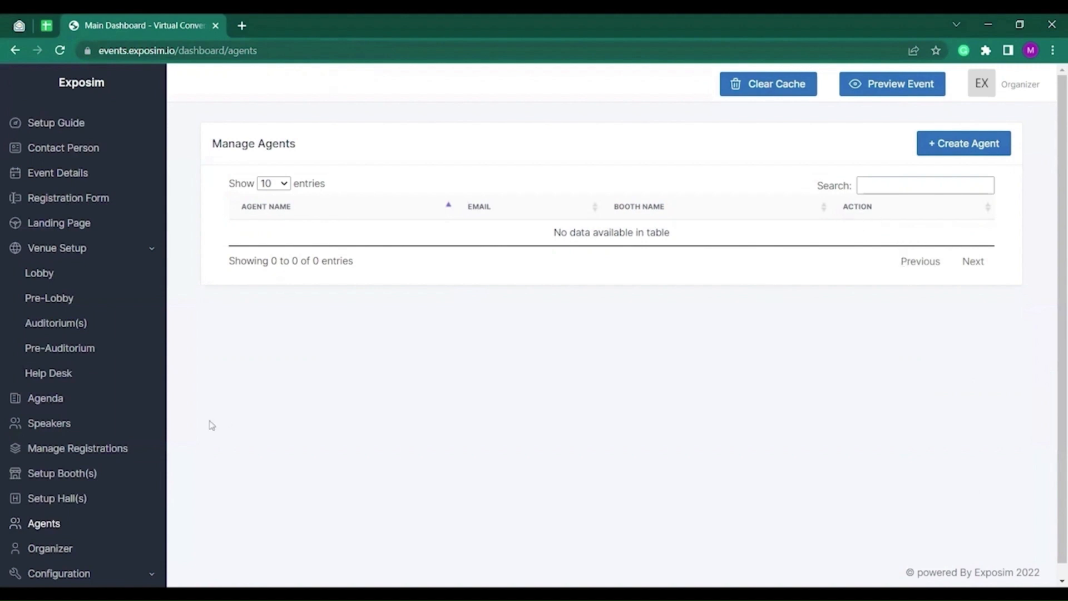
{"action": "scroll", "coordinate": [53, 449], "scroll_direction": "down", "scroll_amount": 2}
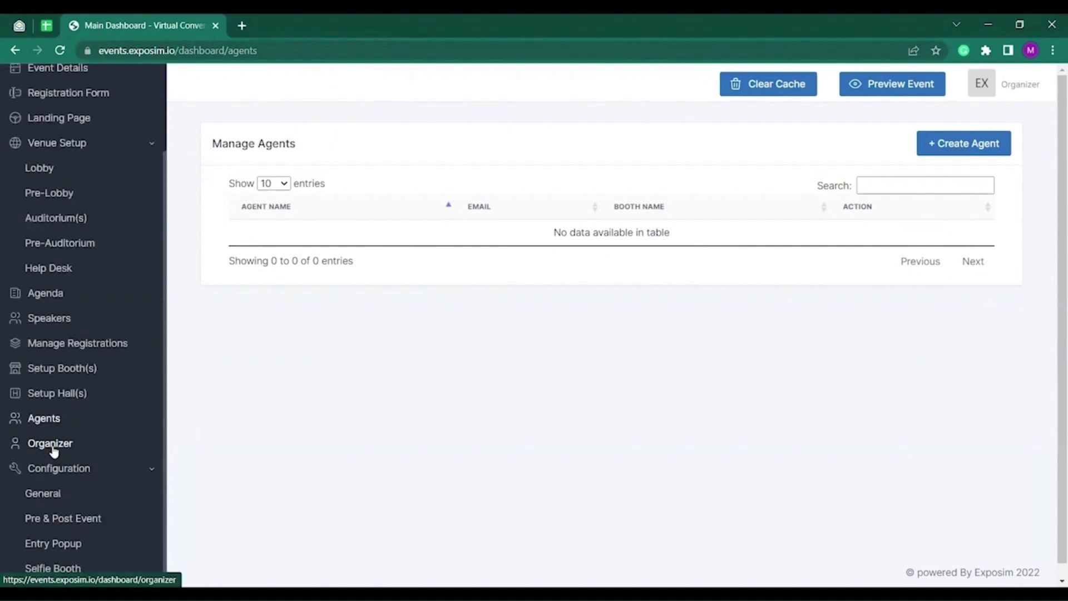
{"action": "left_click", "coordinate": [52, 447]}
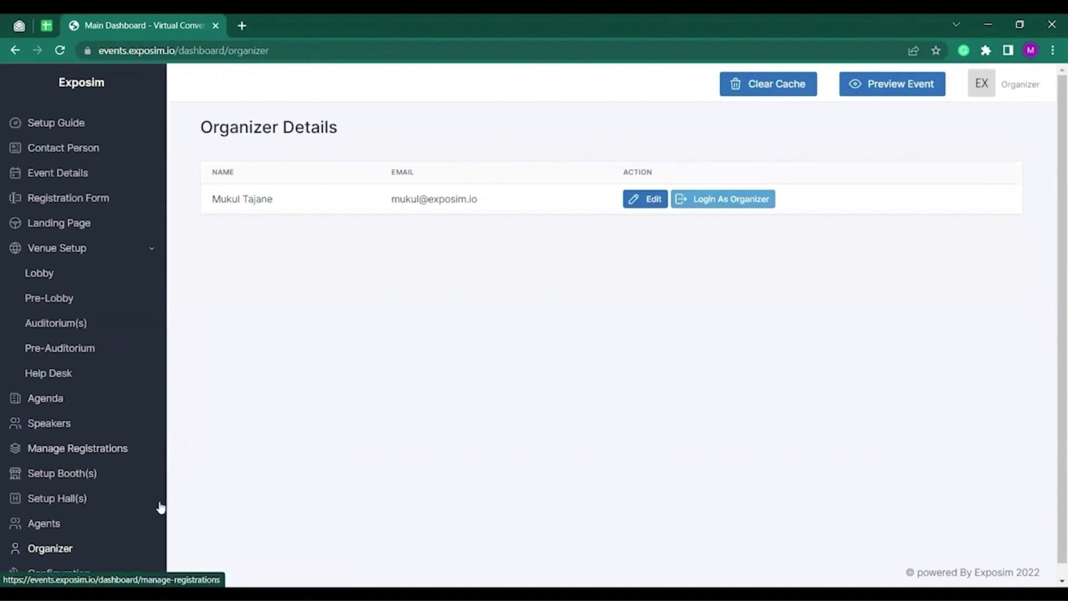
{"action": "scroll", "coordinate": [150, 504], "scroll_direction": "down", "scroll_amount": 2}
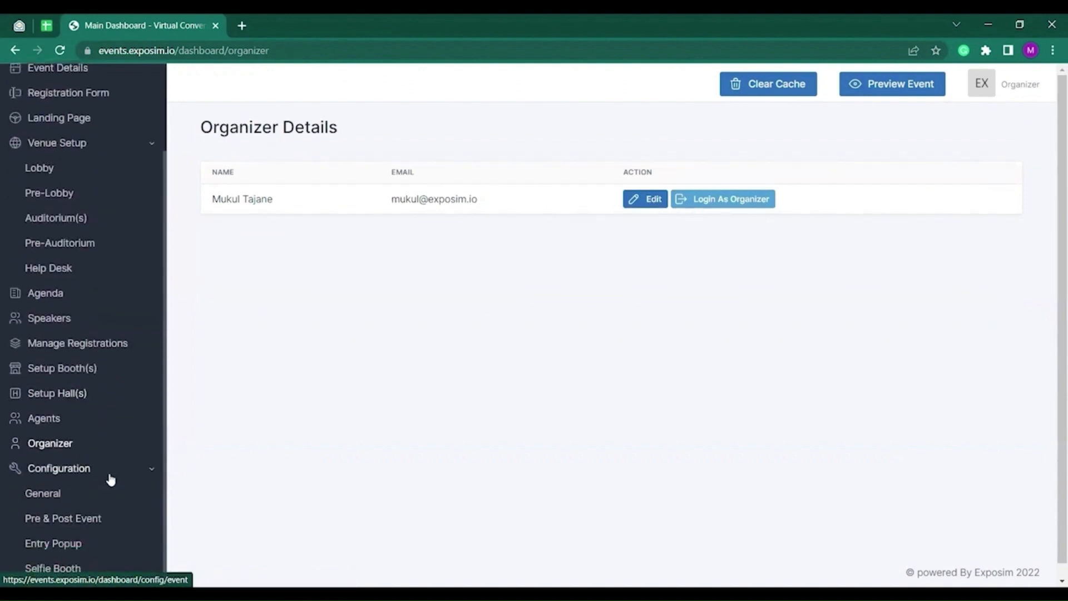
Set the after-login redirect to Auditorium 1, save, and bring up Entry Popup Setup.
{"action": "left_click", "coordinate": [48, 496]}
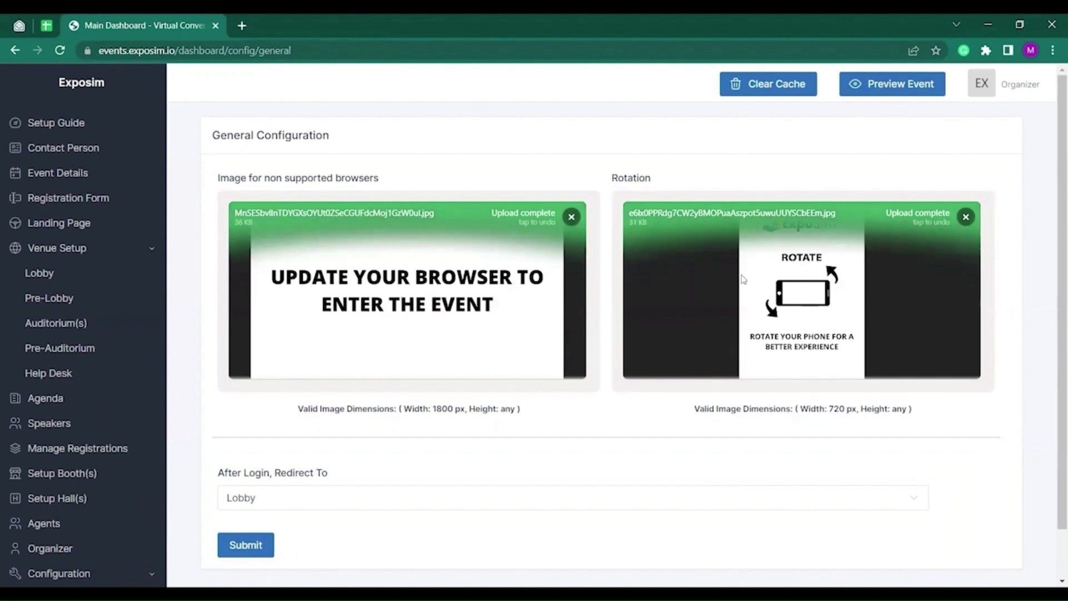
{"action": "scroll", "coordinate": [534, 370], "scroll_direction": "down", "scroll_amount": 1}
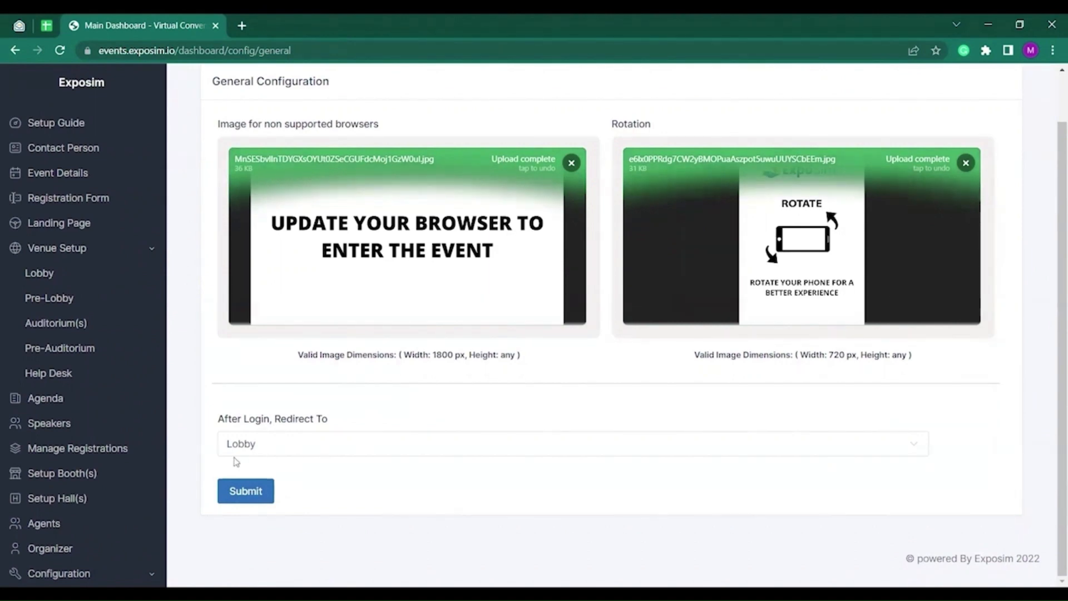
{"action": "left_click", "coordinate": [307, 446]}
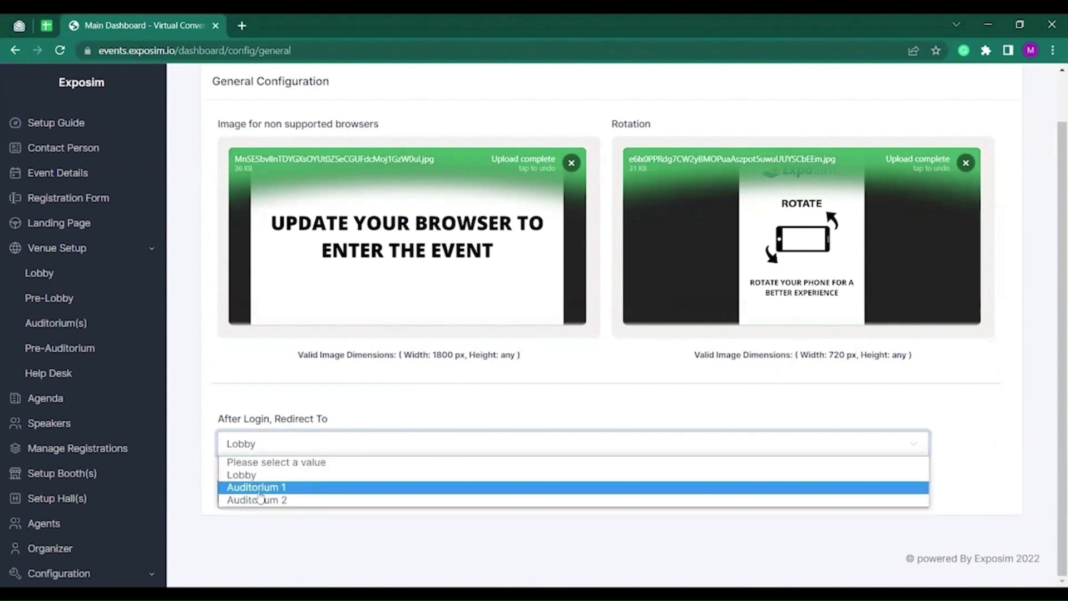
{"action": "left_click", "coordinate": [294, 491]}
{"action": "left_click", "coordinate": [244, 491]}
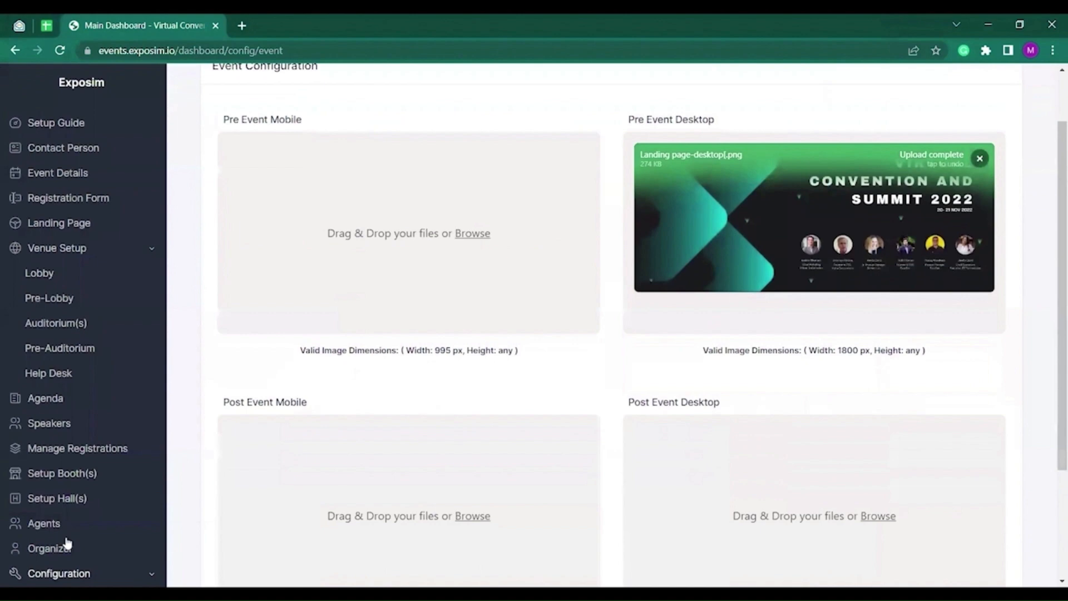
{"action": "scroll", "coordinate": [67, 543], "scroll_direction": "down", "scroll_amount": 2}
{"action": "left_click", "coordinate": [70, 544]}
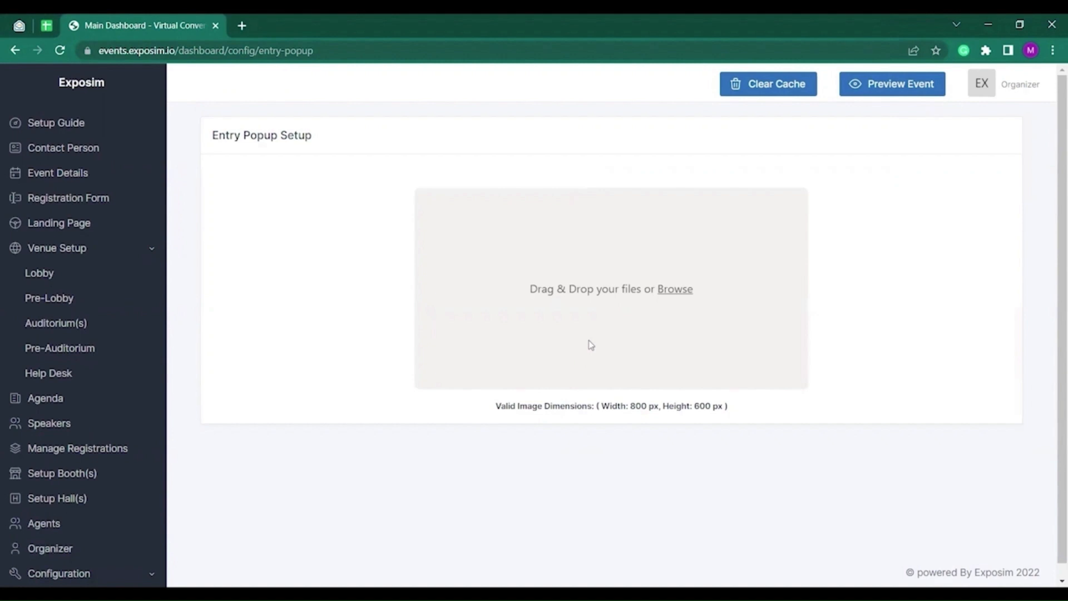
Upload Frame 36.png as the entry popup's welcome image.
{"action": "left_click", "coordinate": [652, 301]}
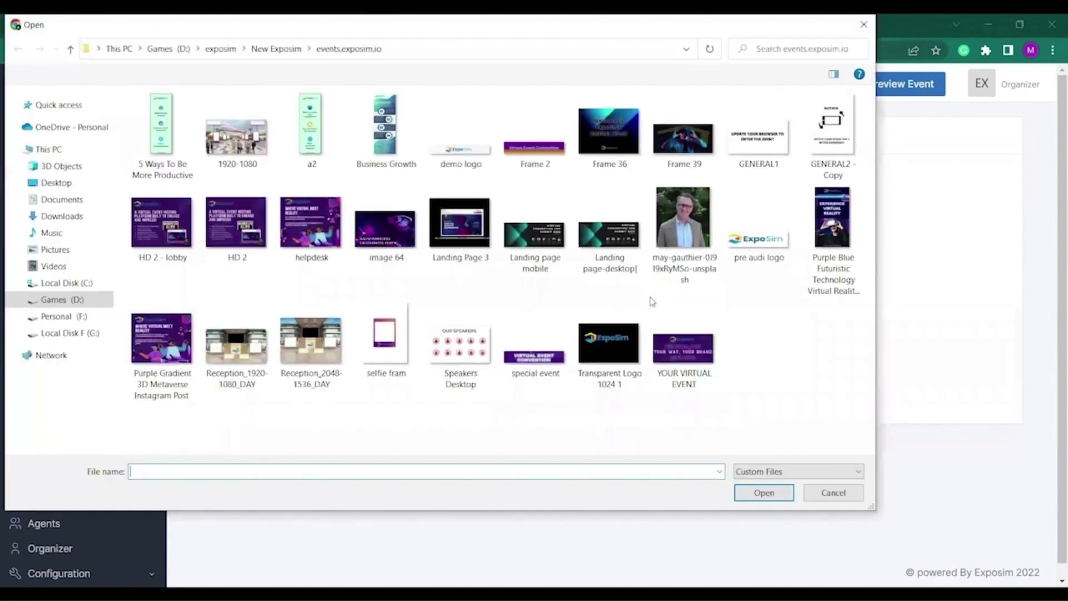
{"action": "left_click", "coordinate": [616, 156]}
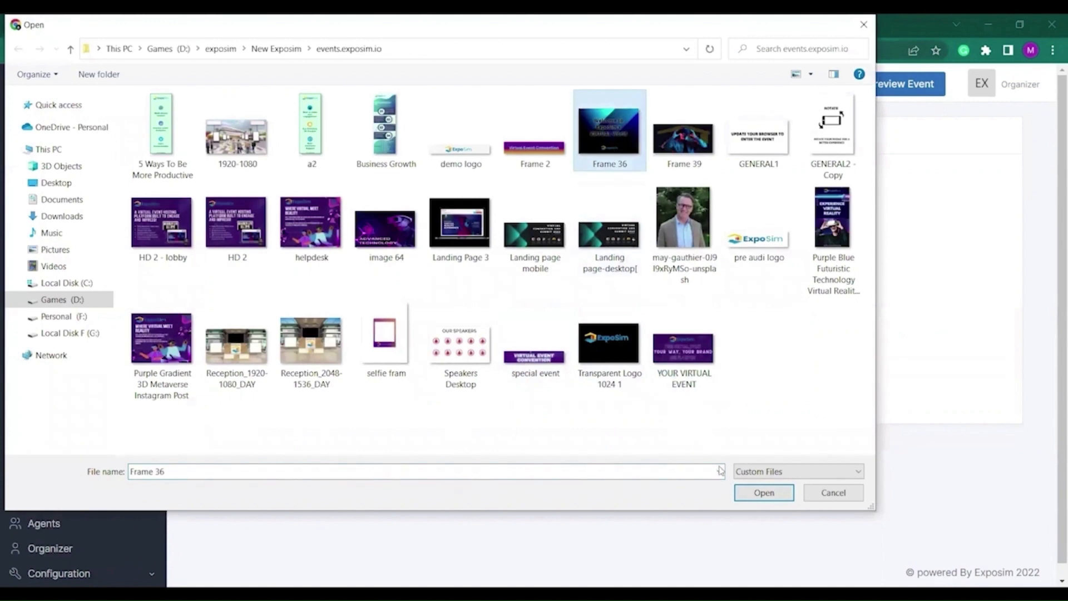
{"action": "left_click", "coordinate": [756, 493]}
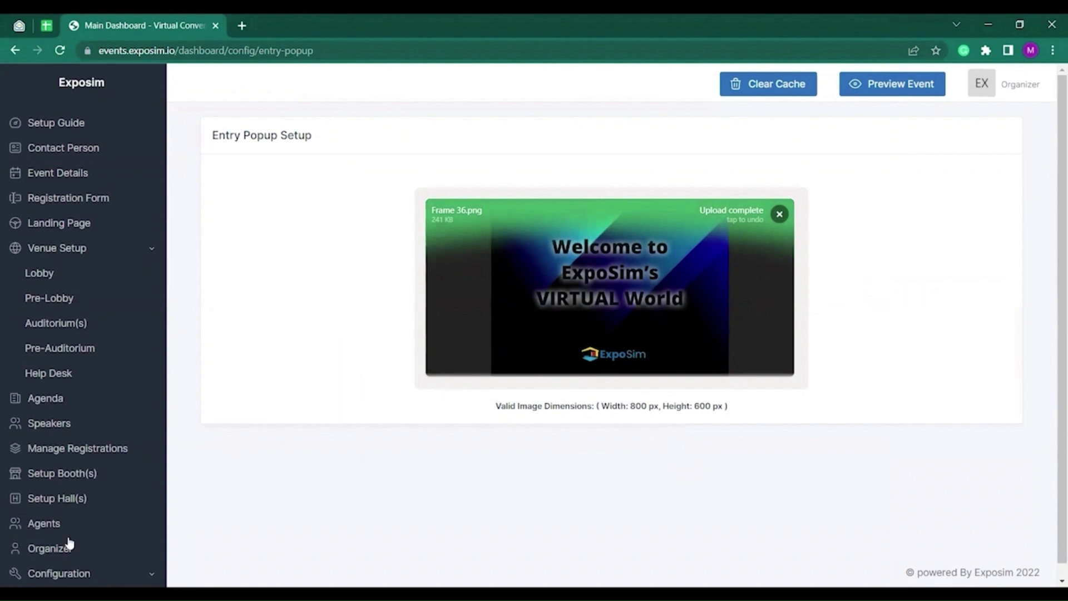
{"action": "scroll", "coordinate": [71, 543], "scroll_direction": "down", "scroll_amount": 2}
{"action": "left_click", "coordinate": [84, 568]}
{"action": "left_click", "coordinate": [114, 534]}
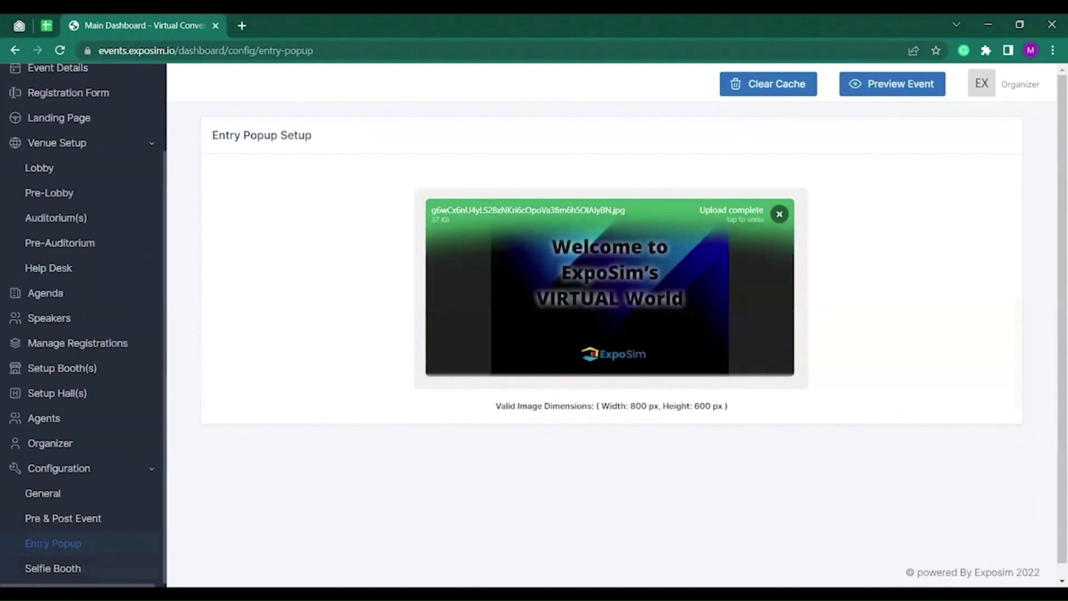
Upload selfie fram.png as the image for Selfie Frame 1 in Selfie Booth Configuration.
{"action": "left_click", "coordinate": [53, 568]}
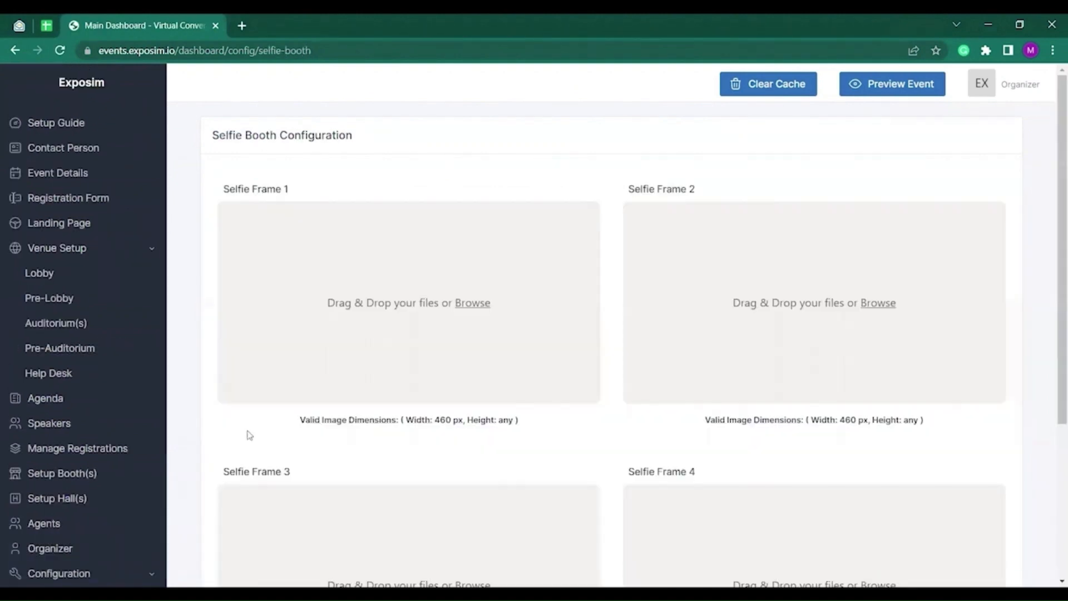
{"action": "scroll", "coordinate": [668, 339], "scroll_direction": "down", "scroll_amount": 3}
{"action": "scroll", "coordinate": [445, 436], "scroll_direction": "up", "scroll_amount": 2}
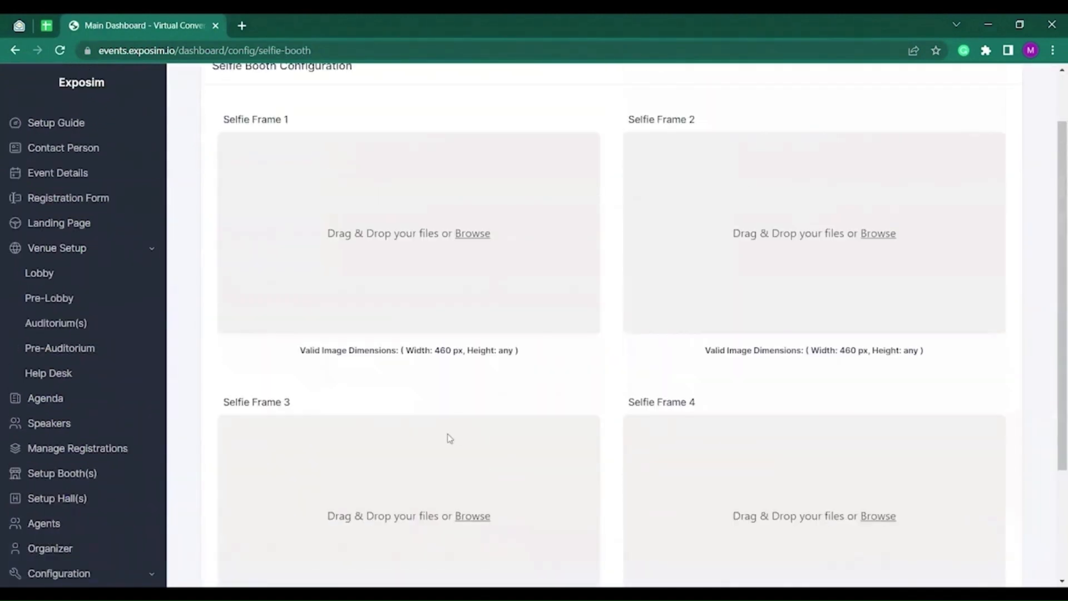
{"action": "left_click", "coordinate": [472, 243]}
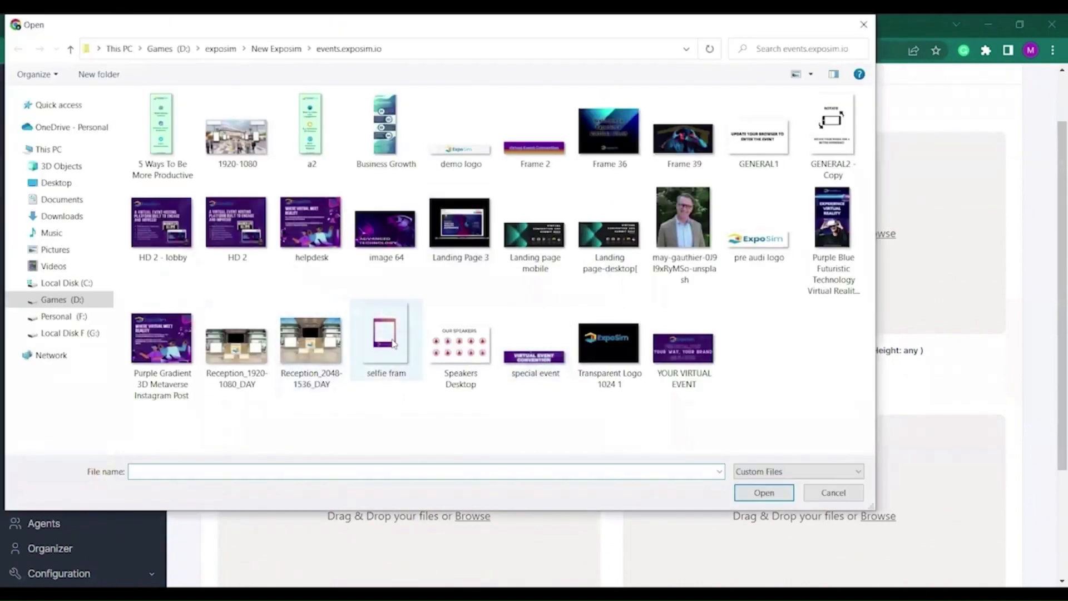
{"action": "left_click", "coordinate": [386, 340]}
{"action": "left_click", "coordinate": [762, 492]}
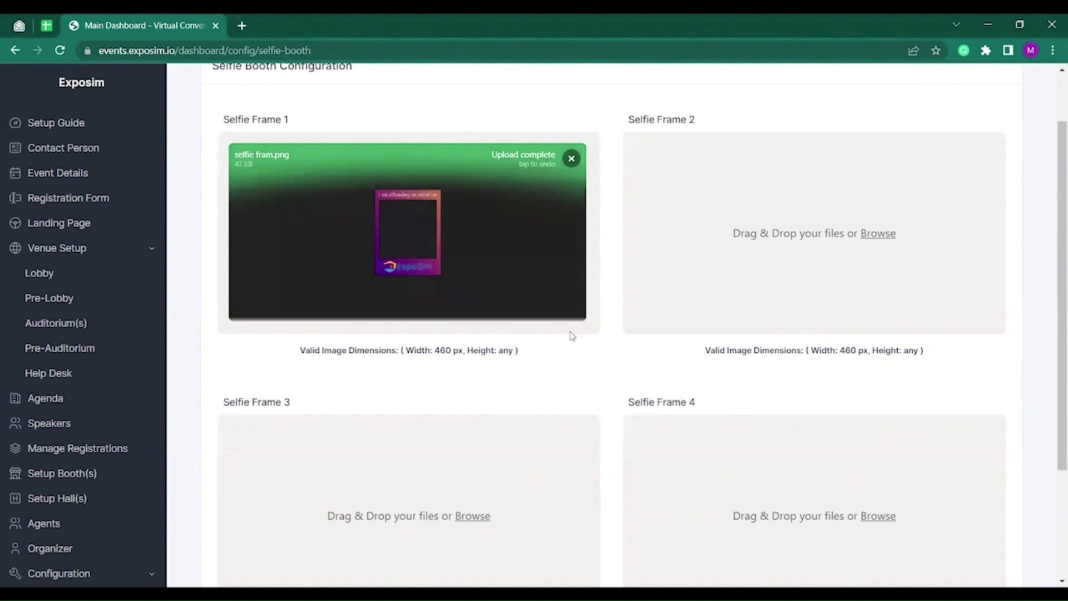
{"action": "scroll", "coordinate": [584, 292], "scroll_direction": "down", "scroll_amount": 1}
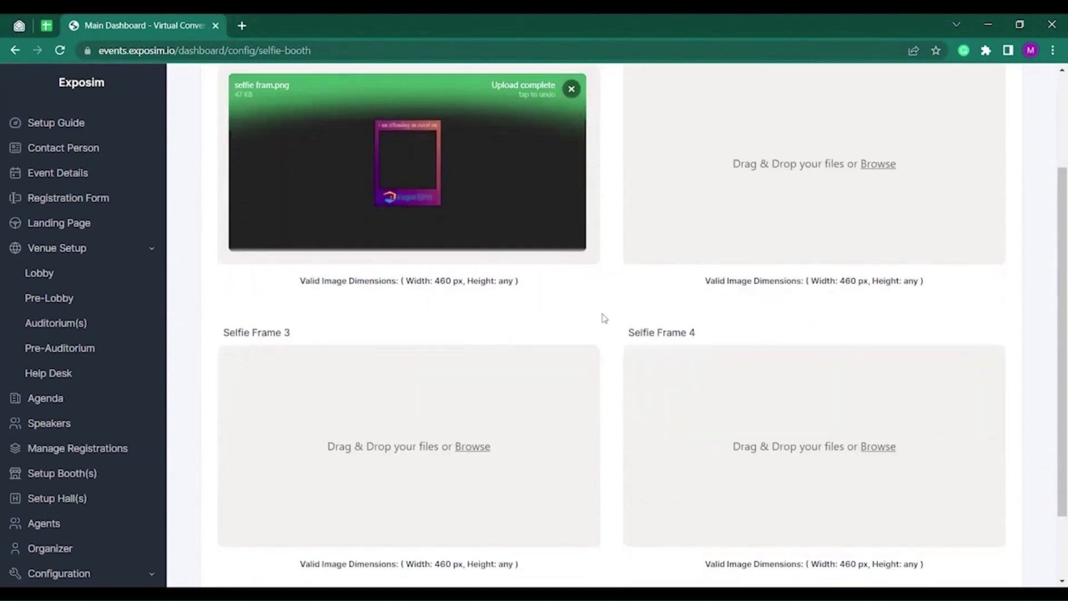